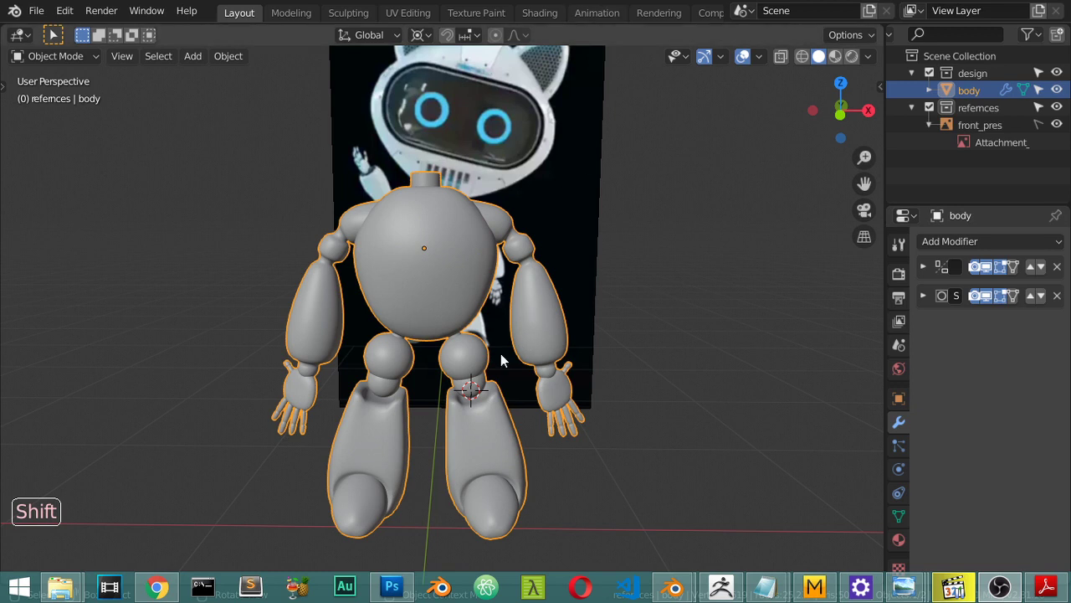
Save a new version of the robot file as robot4.blend with Save As
{"action": "scroll", "coordinate": [493, 369], "scroll_direction": "up", "scroll_amount": 5}
{"action": "middle_click_drag", "start_coordinate": [496, 400], "coordinate": [487, 313], "text": "shift"}
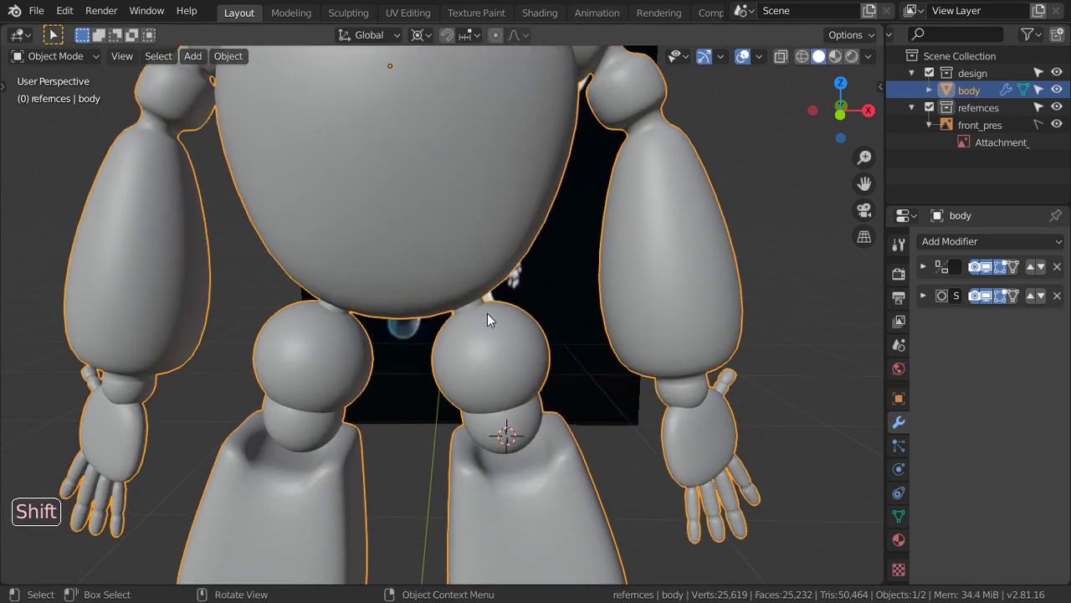
{"action": "key", "text": "ctrl+shift+s"}
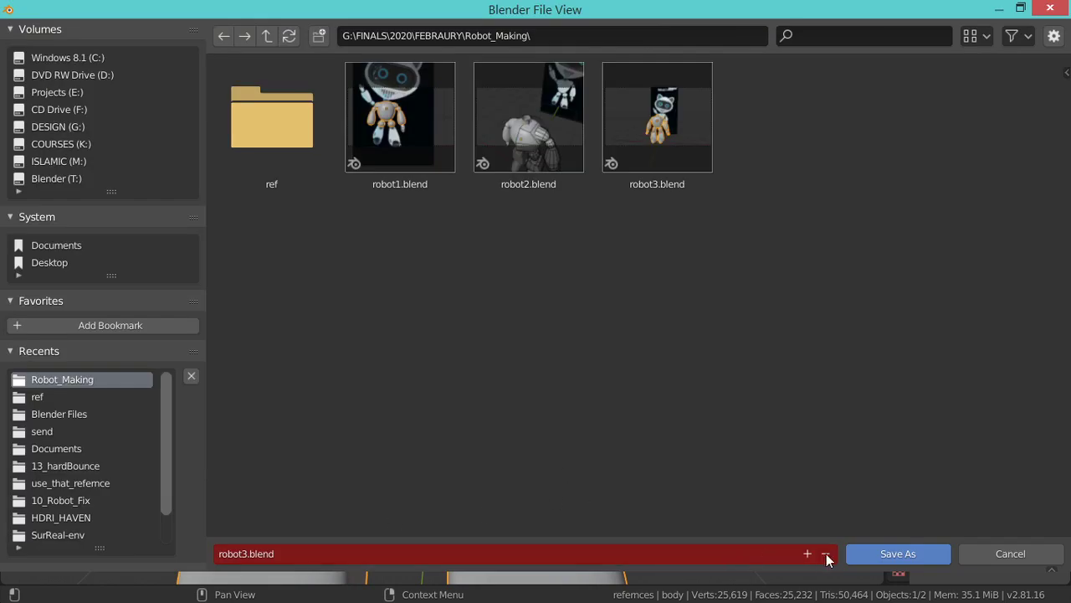
{"action": "left_click", "coordinate": [808, 554]}
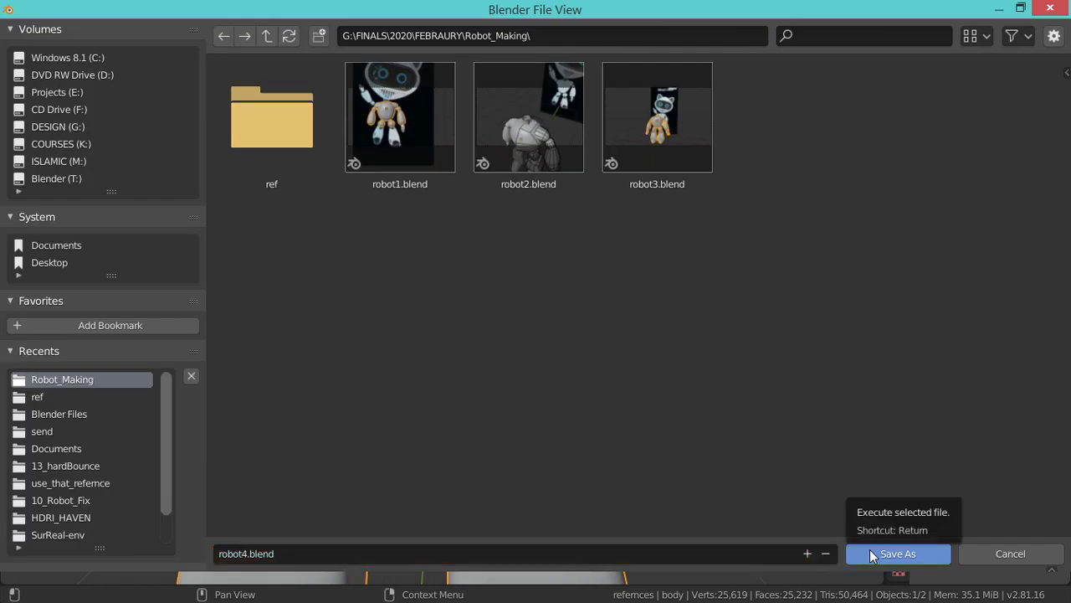
{"action": "left_click", "coordinate": [869, 549]}
Isolate the knee sphere in Edit Mode and view it from the right side
{"action": "scroll", "coordinate": [680, 312], "scroll_direction": "down", "scroll_amount": 3}
{"action": "scroll", "coordinate": [680, 318], "scroll_direction": "up", "scroll_amount": 4}
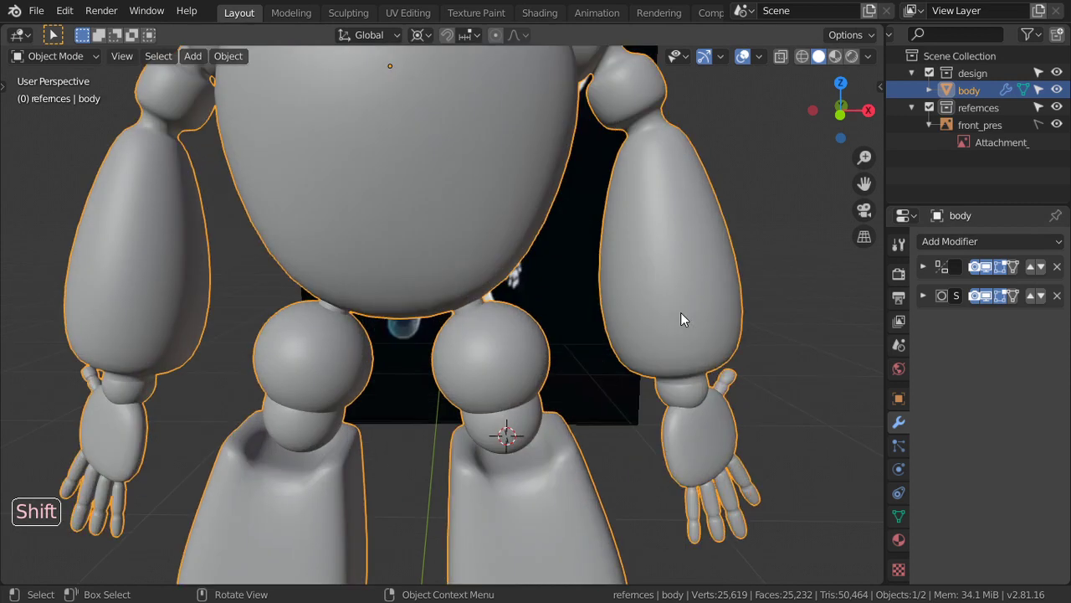
{"action": "key", "text": "Tab"}
{"action": "key", "text": "Tab"}
{"action": "key", "text": "Tab"}
{"action": "right_click", "coordinate": [526, 368]}
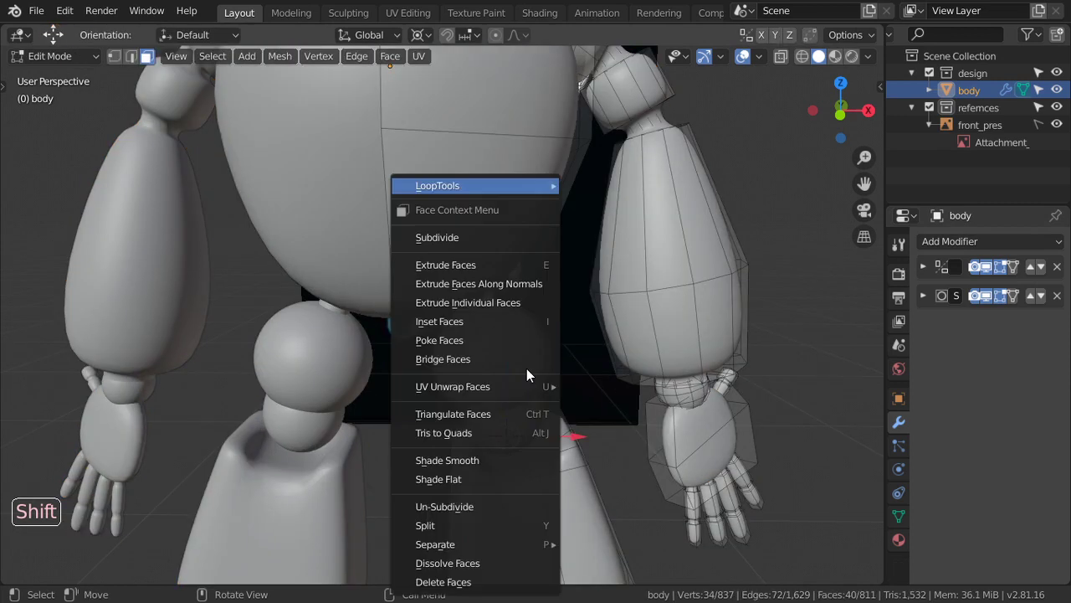
{"action": "key", "text": "Escape"}
{"action": "left_click", "coordinate": [523, 365]}
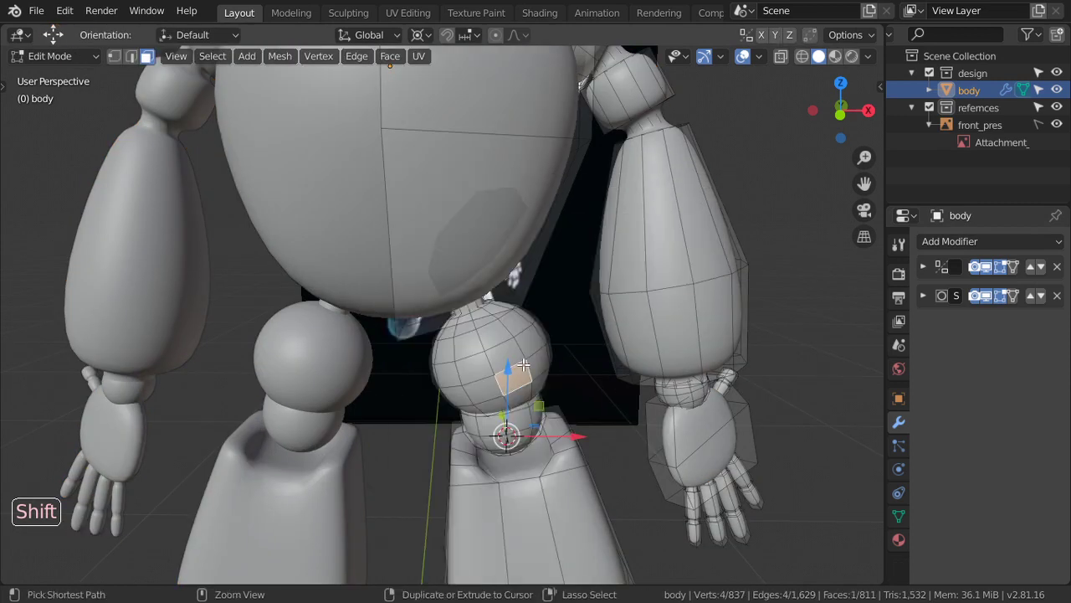
{"action": "key", "text": "ctrl+l"}
{"action": "key", "text": "shift+h"}
{"action": "key", "text": "KP_3"}
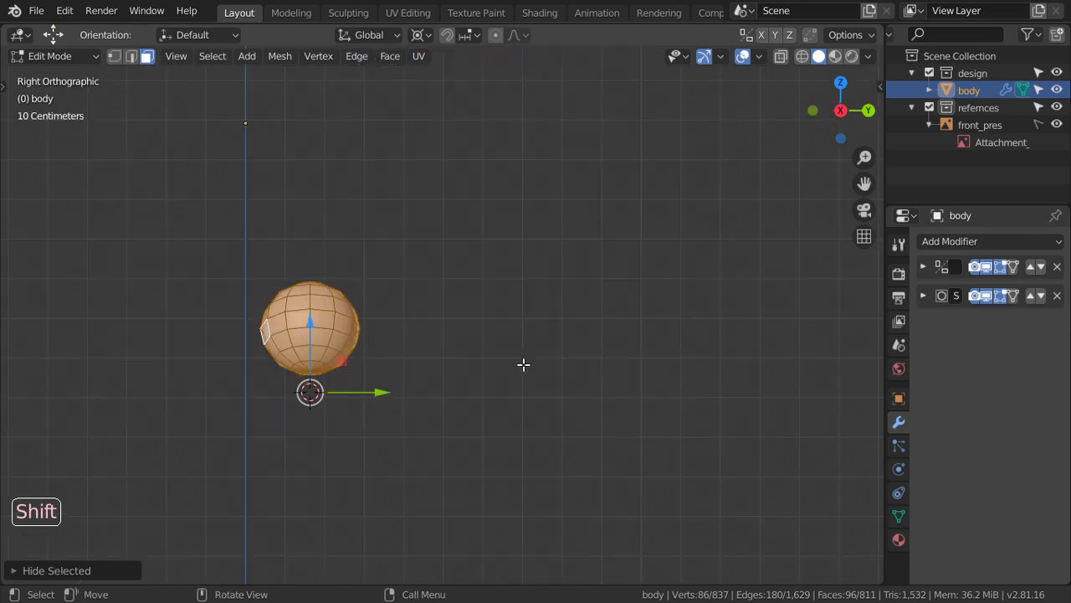
{"action": "scroll", "coordinate": [523, 364], "scroll_direction": "up", "scroll_amount": 6}
{"action": "scroll", "coordinate": [591, 349], "scroll_direction": "down", "scroll_amount": 1}
{"action": "middle_click_drag", "start_coordinate": [591, 349], "coordinate": [295, 192], "text": "shift"}
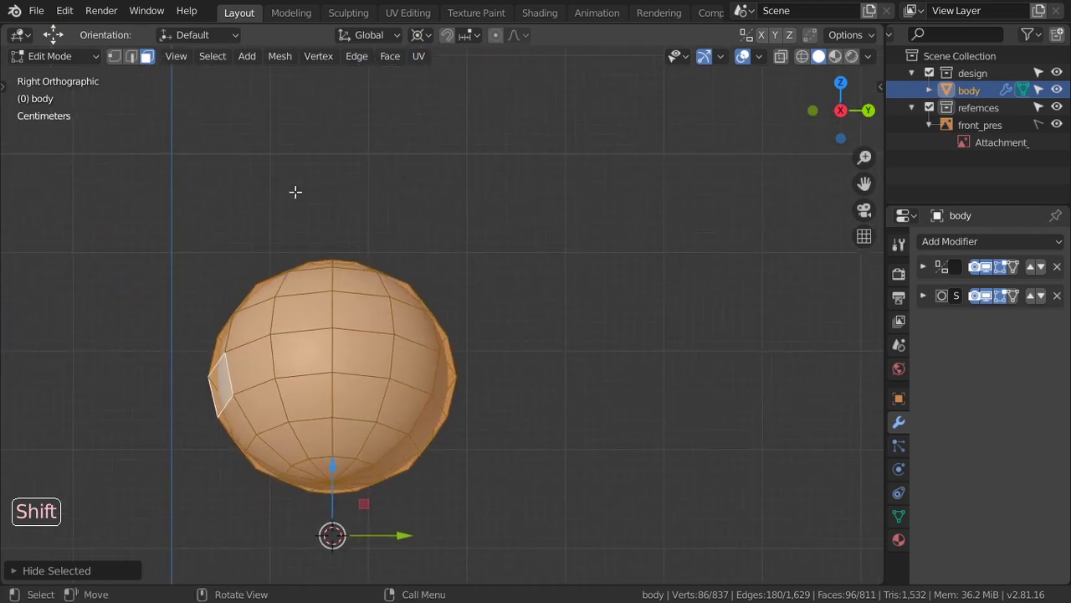
Delete a two-by-two block of faces on the sphere's side and select the hole's border vertices
{"action": "left_click", "coordinate": [358, 356]}
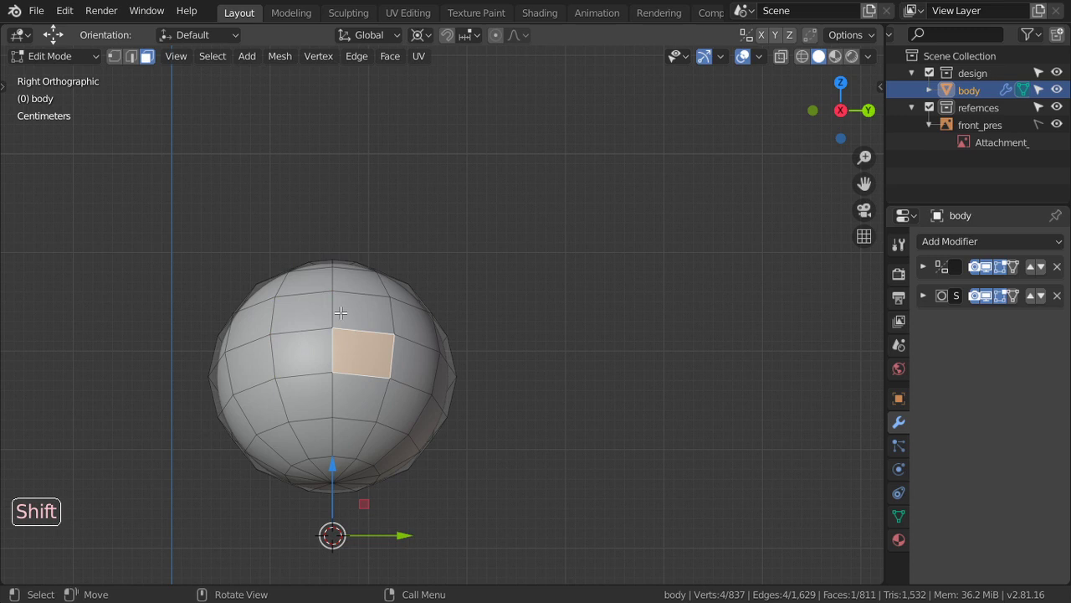
{"action": "left_click", "coordinate": [364, 312], "text": "shift"}
{"action": "left_click", "coordinate": [301, 312], "text": "shift"}
{"action": "left_click", "coordinate": [301, 354], "text": "shift"}
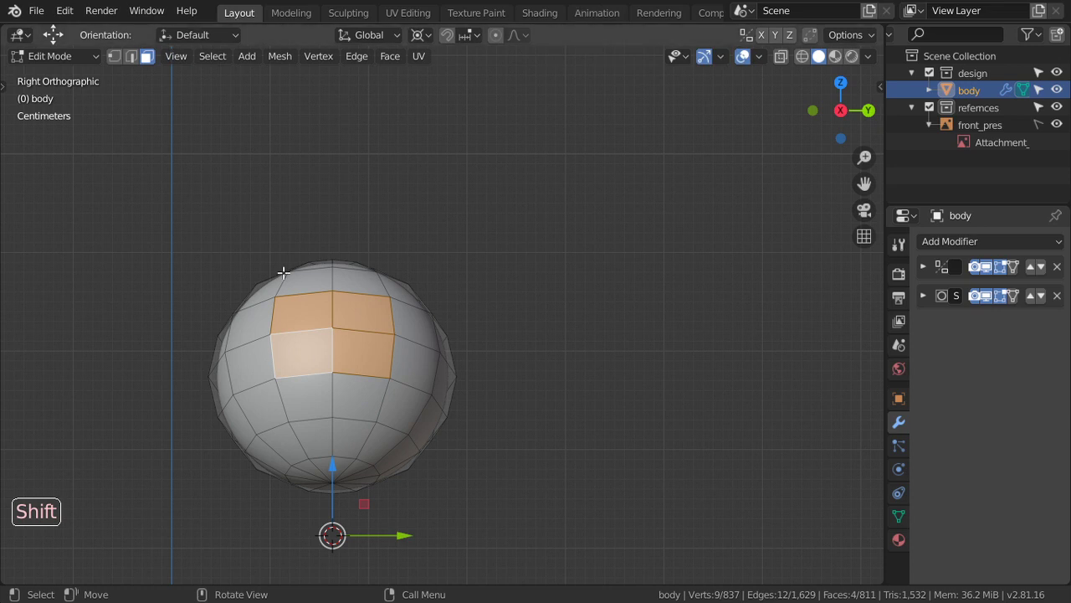
{"action": "key", "text": "x"}
{"action": "key", "text": "Return"}
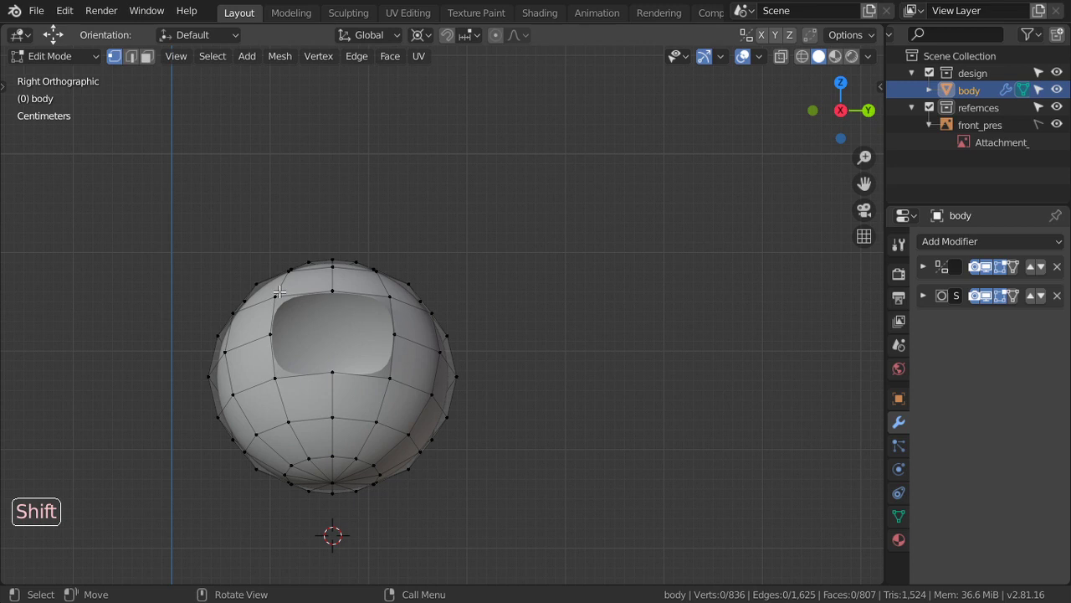
{"action": "left_click", "coordinate": [279, 291], "text": "shift"}
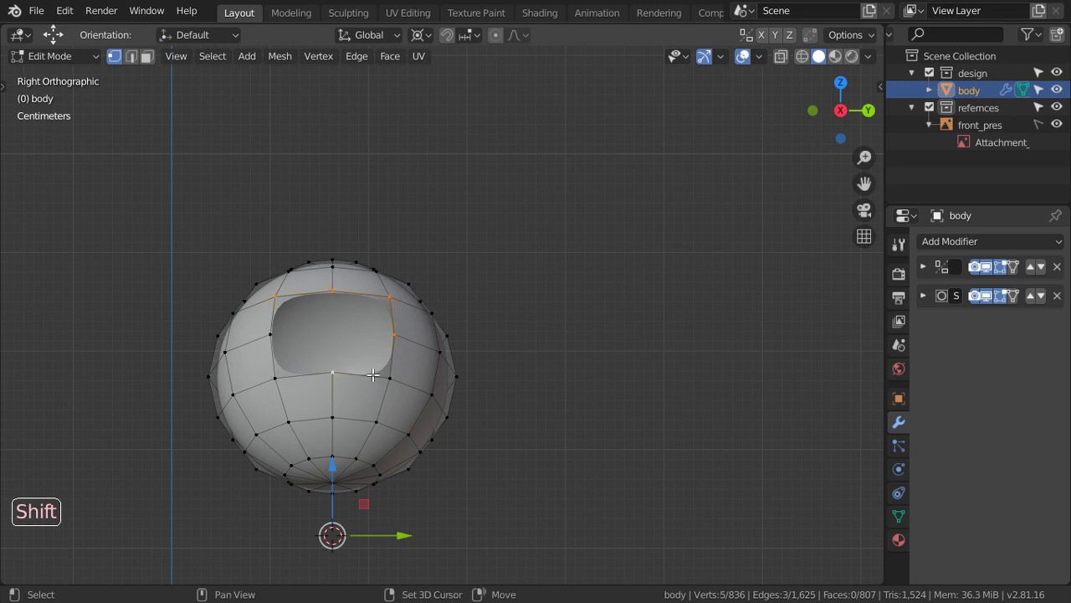
{"action": "left_click", "coordinate": [276, 383], "text": "shift"}
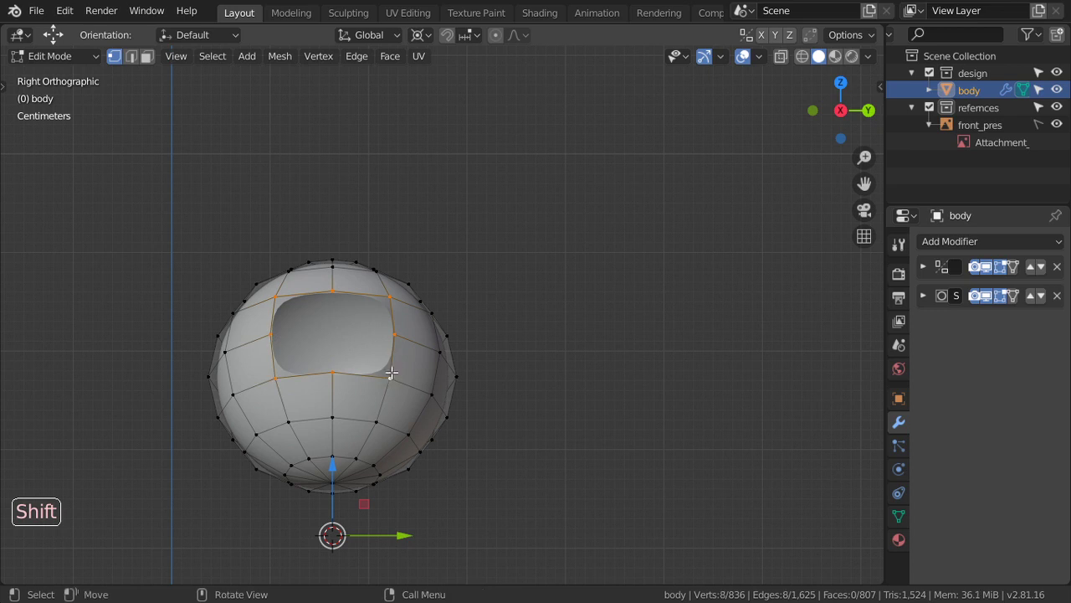
Round the hole's border loop into a circle with LoopTools, viewed from the front
{"action": "right_click", "coordinate": [452, 223]}
{"action": "left_click", "coordinate": [511, 144]}
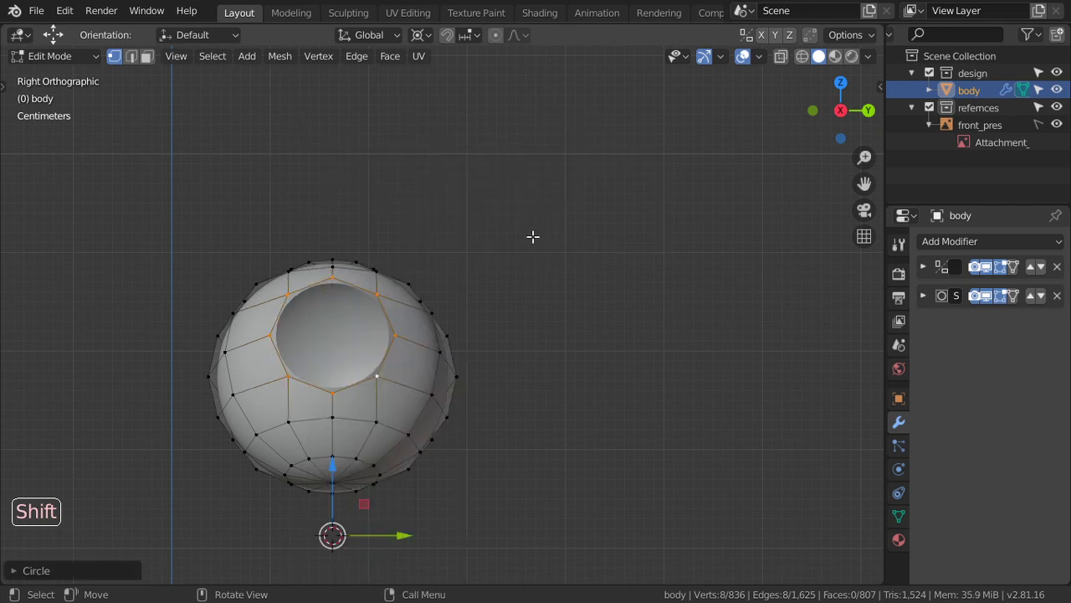
{"action": "key", "text": "KP_1"}
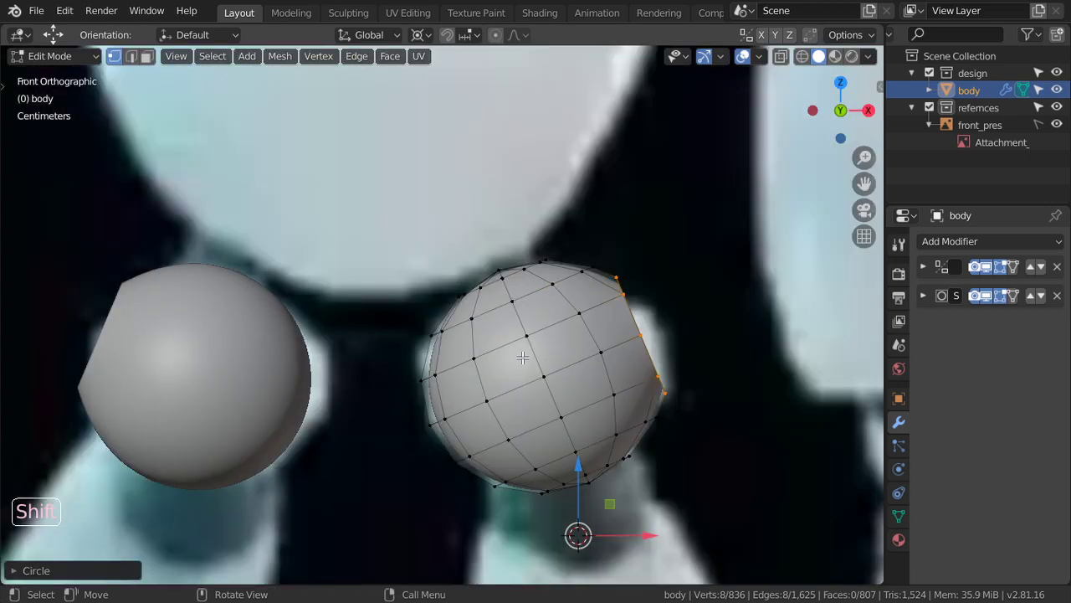
{"action": "middle_click_drag", "start_coordinate": [522, 357], "coordinate": [395, 374], "text": "shift"}
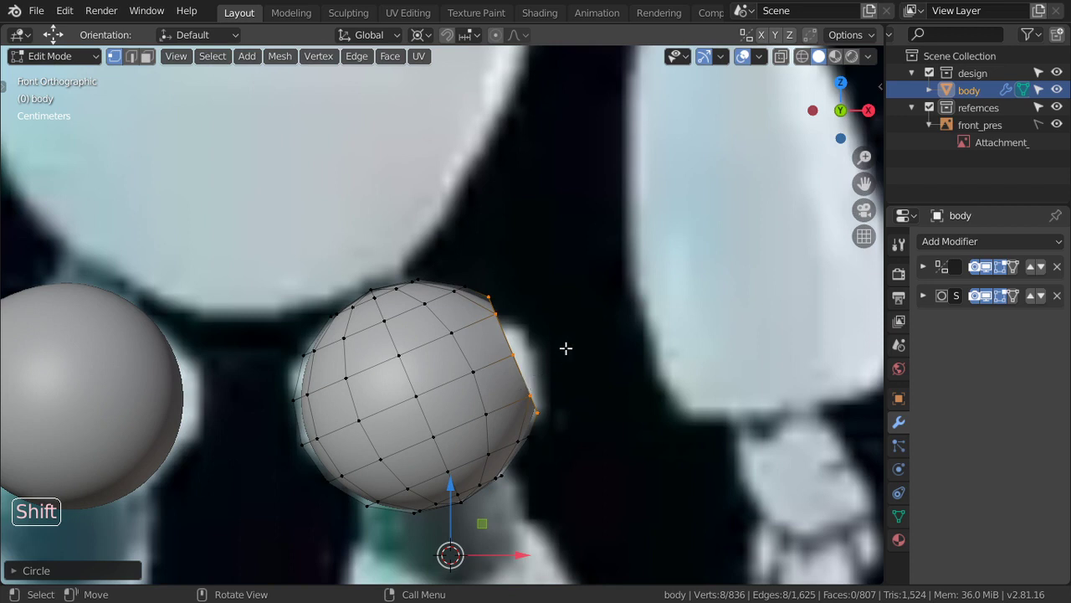
Extrude the circular loop and push it outward along the Normal orientation into a neck
{"action": "key", "text": "e"}
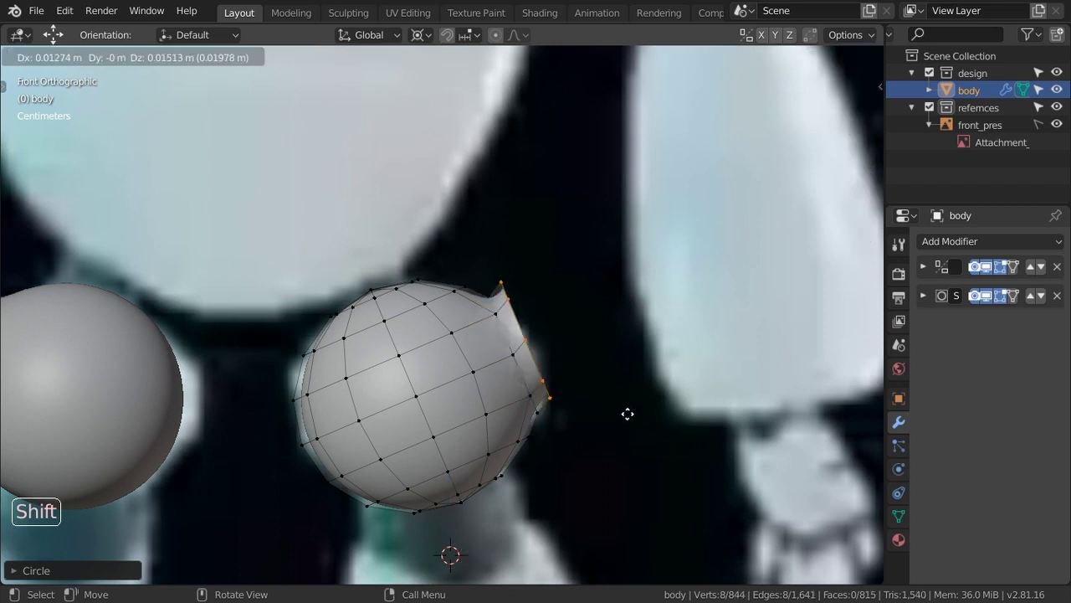
{"action": "right_click", "coordinate": [627, 414]}
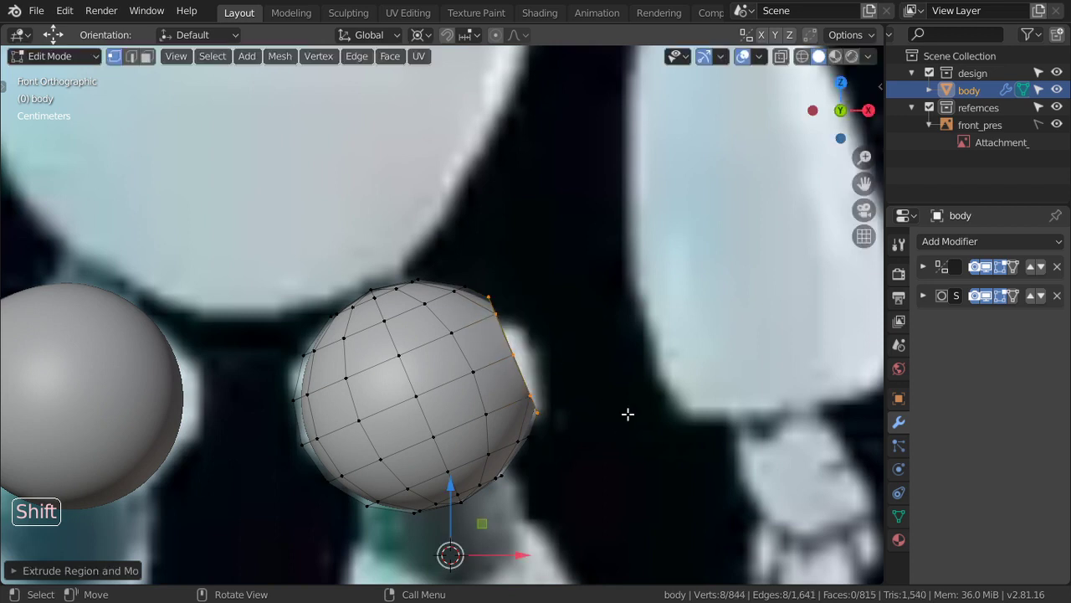
{"action": "left_click", "coordinate": [355, 35]}
{"action": "left_click", "coordinate": [333, 105]}
{"action": "left_click", "coordinate": [333, 123]}
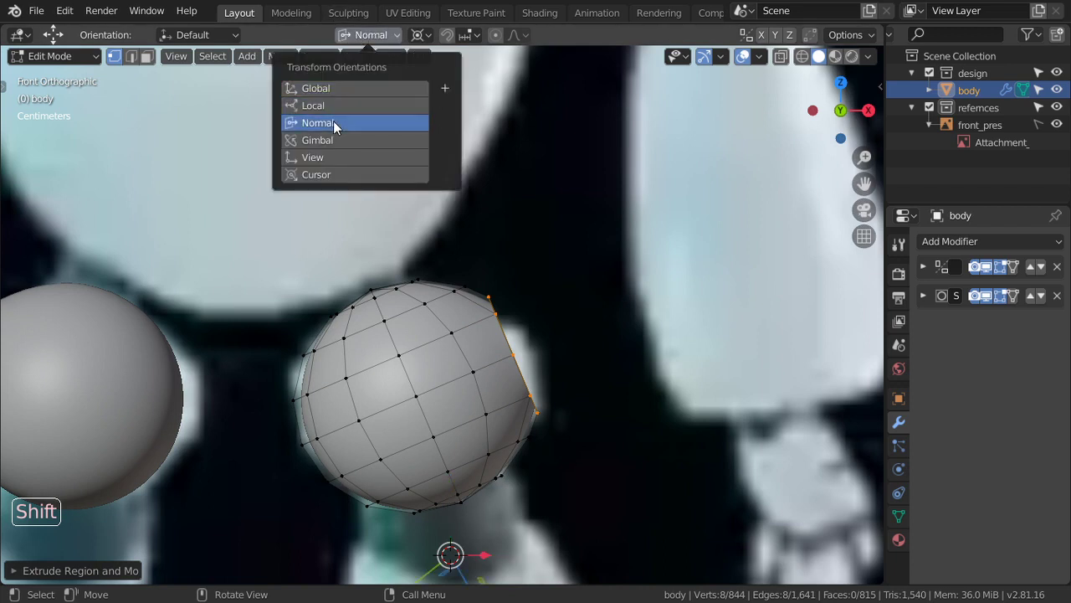
{"action": "middle_click_drag", "start_coordinate": [526, 467], "coordinate": [523, 406], "text": "shift"}
{"action": "key", "text": "g"}
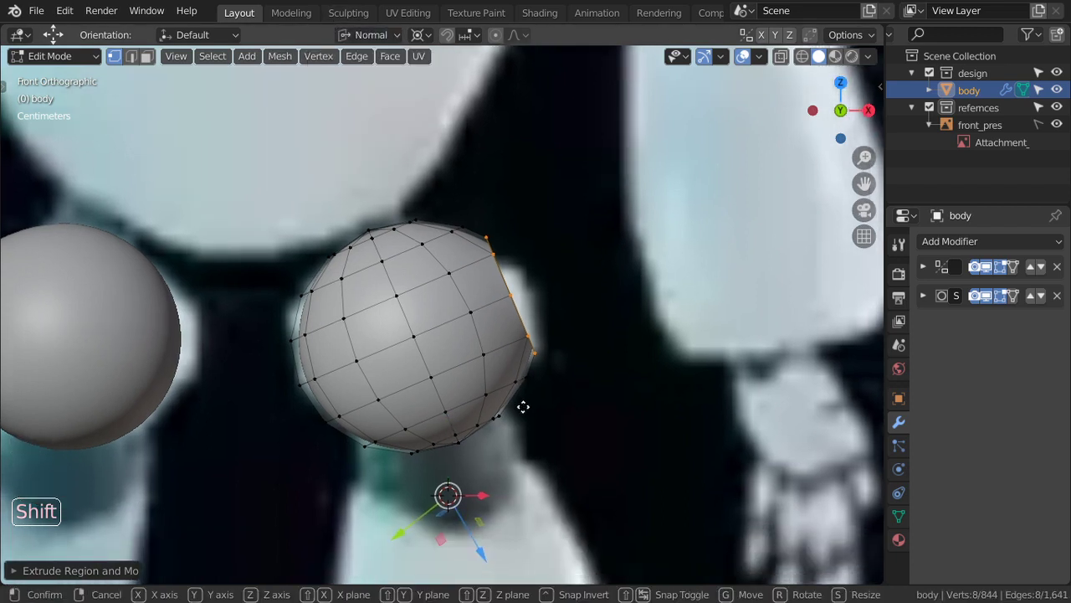
{"action": "key", "text": "y"}
{"action": "key", "text": "y"}
{"action": "left_click", "coordinate": [552, 371]}
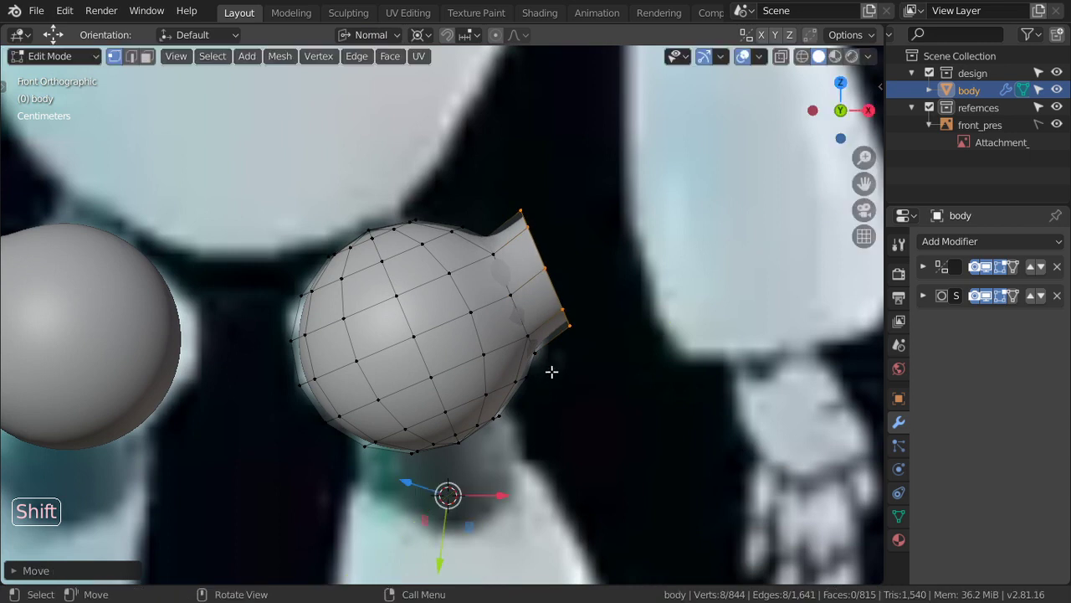
Nudge the neck's end loop into a better position
{"action": "scroll", "coordinate": [574, 358], "scroll_direction": "up", "scroll_amount": 2}
{"action": "middle_click_drag", "start_coordinate": [574, 358], "coordinate": [543, 357], "text": "shift"}
{"action": "key", "text": "g"}
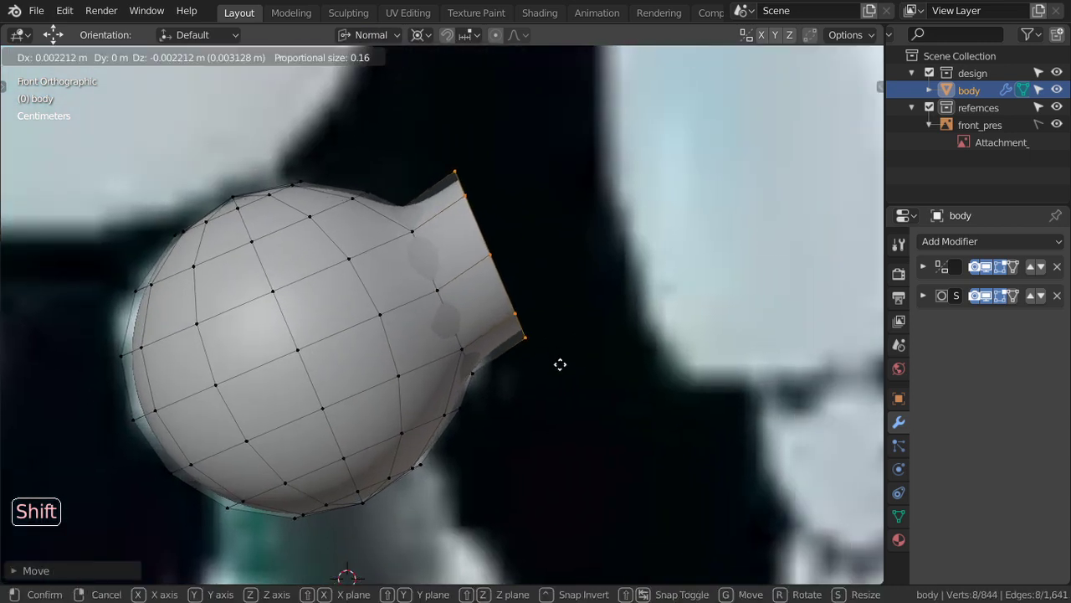
{"action": "left_click", "coordinate": [592, 342]}
{"action": "key", "text": "g"}
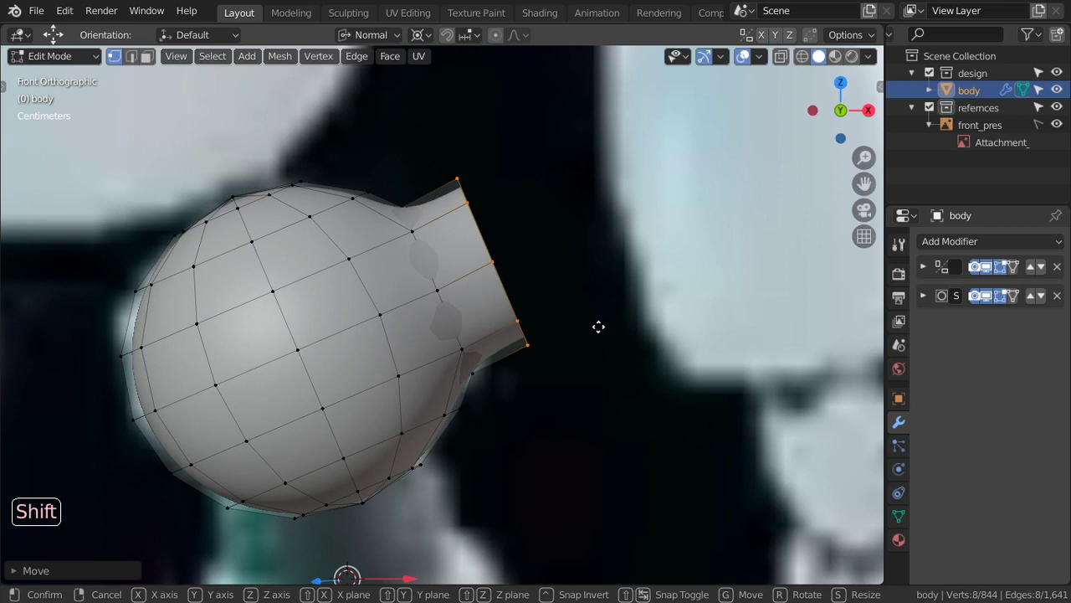
{"action": "left_click", "coordinate": [593, 411]}
Set the pivot to Bounding Box Center and shrink the neck's end loop narrower
{"action": "key", "text": "s"}
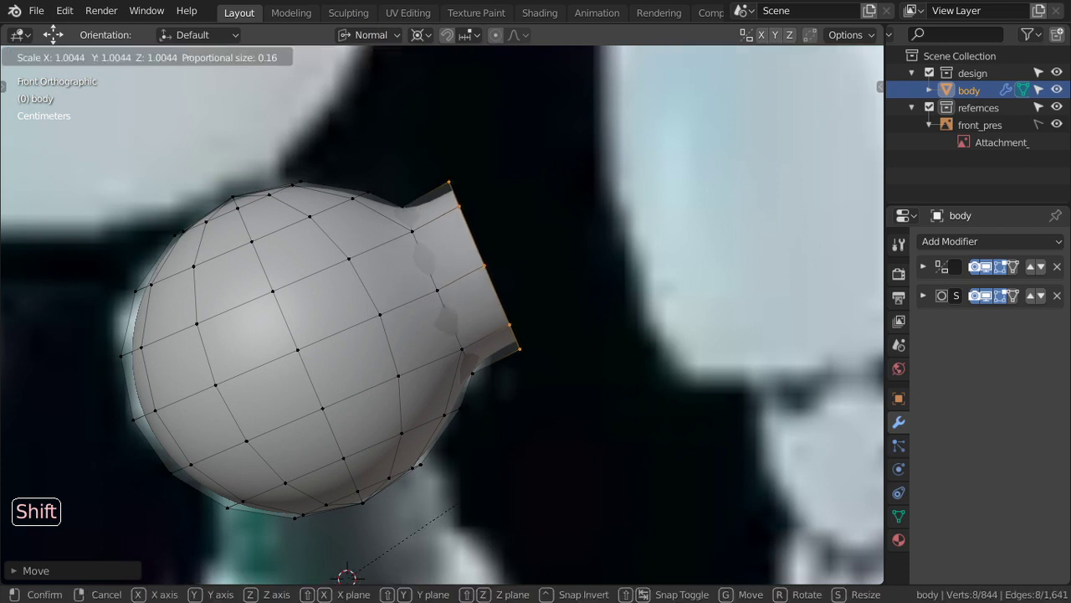
{"action": "right_click", "coordinate": [593, 411]}
{"action": "key", "text": "s"}
{"action": "right_click", "coordinate": [597, 417]}
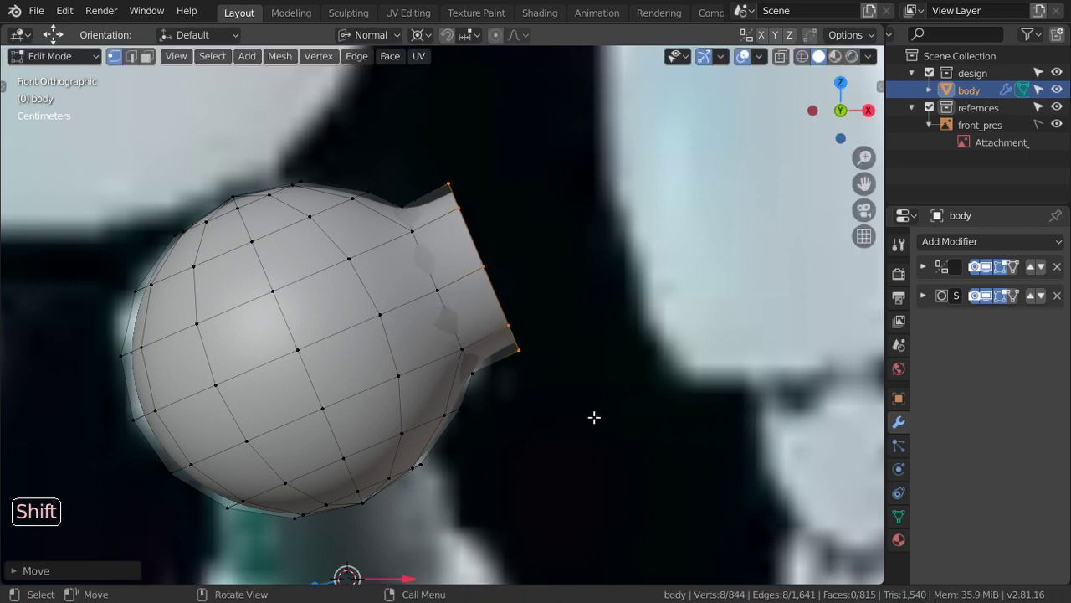
{"action": "left_click", "coordinate": [417, 34]}
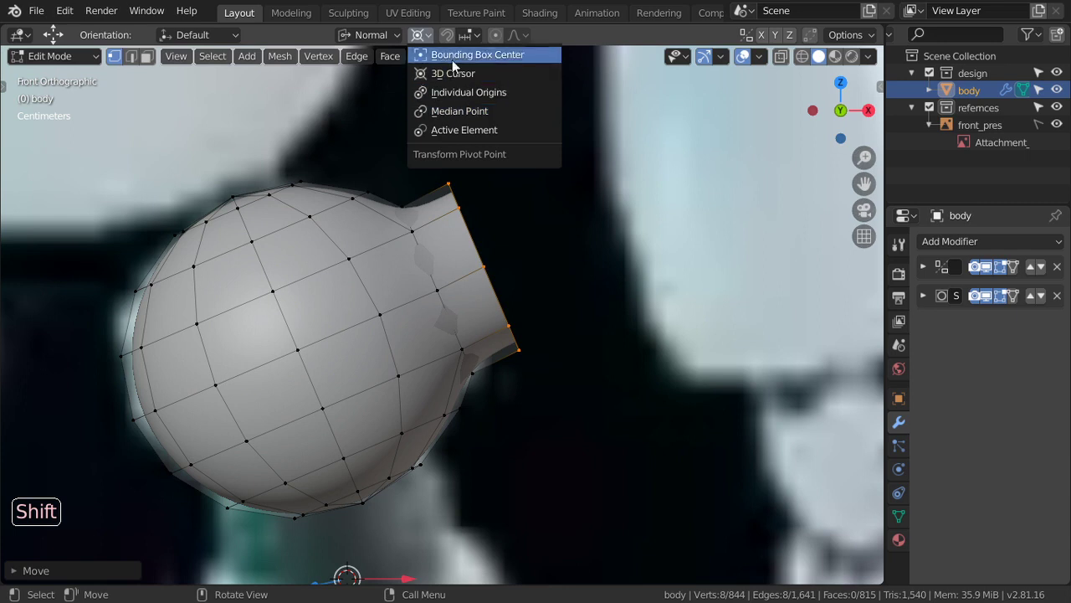
{"action": "left_click", "coordinate": [452, 56]}
{"action": "key", "text": "s"}
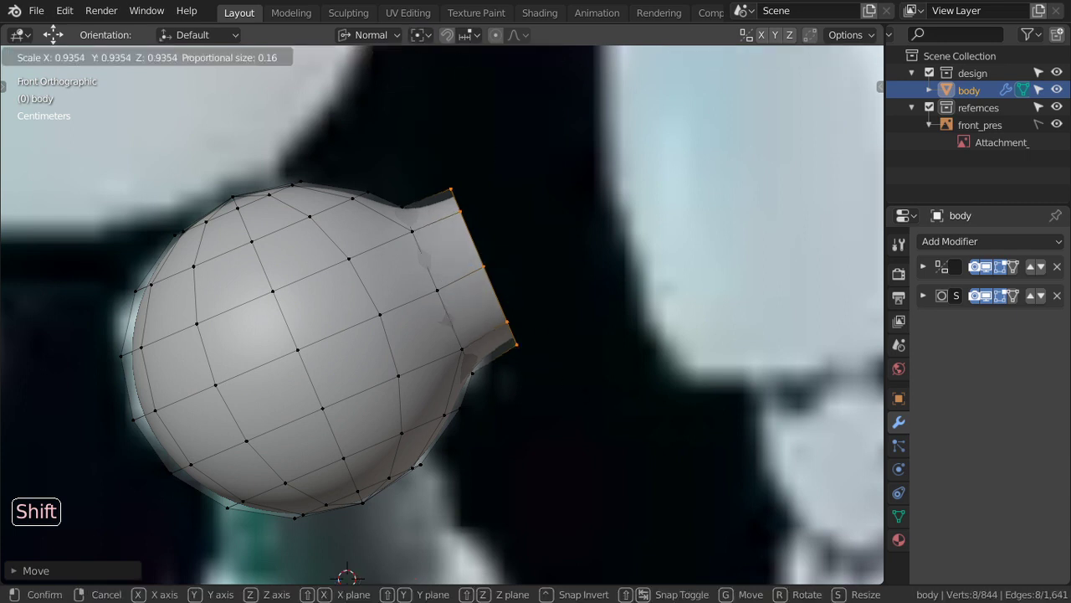
{"action": "left_click", "coordinate": [578, 383]}
Extrude the end ring and scale it inward to form the socket's lip
{"action": "scroll", "coordinate": [579, 387], "scroll_direction": "up", "scroll_amount": 2}
{"action": "scroll", "coordinate": [586, 391], "scroll_direction": "up", "scroll_amount": 2}
{"action": "middle_click_drag", "start_coordinate": [608, 396], "coordinate": [591, 397], "text": "shift"}
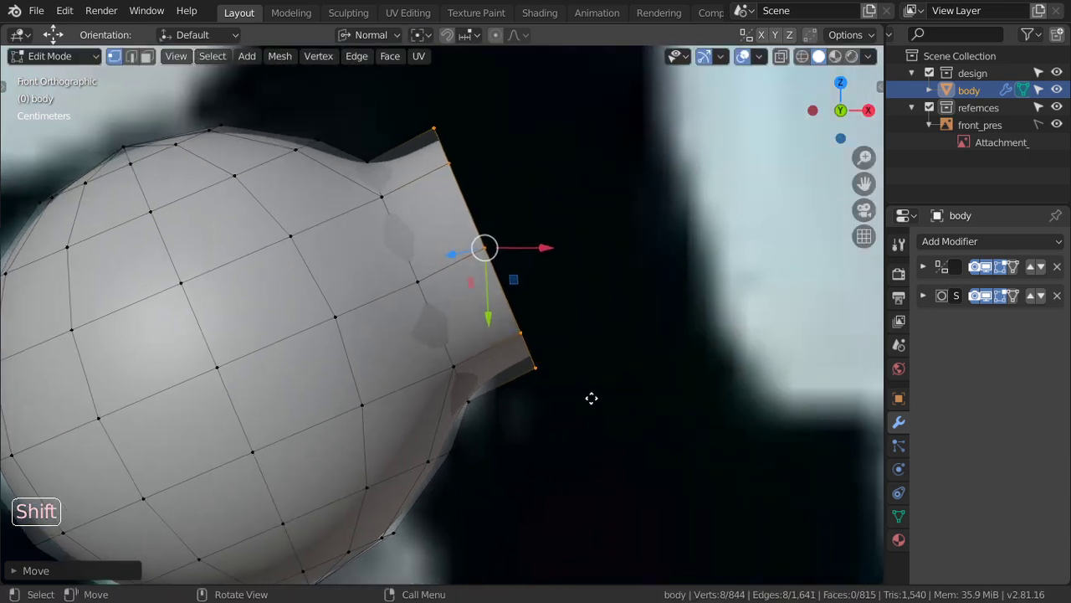
{"action": "key", "text": "e"}
{"action": "key", "text": "s"}
{"action": "left_click", "coordinate": [594, 331]}
{"action": "middle_click_drag", "start_coordinate": [594, 330], "coordinate": [475, 364]}
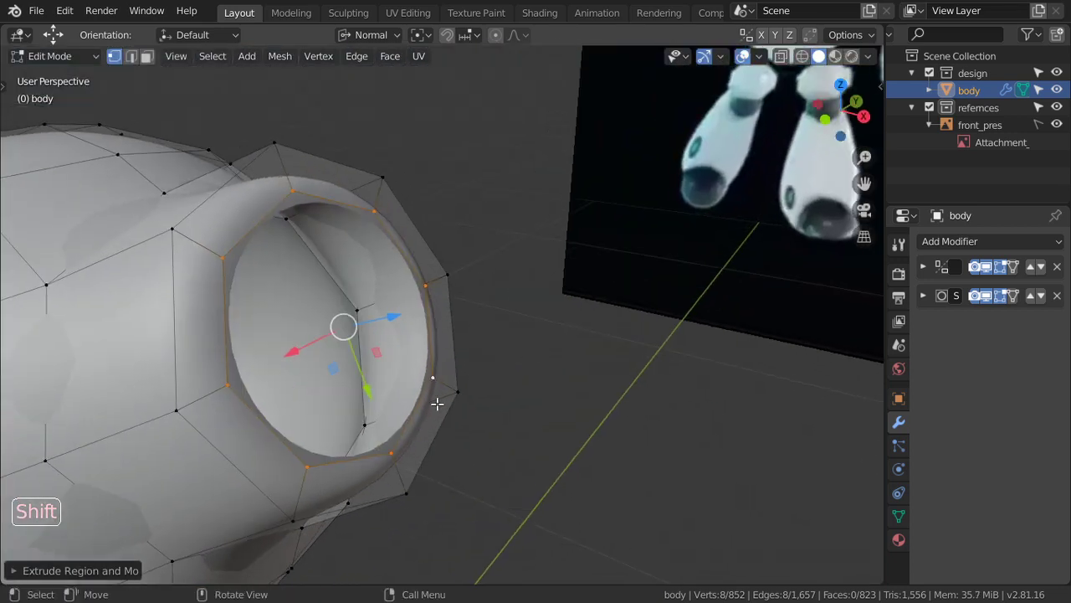
Fill the ring with a face and join two opposite rim vertices with an edge
{"action": "key", "text": "f"}
{"action": "left_click", "coordinate": [392, 452]}
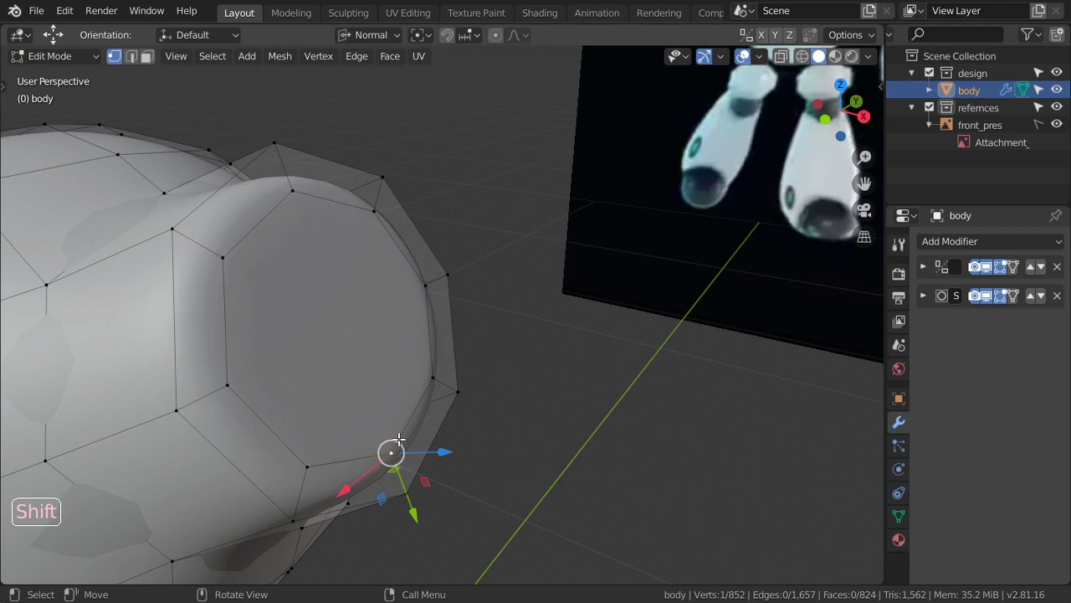
{"action": "left_click", "coordinate": [292, 192], "text": "shift"}
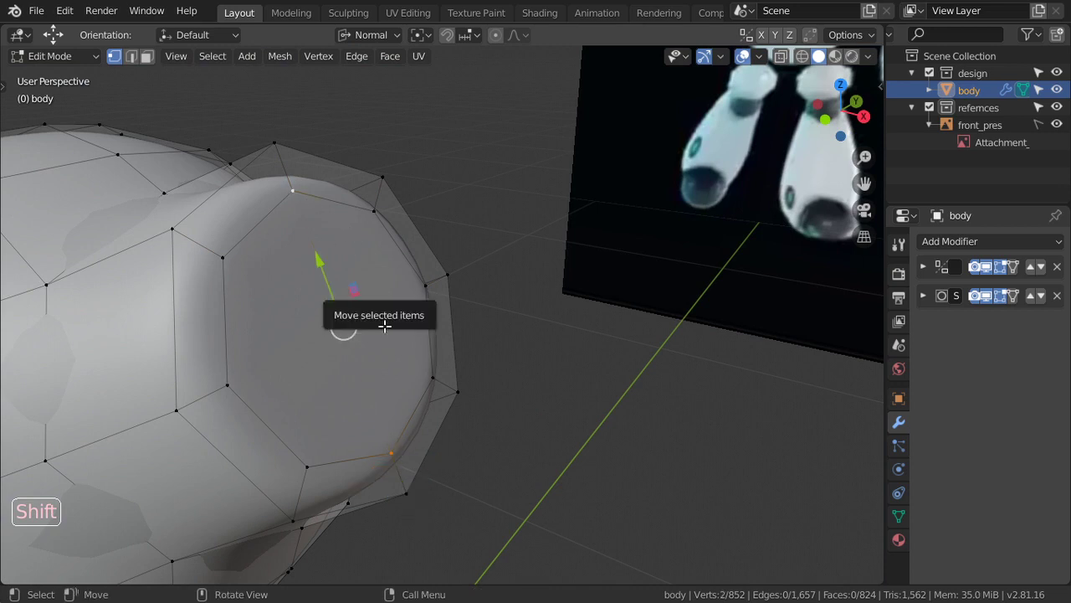
{"action": "key", "text": "j"}
{"action": "left_click", "coordinate": [423, 286]}
{"action": "left_click", "coordinate": [250, 372], "text": "shift"}
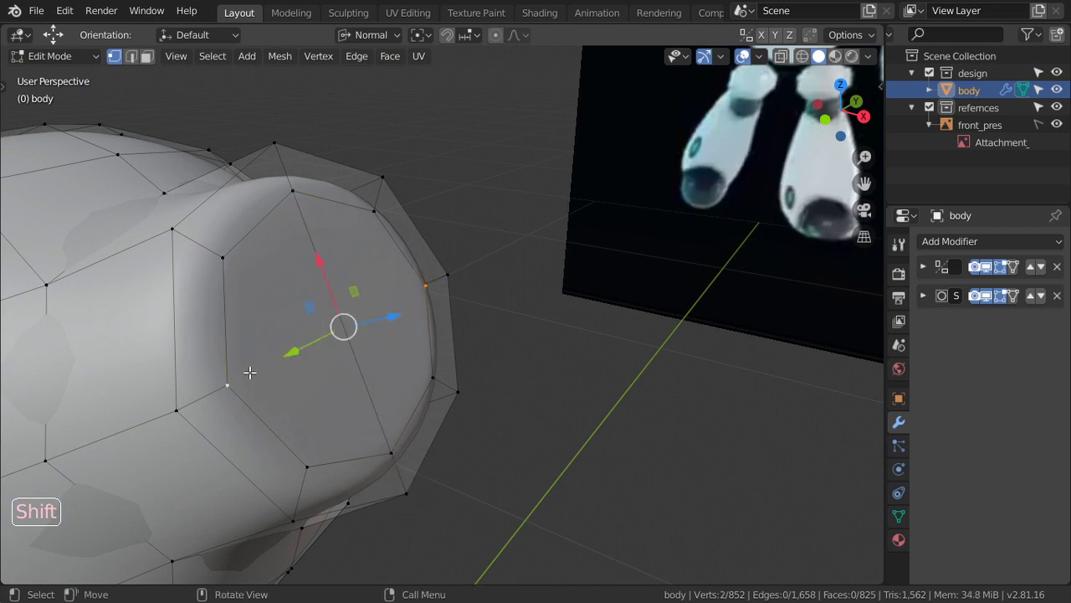
{"action": "middle_click_drag", "start_coordinate": [250, 372], "coordinate": [344, 342]}
From the front view in Edit Mode, add a loop cut along the stub
{"action": "key", "text": "Tab"}
{"action": "middle_click_drag", "start_coordinate": [415, 322], "coordinate": [473, 277], "text": "shift"}
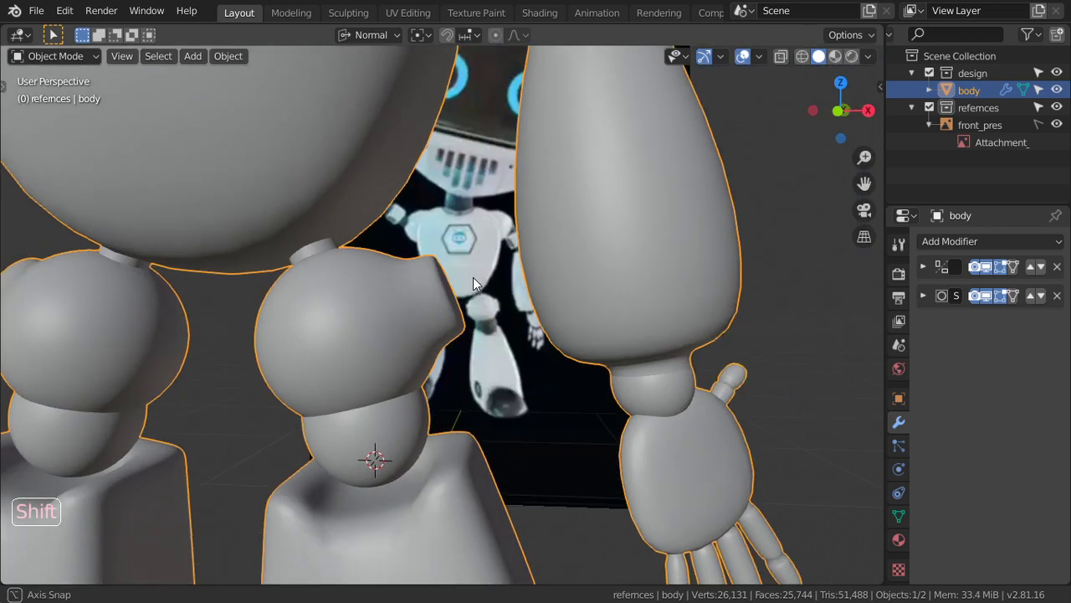
{"action": "key", "text": "KP_1"}
{"action": "key", "text": "Tab"}
{"action": "scroll", "coordinate": [472, 277], "scroll_direction": "up", "scroll_amount": 5}
{"action": "scroll", "coordinate": [471, 277], "scroll_direction": "up", "scroll_amount": 2}
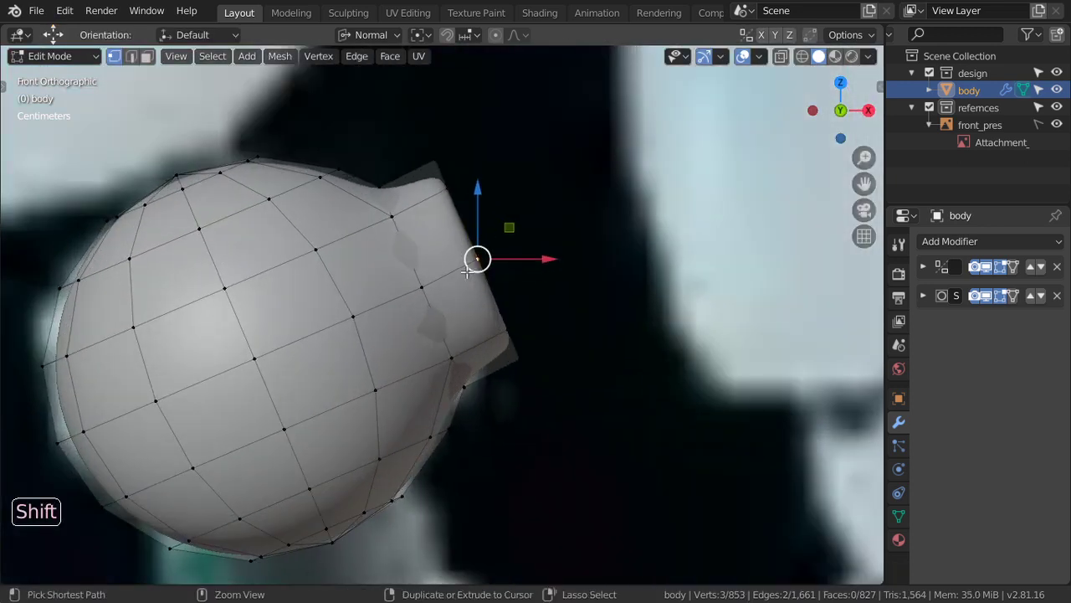
{"action": "key", "text": "ctrl+r"}
{"action": "left_click", "coordinate": [478, 256]}
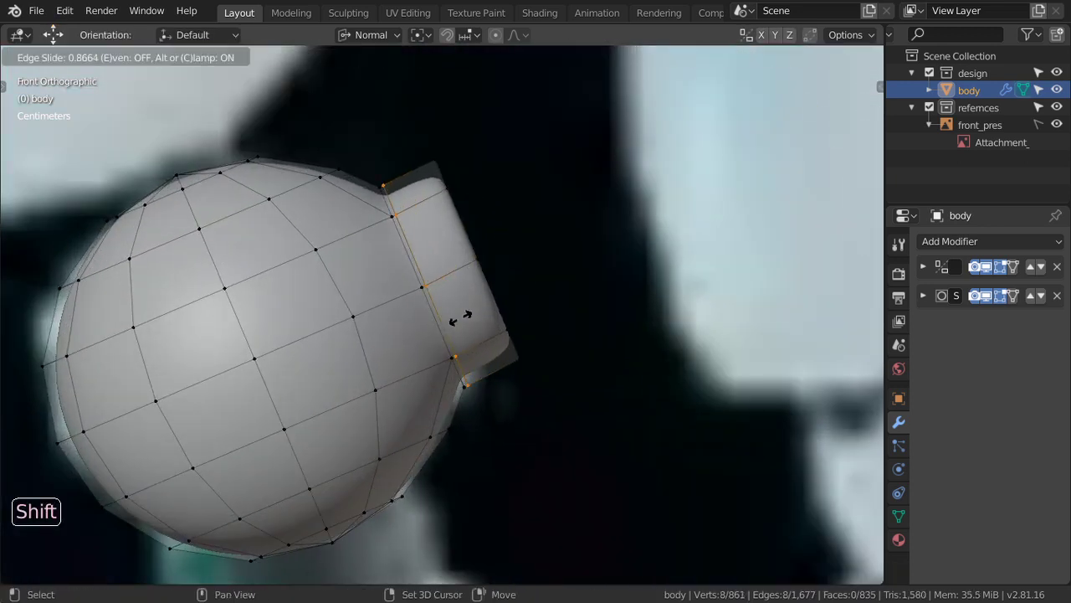
{"action": "left_click", "coordinate": [465, 314]}
{"action": "scroll", "coordinate": [531, 246], "scroll_direction": "up", "scroll_amount": 3}
{"action": "scroll", "coordinate": [527, 241], "scroll_direction": "up", "scroll_amount": 2}
{"action": "scroll", "coordinate": [519, 241], "scroll_direction": "up", "scroll_amount": 3, "text": "shift"}
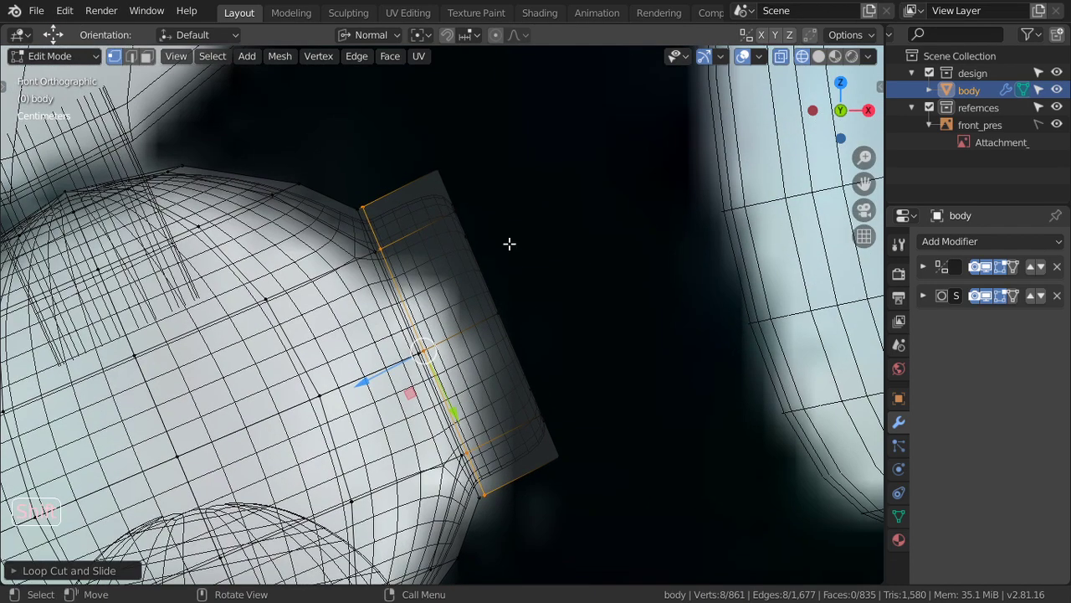
Circle-select the stub's end loop, push it slightly outward, and add another loop near the end
{"action": "key", "text": "alt+a"}
{"action": "key", "text": "c"}
{"action": "left_click_drag", "start_coordinate": [435, 148], "coordinate": [574, 471]}
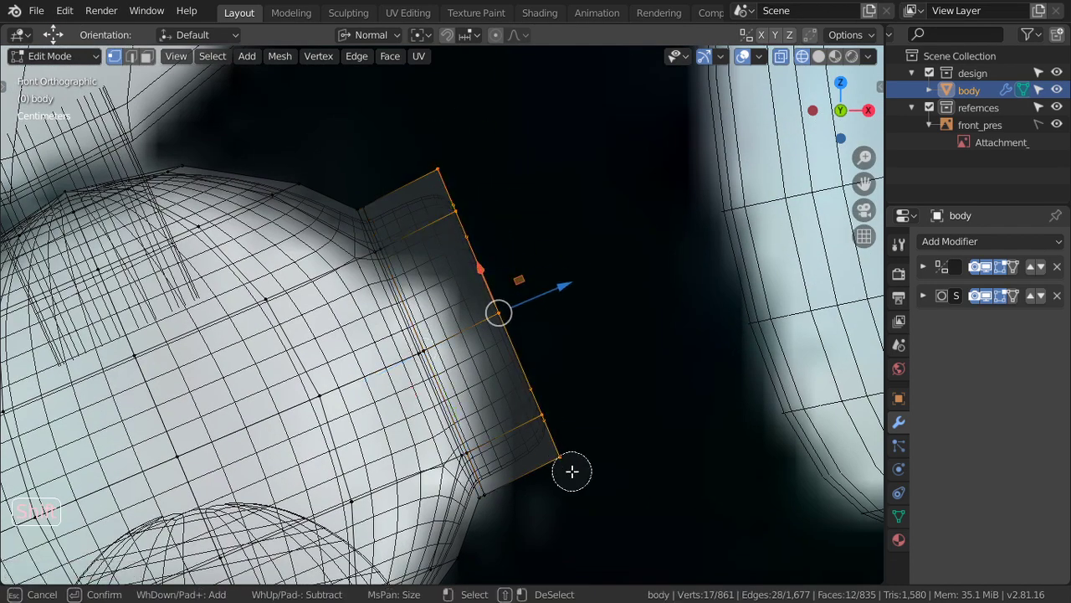
{"action": "key", "text": "Escape"}
{"action": "key", "text": "g"}
{"action": "key", "text": "z"}
{"action": "key", "text": "z"}
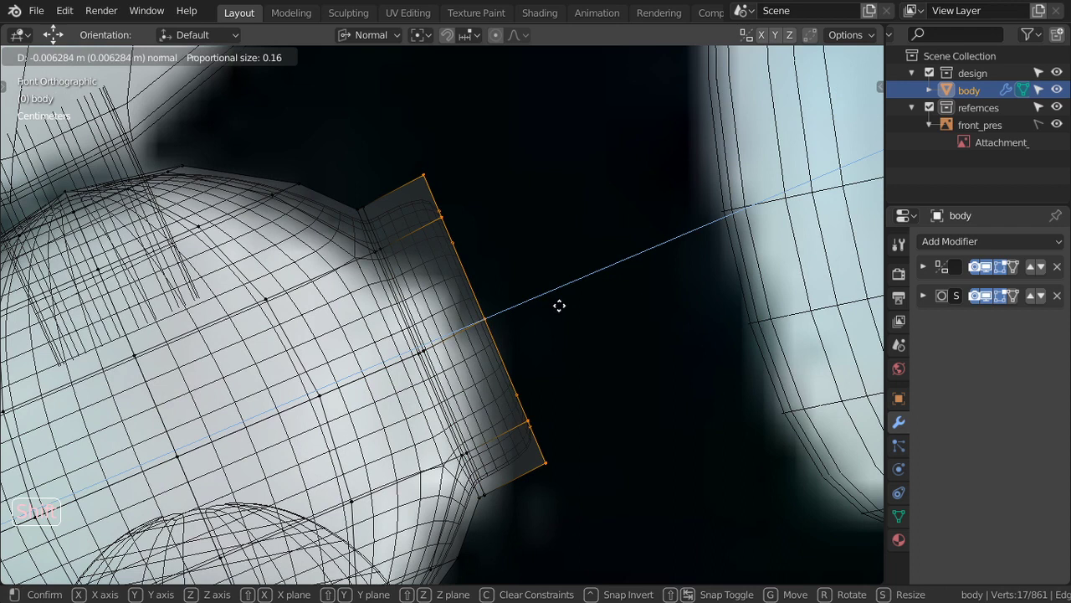
{"action": "left_click", "coordinate": [559, 311]}
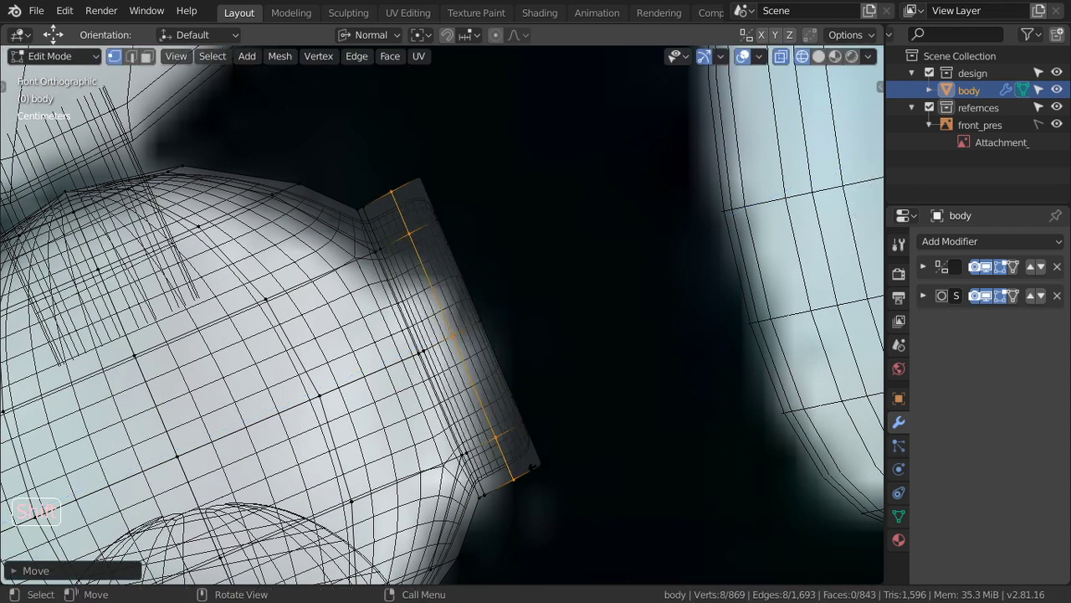
{"action": "left_click", "coordinate": [518, 394]}
{"action": "left_click", "coordinate": [547, 444]}
Frame the sphere in Edit Mode and delete a vertex on its side to open a hole
{"action": "key", "text": "Tab"}
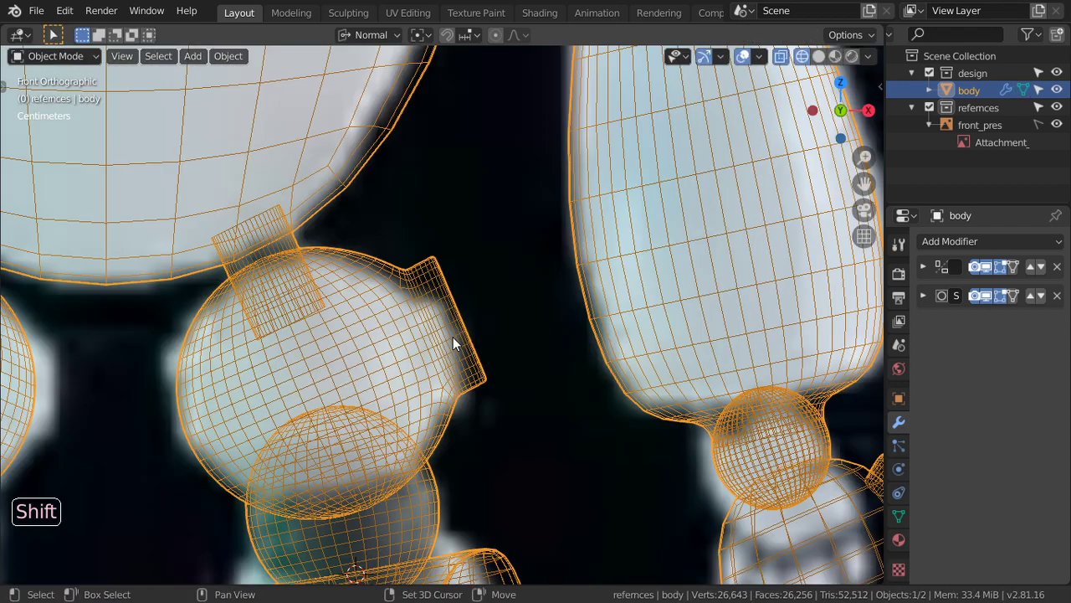
{"action": "key", "text": "Tab"}
{"action": "key", "text": "KP_Decimal"}
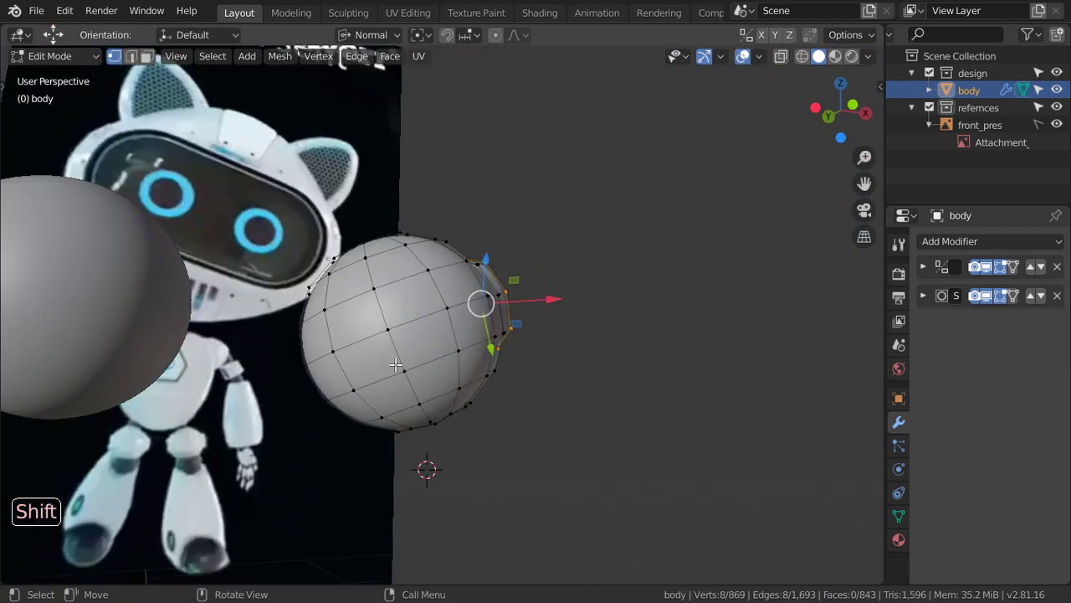
{"action": "middle_click_drag", "start_coordinate": [395, 365], "coordinate": [417, 331]}
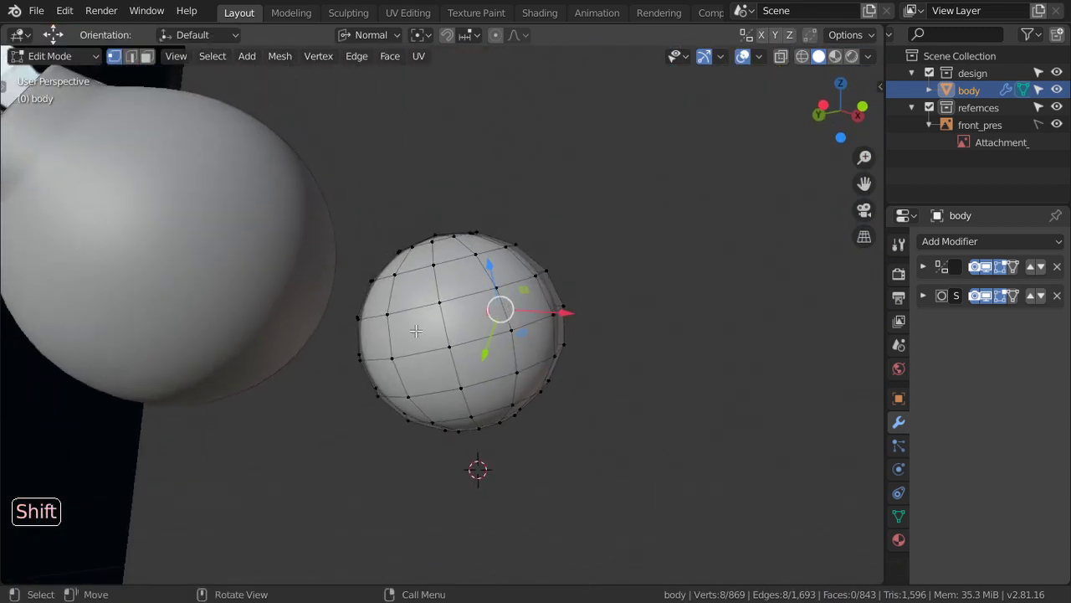
{"action": "left_click", "coordinate": [447, 350]}
{"action": "scroll", "coordinate": [447, 350], "scroll_direction": "up", "scroll_amount": 3}
{"action": "key", "text": "x"}
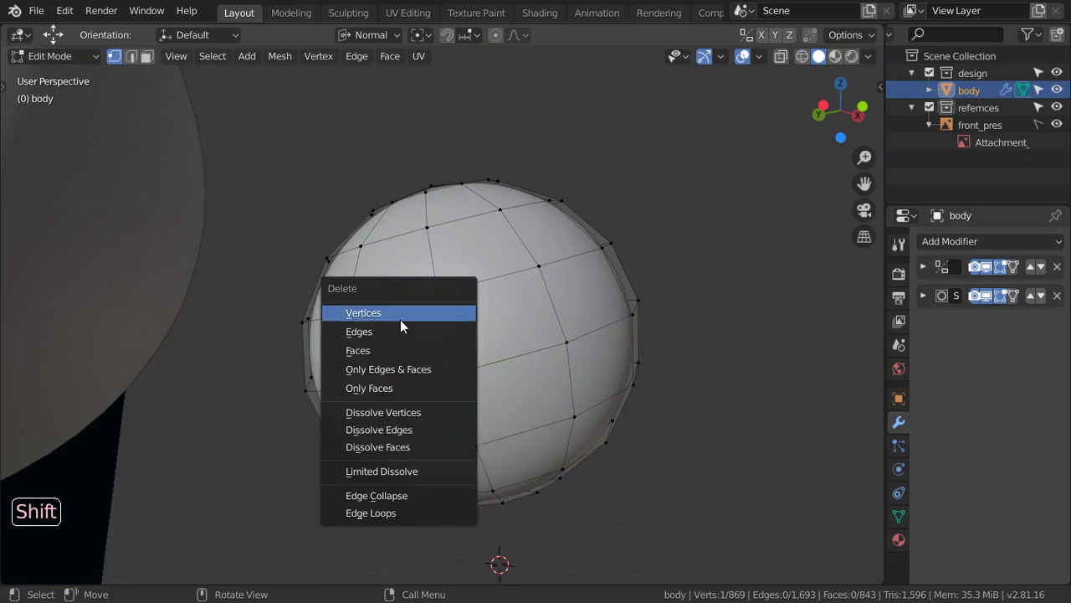
{"action": "left_click", "coordinate": [471, 311]}
{"action": "left_click", "coordinate": [508, 269], "text": "shift"}
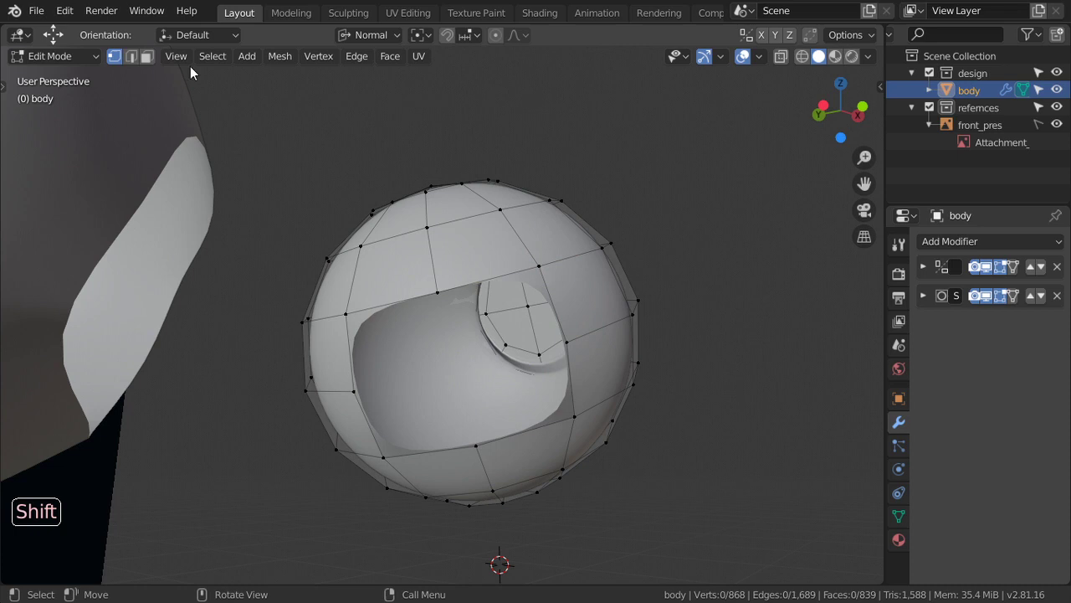
Set the transform orientation to Global and select the eight vertices around the hole's rim
{"action": "left_click", "coordinate": [343, 34]}
{"action": "left_click", "coordinate": [339, 88]}
{"action": "left_click", "coordinate": [539, 266], "text": "shift"}
{"action": "left_click", "coordinate": [567, 342], "text": "shift"}
{"action": "left_click", "coordinate": [574, 416], "text": "shift"}
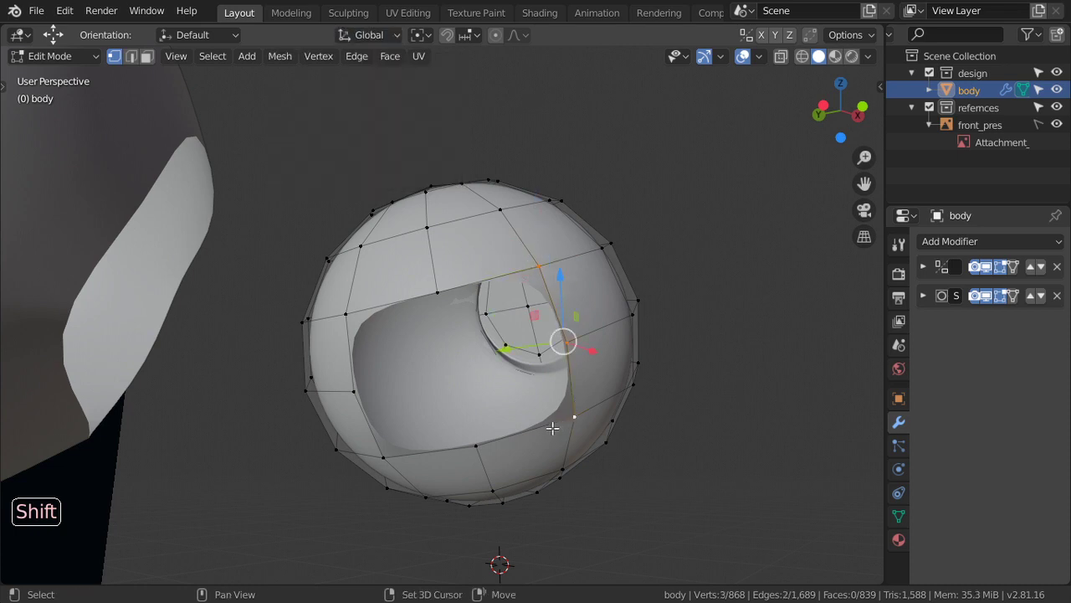
{"action": "left_click", "coordinate": [486, 442], "text": "shift"}
{"action": "left_click", "coordinate": [436, 290], "text": "shift"}
{"action": "left_click", "coordinate": [346, 314], "text": "shift"}
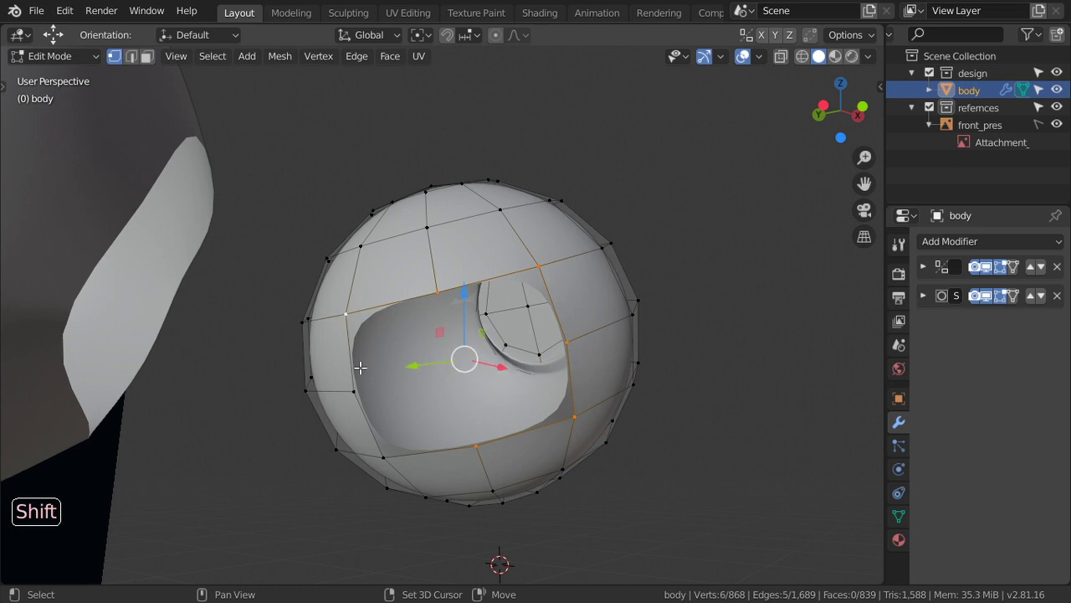
{"action": "left_click", "coordinate": [354, 391], "text": "shift"}
{"action": "left_click", "coordinate": [382, 456], "text": "shift"}
Round the rim loop into a circle with LoopTools and inspect it from the top
{"action": "key", "text": "shift+z"}
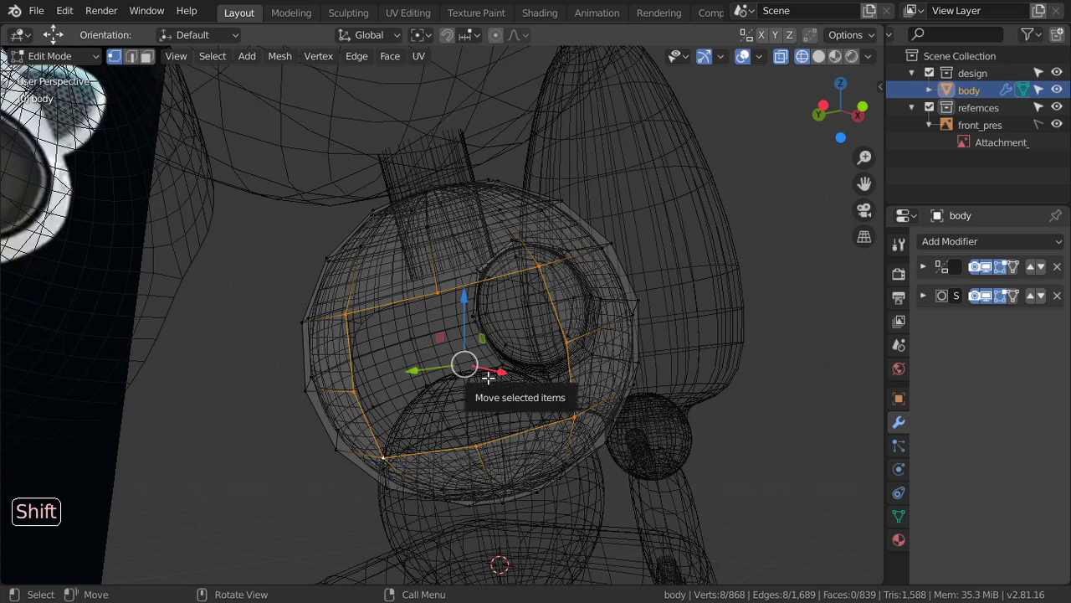
{"action": "right_click", "coordinate": [490, 175]}
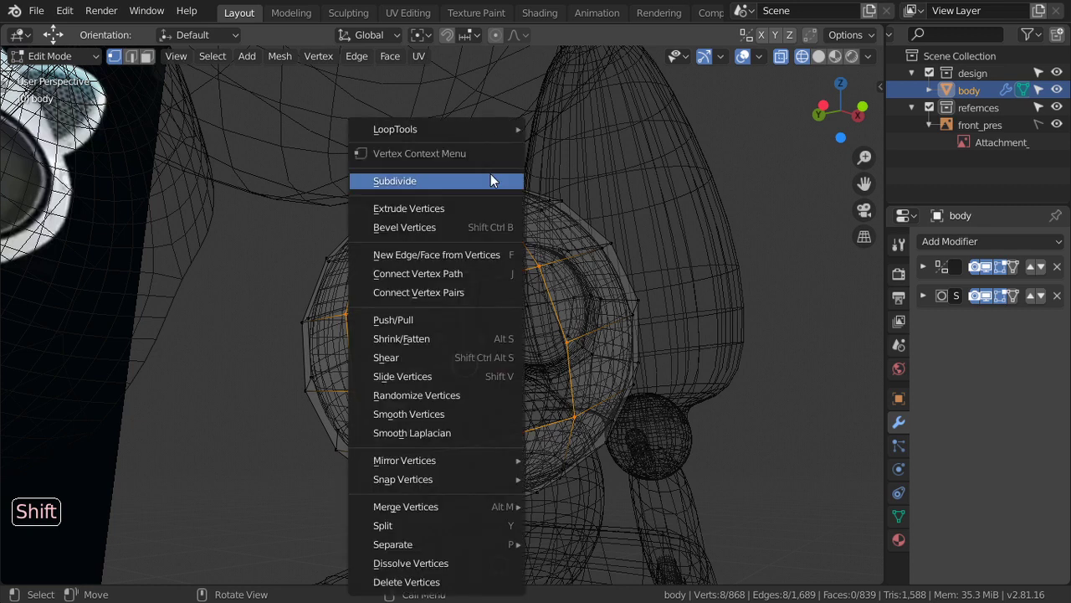
{"action": "mouse_move", "coordinate": [436, 129]}
{"action": "left_click", "coordinate": [562, 145]}
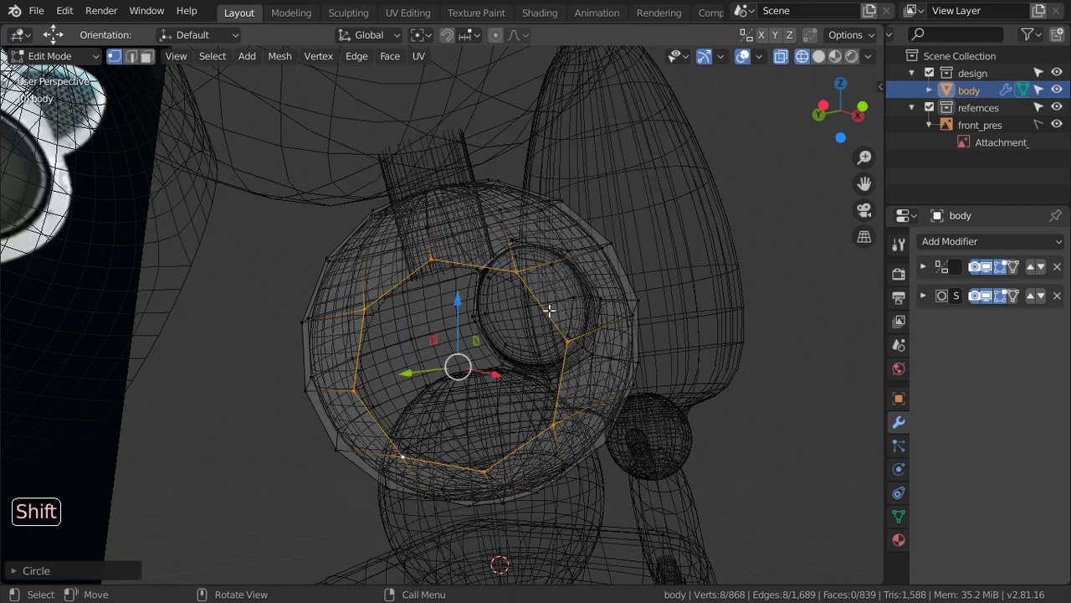
{"action": "key", "text": "KP_7"}
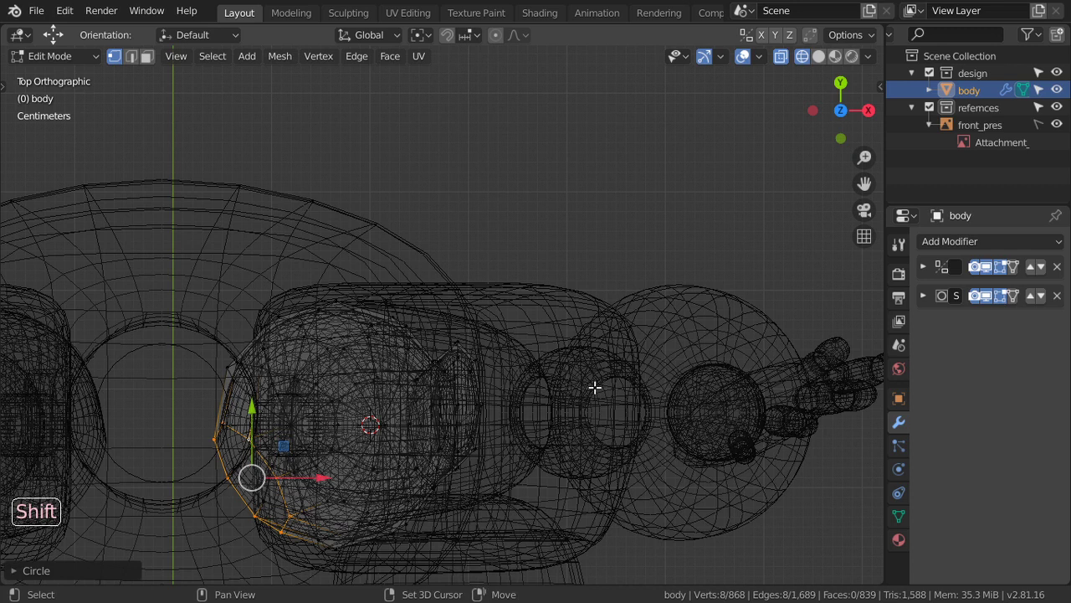
{"action": "key", "text": "shift+z"}
{"action": "middle_click_drag", "start_coordinate": [466, 380], "coordinate": [599, 314], "text": "shift"}
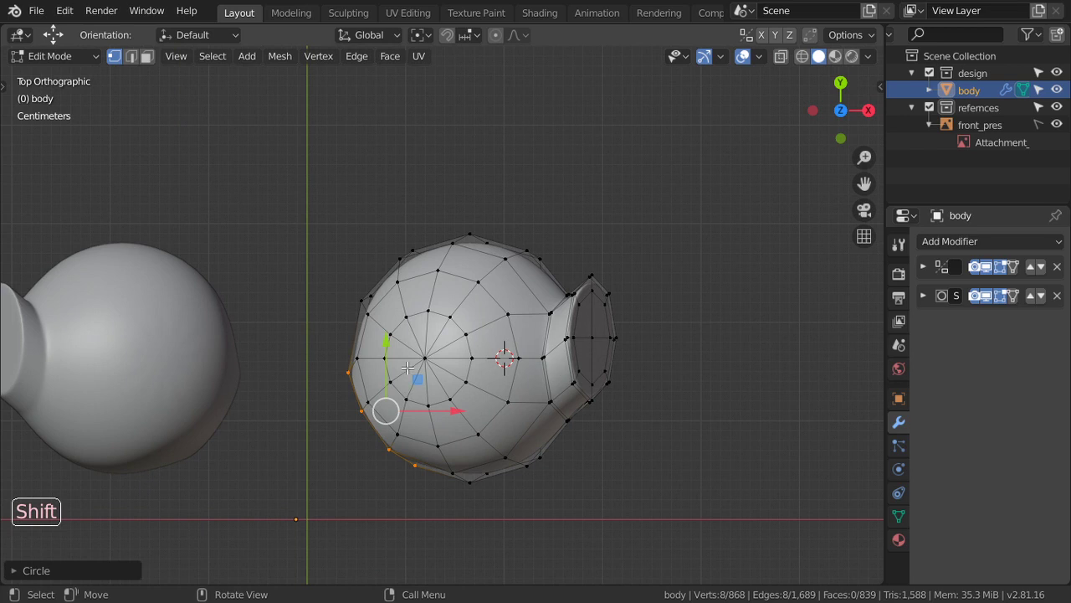
{"action": "mouse_move", "coordinate": [406, 368]}
{"action": "middle_mouse_down"}
{"action": "mouse_move", "coordinate": [517, 190]}
{"action": "mouse_move", "coordinate": [493, 185]}
{"action": "middle_mouse_up"}
Undo the previous rim edits and delete a vertex to open a new hole in the sphere
{"action": "key", "text": "ctrl+z"}
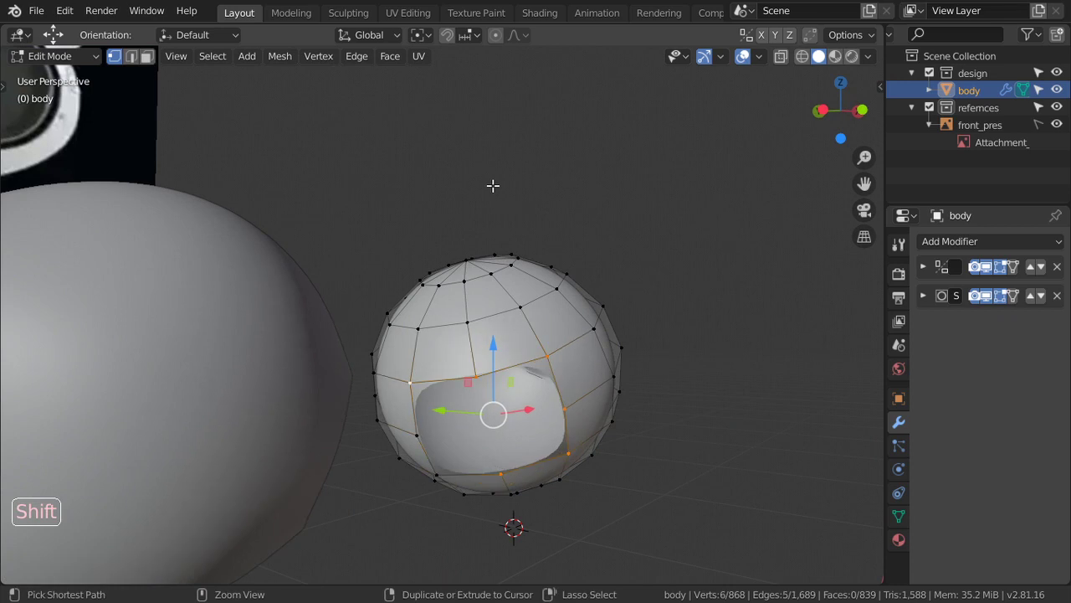
{"action": "key", "text": "ctrl+z"}
{"action": "key", "text": "ctrl+z"}
{"action": "key", "text": "ctrl+z"}
{"action": "key", "text": "ctrl+z"}
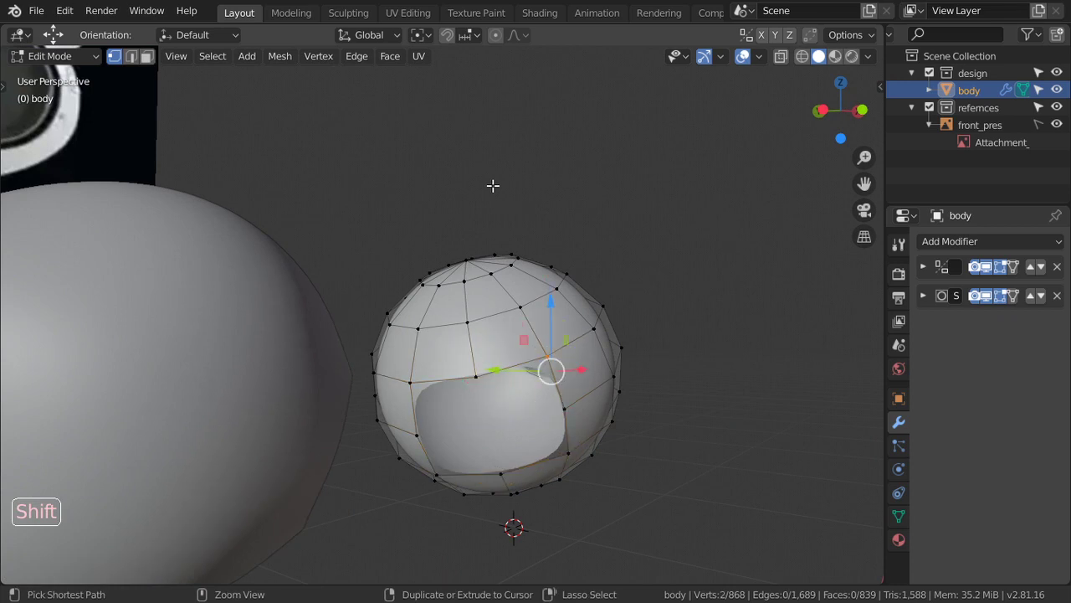
{"action": "key", "text": "ctrl+z"}
{"action": "key", "text": "ctrl+z"}
{"action": "key", "text": "ctrl+z"}
{"action": "key", "text": "ctrl+z"}
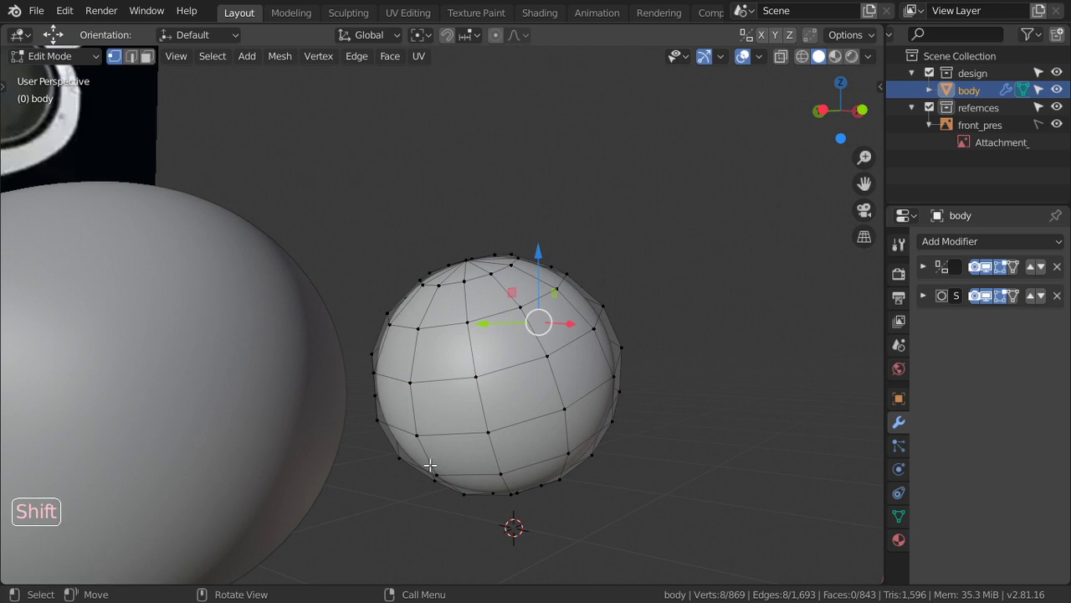
{"action": "left_click", "coordinate": [417, 435]}
{"action": "key", "text": "KP_7"}
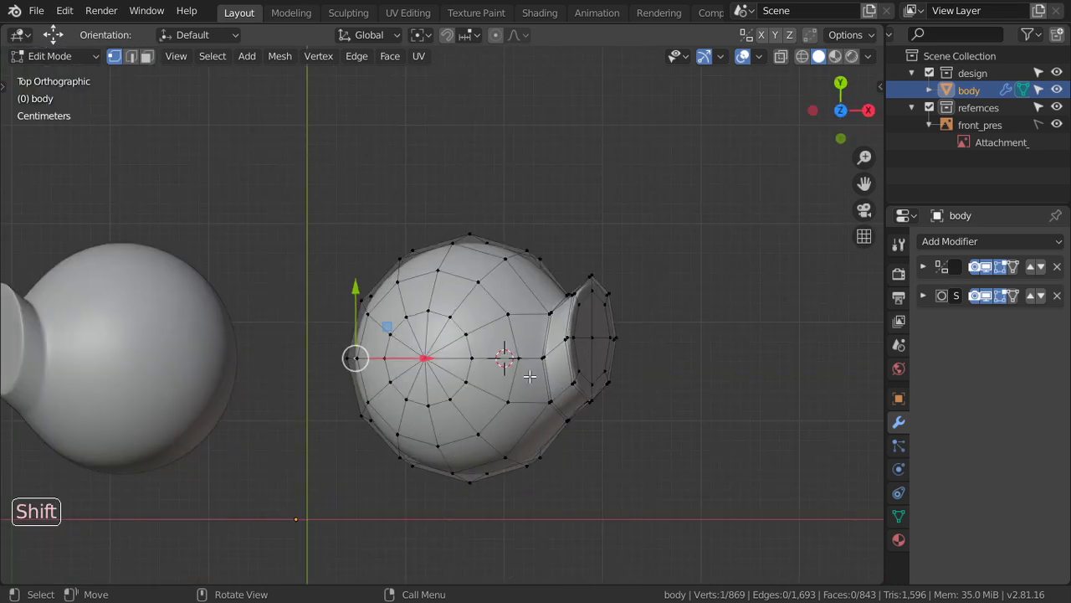
{"action": "mouse_move", "coordinate": [537, 362]}
{"action": "middle_mouse_down"}
{"action": "mouse_move", "coordinate": [445, 404]}
{"action": "mouse_move", "coordinate": [617, 340]}
{"action": "mouse_move", "coordinate": [608, 332]}
{"action": "middle_mouse_up"}
{"action": "key", "text": "x"}
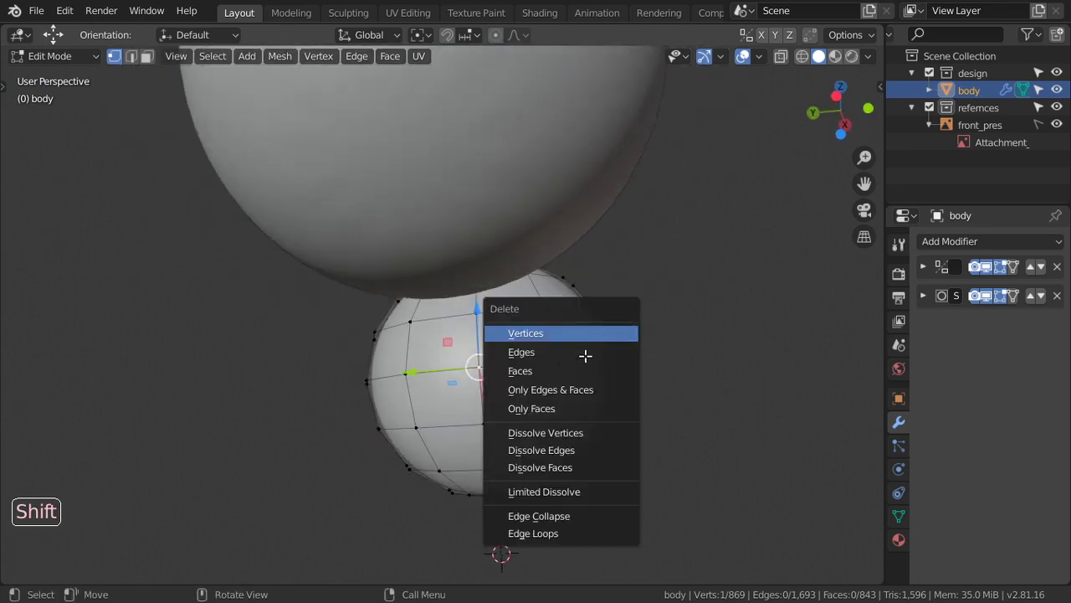
{"action": "key", "text": "Return"}
{"action": "left_click_drag", "start_coordinate": [566, 367], "coordinate": [560, 363]}
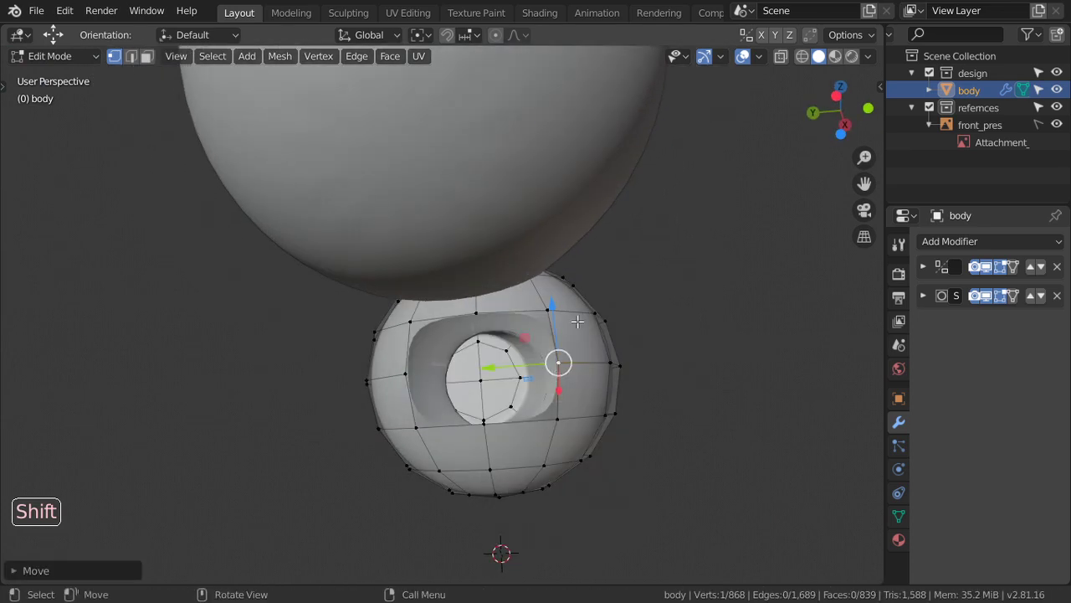
Shift-select all eight vertices around the new hole, orbiting to reach each one
{"action": "middle_click_drag", "start_coordinate": [577, 322], "coordinate": [598, 229]}
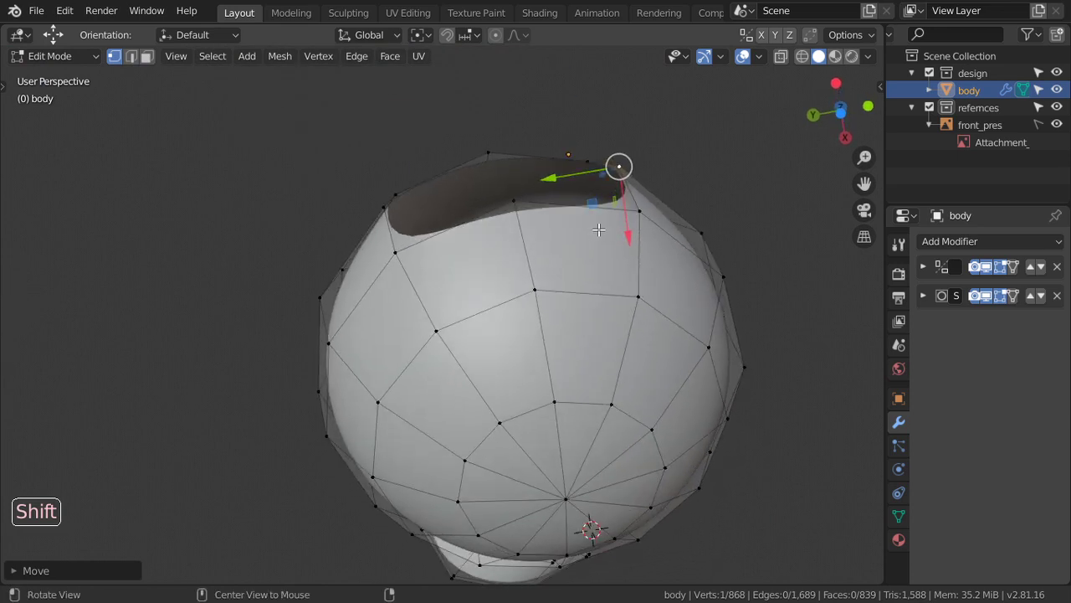
{"action": "left_click", "coordinate": [618, 165], "text": "shift"}
{"action": "left_click", "coordinate": [638, 210], "text": "shift"}
{"action": "left_click", "coordinate": [513, 201], "text": "shift"}
{"action": "left_click", "coordinate": [488, 152], "text": "shift"}
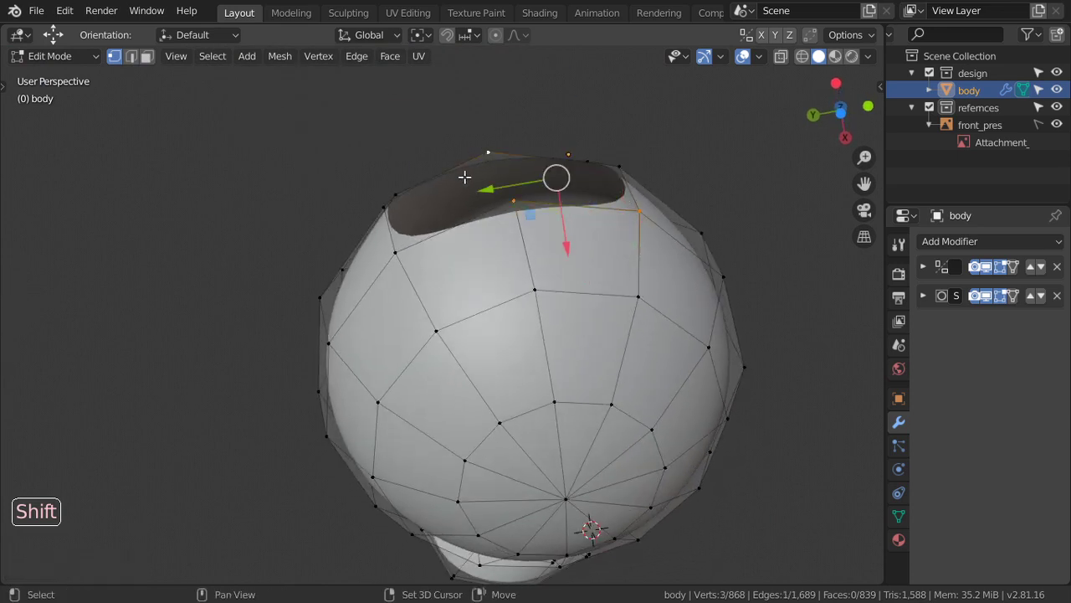
{"action": "middle_click_drag", "start_coordinate": [465, 178], "coordinate": [443, 268]}
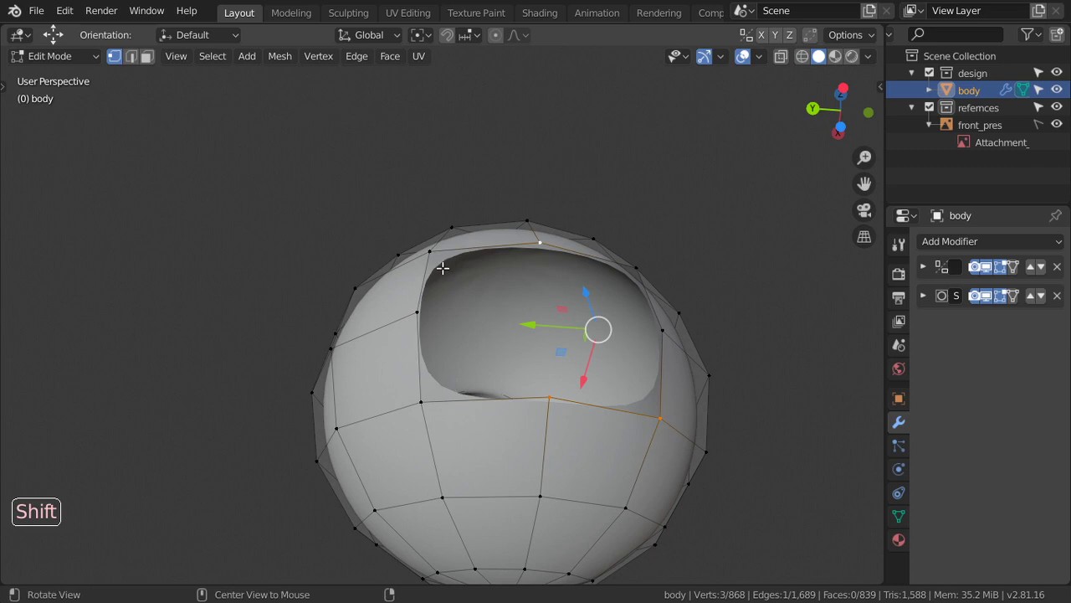
{"action": "left_click", "coordinate": [434, 264], "text": "shift"}
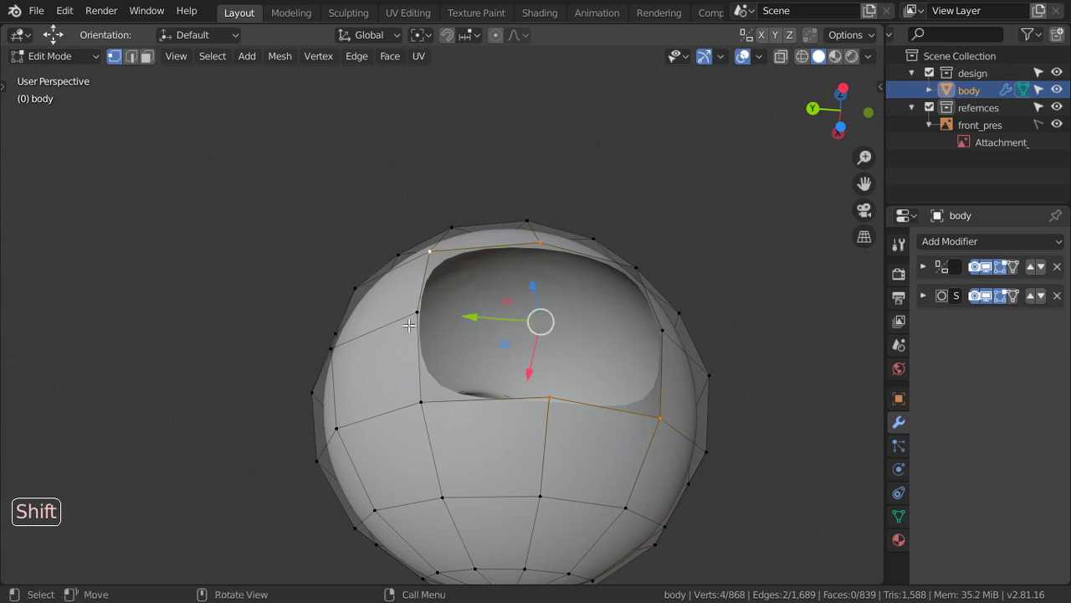
{"action": "left_click", "coordinate": [409, 326], "text": "shift"}
{"action": "mouse_move", "coordinate": [470, 397]}
{"action": "middle_mouse_down"}
{"action": "mouse_move", "coordinate": [571, 378]}
{"action": "mouse_move", "coordinate": [605, 335]}
{"action": "middle_mouse_up"}
{"action": "left_click", "coordinate": [608, 306], "text": "shift"}
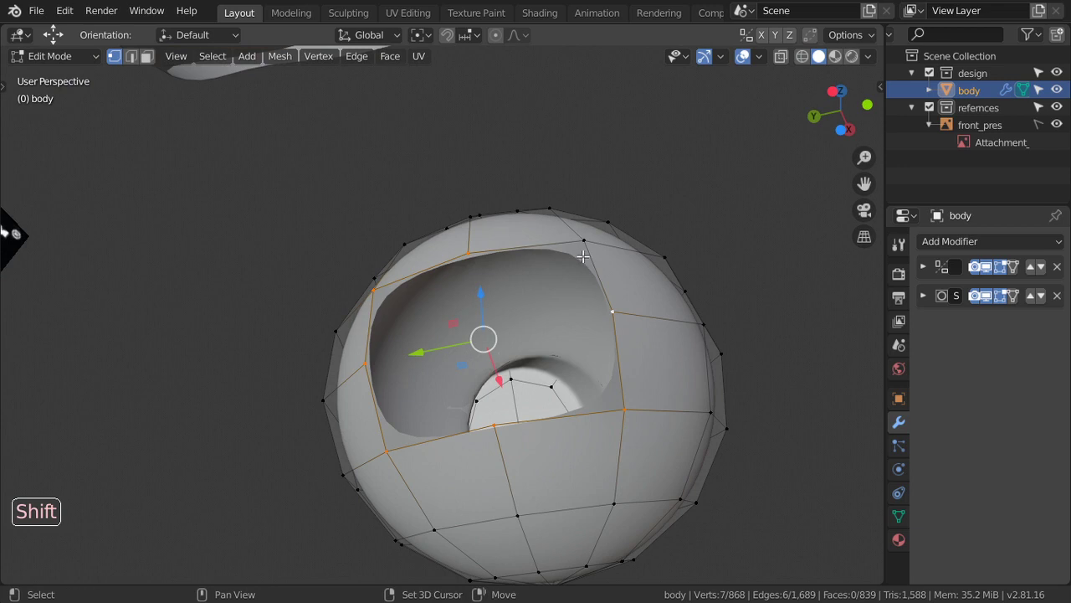
{"action": "mouse_move", "coordinate": [641, 377]}
{"action": "middle_mouse_down"}
{"action": "mouse_move", "coordinate": [670, 205]}
{"action": "mouse_move", "coordinate": [628, 275]}
{"action": "mouse_move", "coordinate": [641, 365]}
{"action": "mouse_move", "coordinate": [557, 264]}
{"action": "middle_mouse_up"}
Make the rim loop perfectly round with LoopTools Circle, viewed from top in wireframe
{"action": "right_click", "coordinate": [556, 264]}
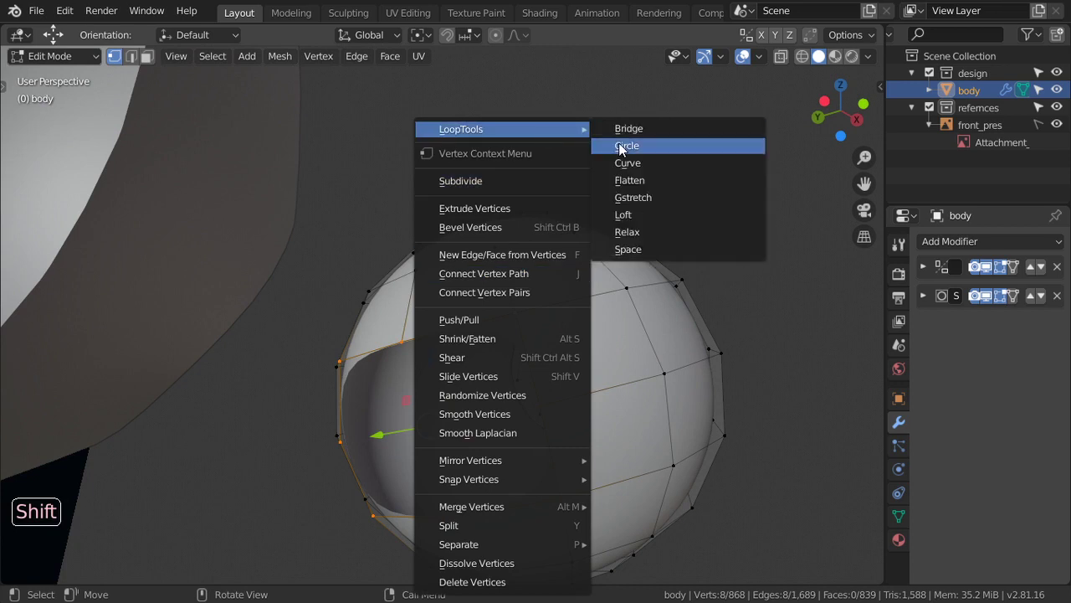
{"action": "left_click", "coordinate": [619, 143]}
{"action": "key", "text": "KP_7"}
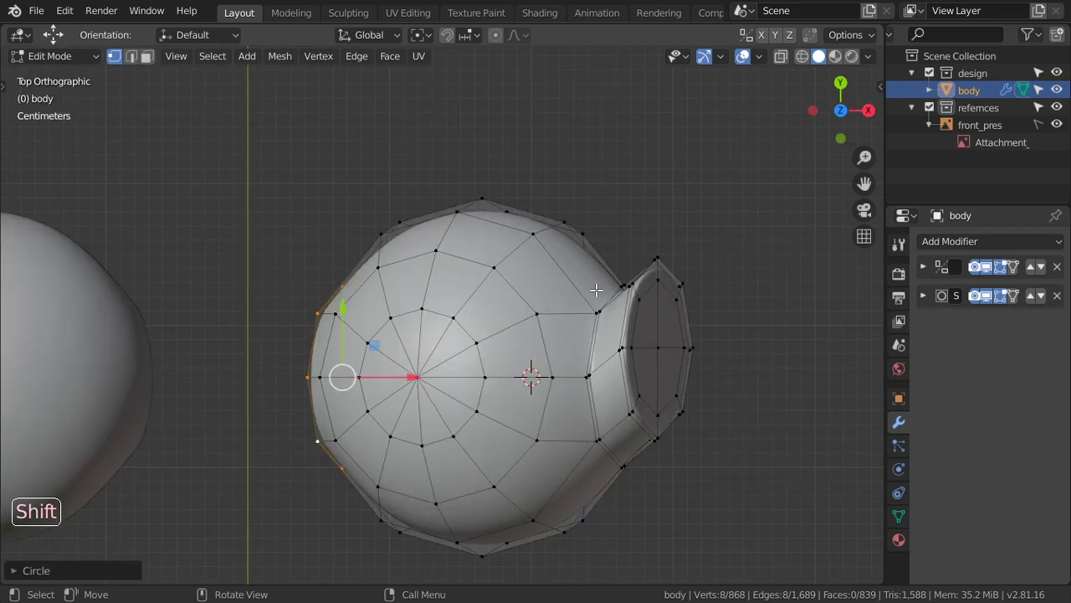
{"action": "key", "text": "shift+z"}
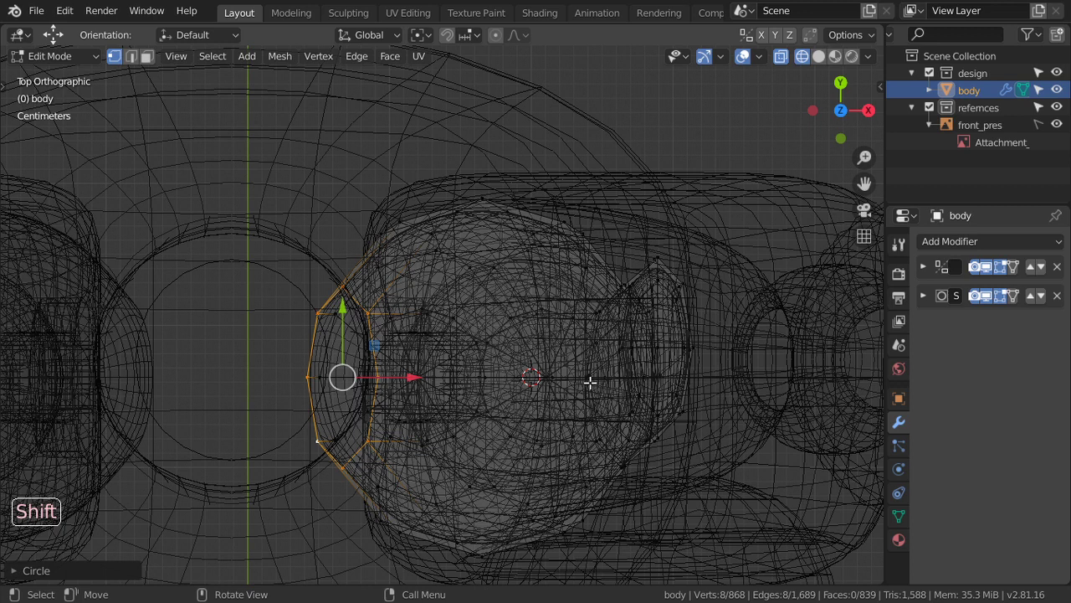
Extrude the circular rim loop outward into a short tube
{"action": "key", "text": "e"}
{"action": "left_click", "coordinate": [554, 376]}
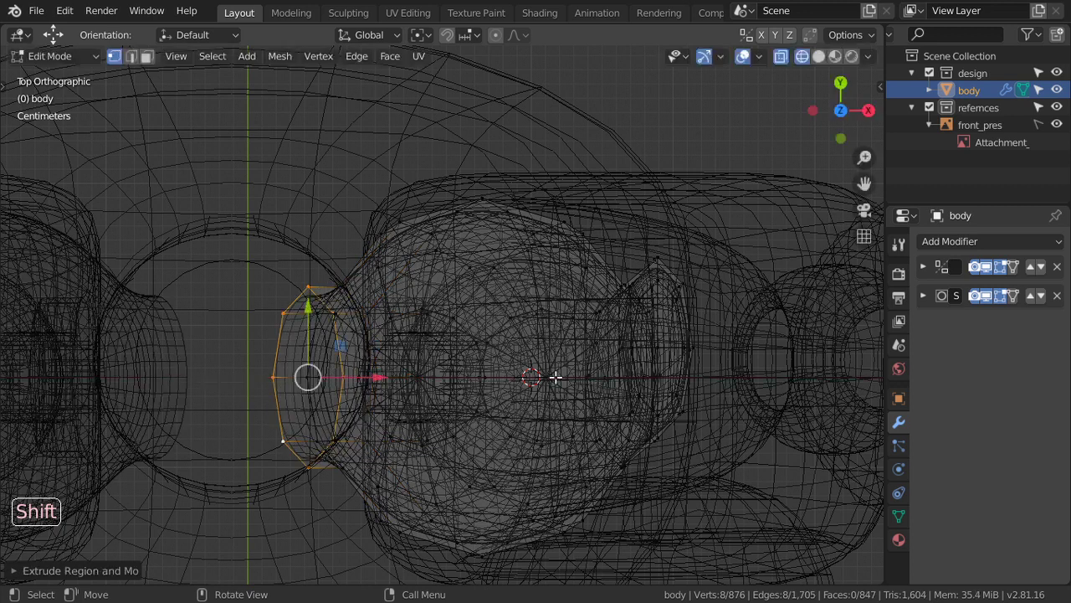
{"action": "middle_click_drag", "start_coordinate": [555, 375], "coordinate": [346, 308]}
{"action": "key", "text": "KP_1"}
{"action": "key", "text": "shift+z"}
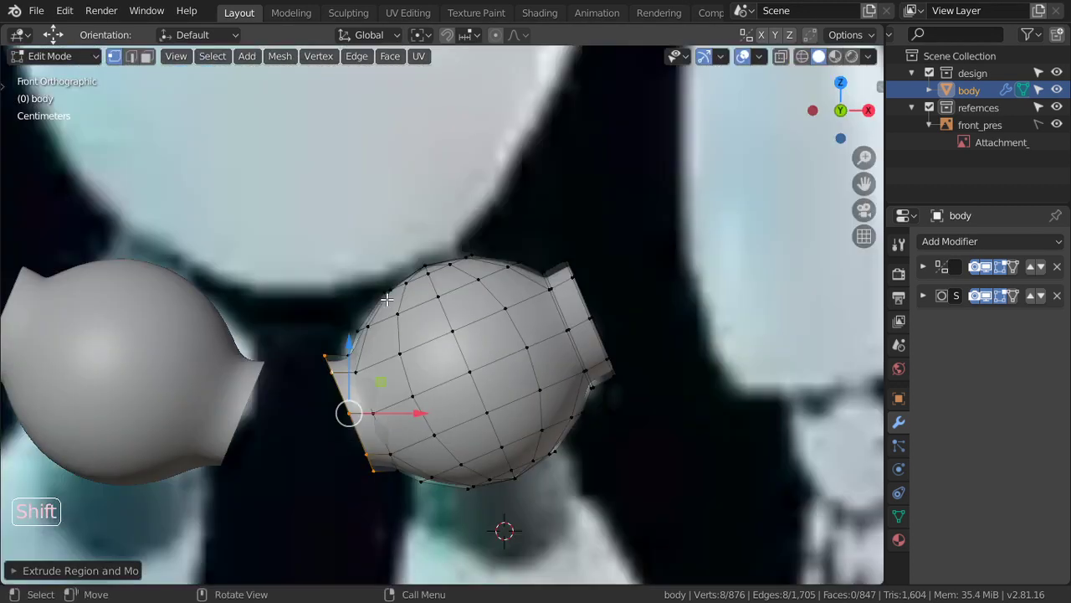
{"action": "scroll", "coordinate": [387, 299], "scroll_direction": "up", "scroll_amount": 5}
{"action": "middle_click_drag", "start_coordinate": [387, 299], "coordinate": [561, 263], "text": "shift"}
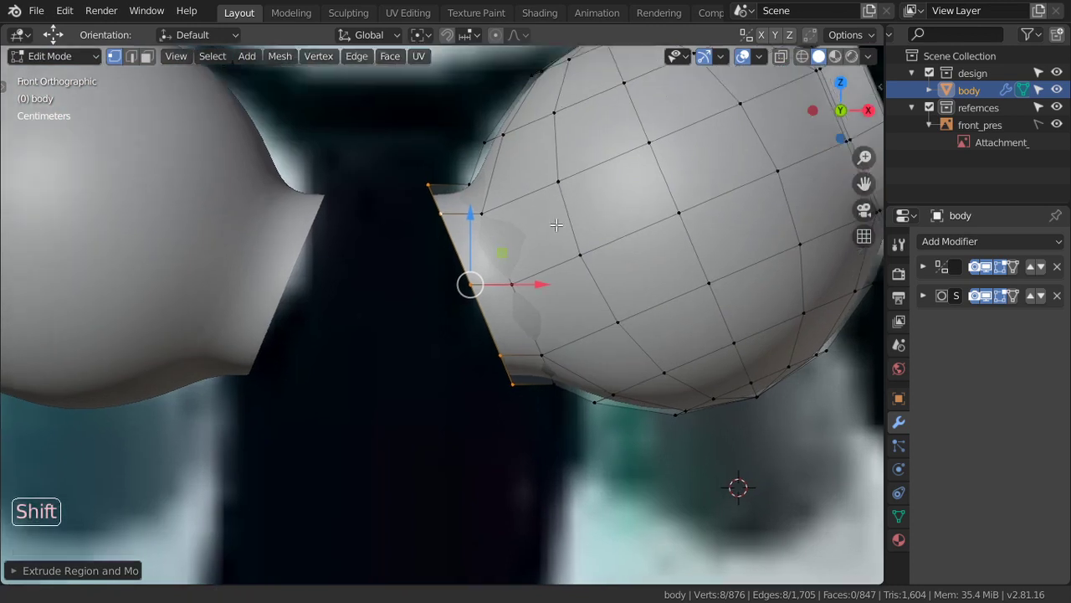
Adjust the extruded rim's position and close the tube end with a new face
{"action": "key", "text": "g"}
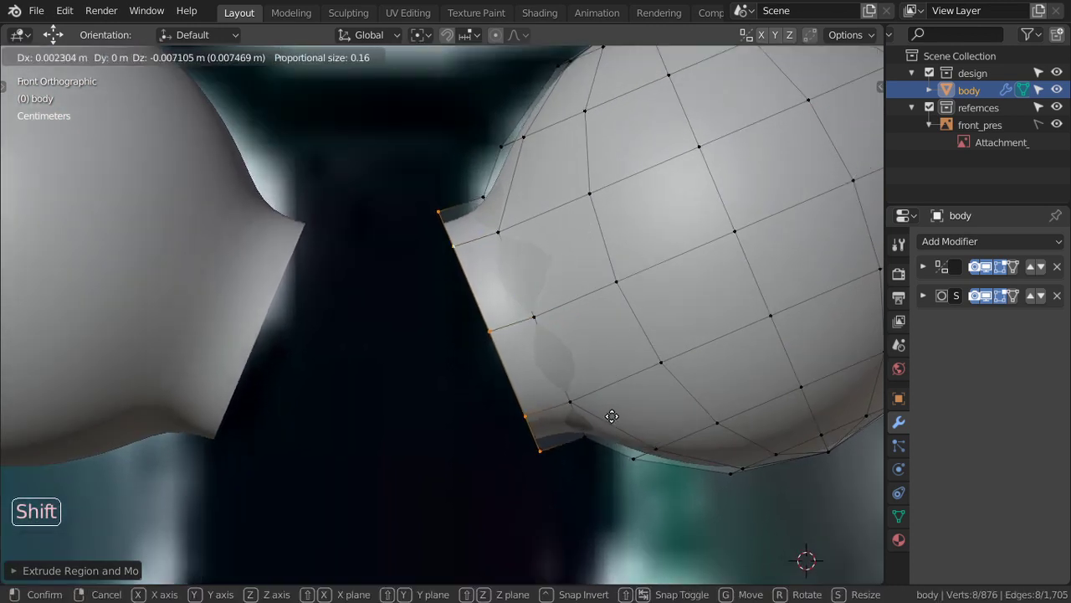
{"action": "left_click", "coordinate": [579, 380]}
{"action": "scroll", "coordinate": [579, 381], "scroll_direction": "up", "scroll_amount": 2}
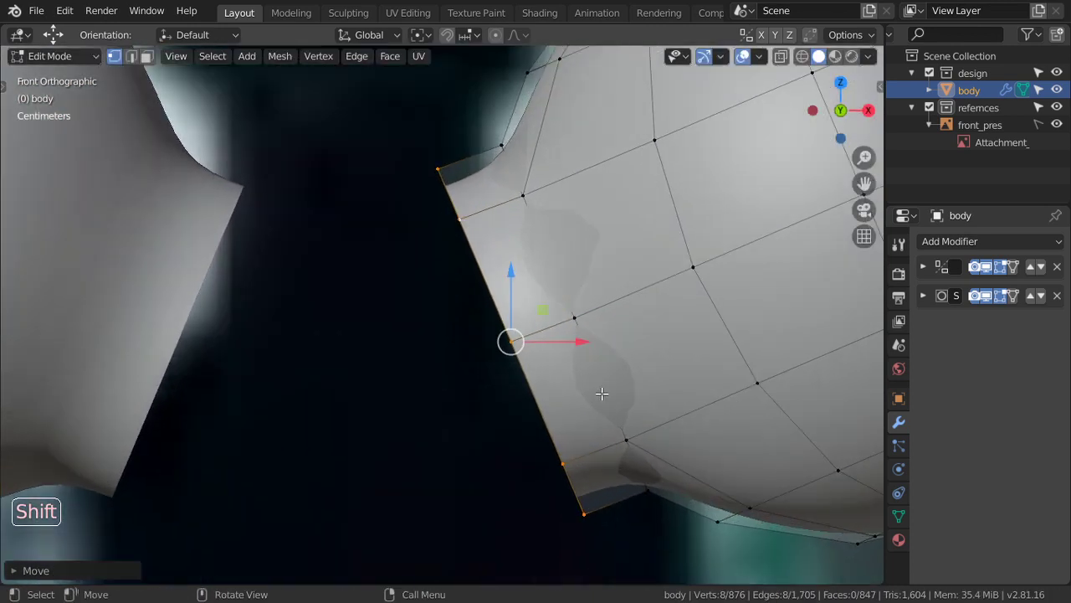
{"action": "key", "text": "f"}
{"action": "middle_click_drag", "start_coordinate": [602, 394], "coordinate": [626, 253]}
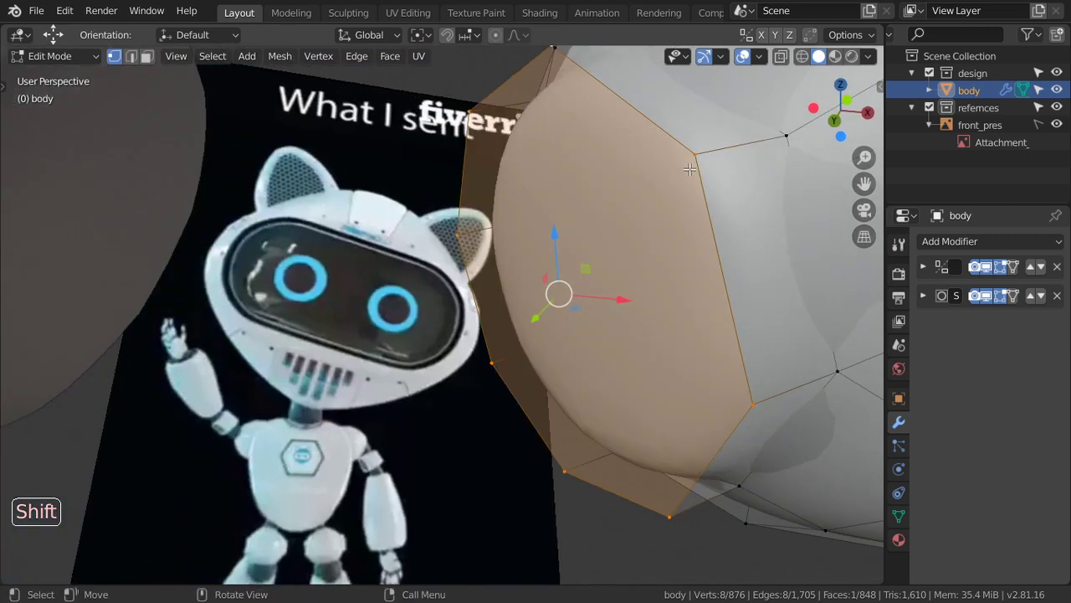
Join two pairs of opposite cap vertices with edges across the end cap
{"action": "scroll", "coordinate": [690, 169], "scroll_direction": "down", "scroll_amount": 2}
{"action": "left_click", "coordinate": [611, 358]}
{"action": "left_click", "coordinate": [456, 260], "text": "shift"}
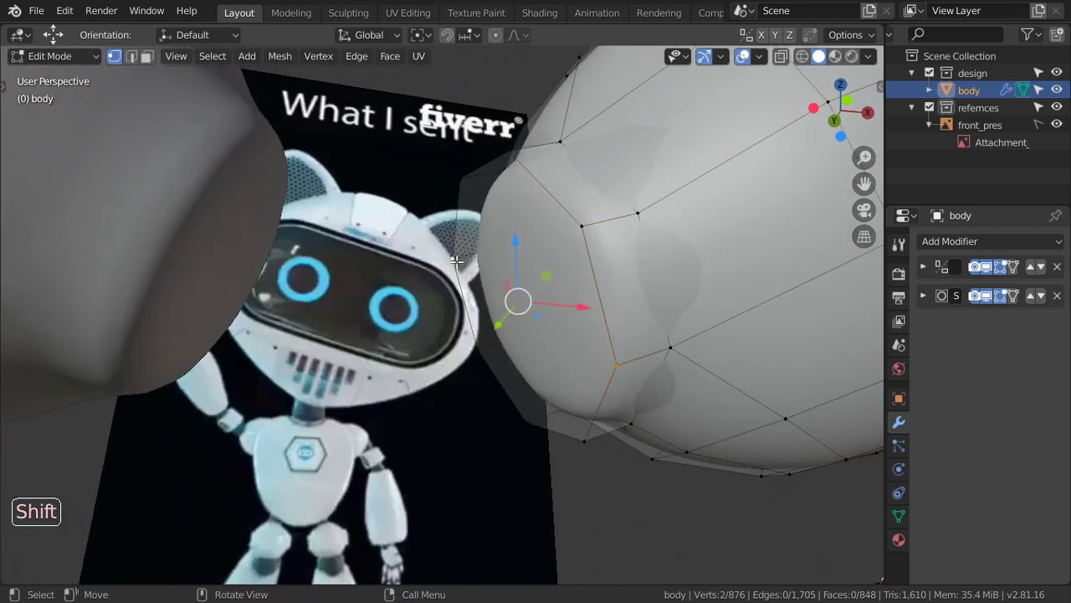
{"action": "key", "text": "f"}
{"action": "left_click", "coordinate": [507, 152]}
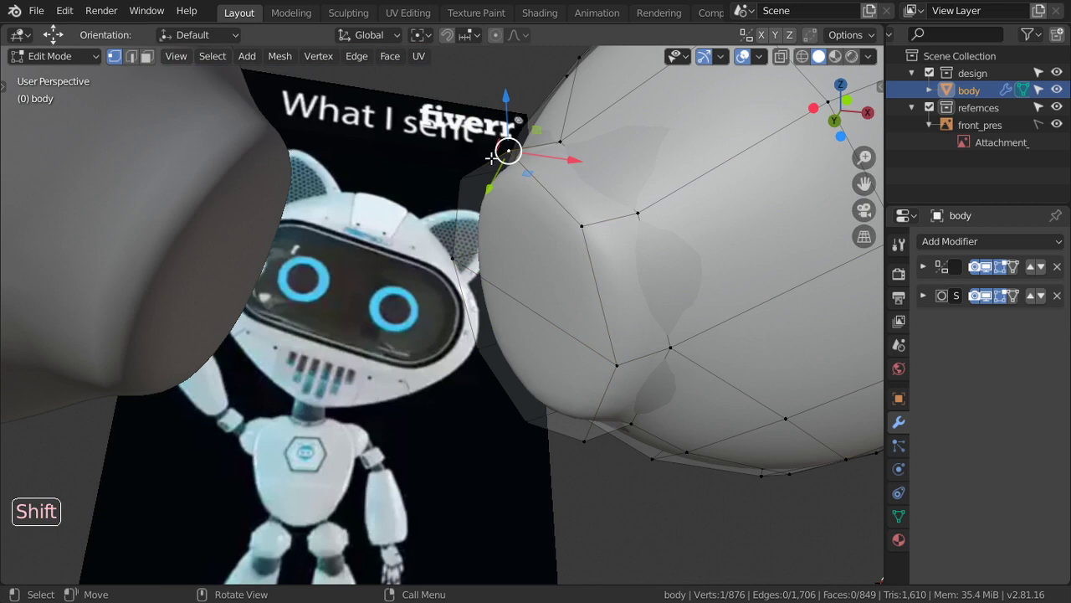
{"action": "middle_click_drag", "start_coordinate": [507, 151], "coordinate": [540, 354]}
{"action": "left_click", "coordinate": [530, 369], "text": "shift"}
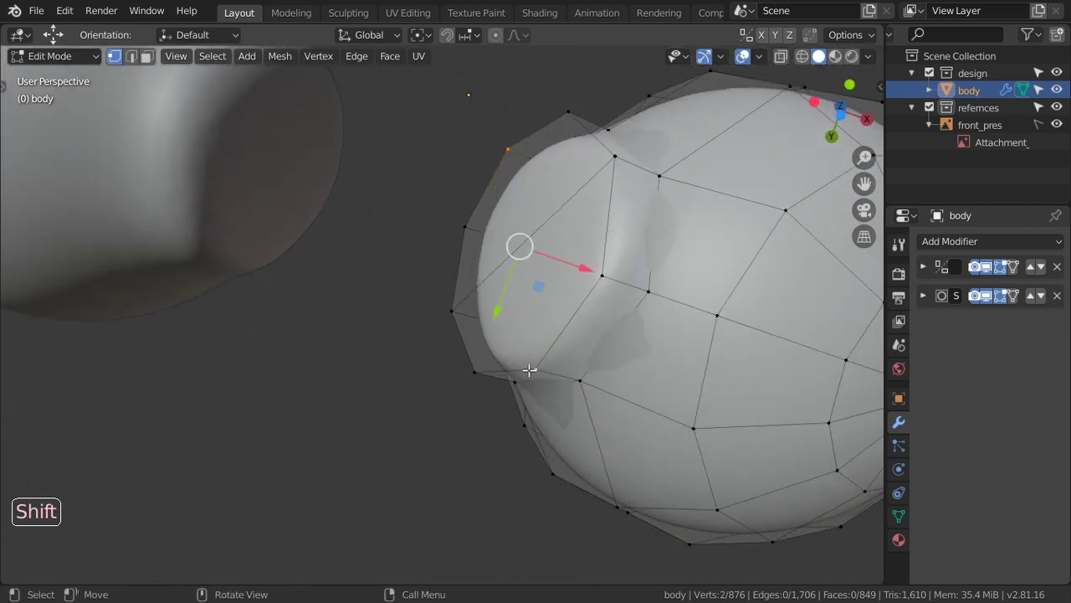
{"action": "key", "text": "j"}
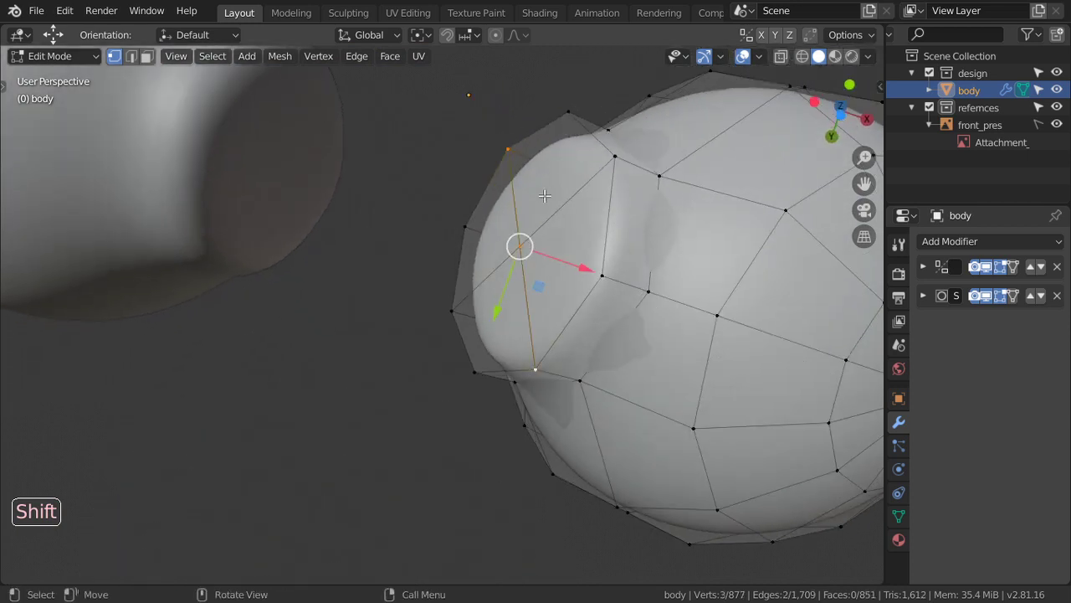
Start a loop cut on the tube, cancel it, and reorient to a perspective view
{"action": "scroll", "coordinate": [545, 195], "scroll_direction": "down", "scroll_amount": 3}
{"action": "middle_click_drag", "start_coordinate": [545, 195], "coordinate": [577, 368]}
{"action": "scroll", "coordinate": [578, 368], "scroll_direction": "up", "scroll_amount": 3}
{"action": "key", "text": "ctrl+r"}
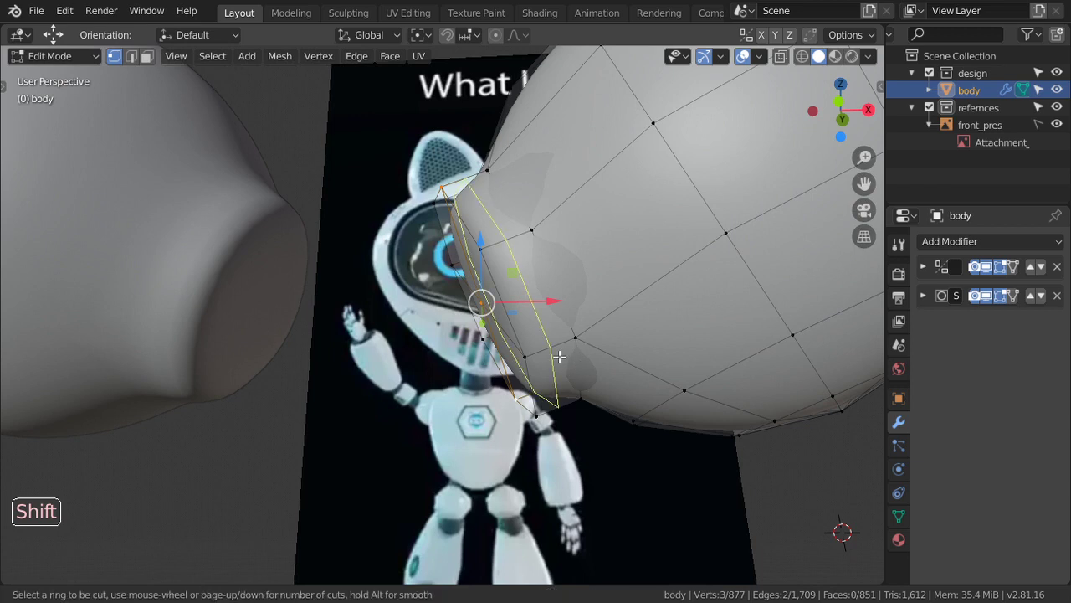
{"action": "key", "text": "Escape"}
{"action": "key", "text": "KP_7"}
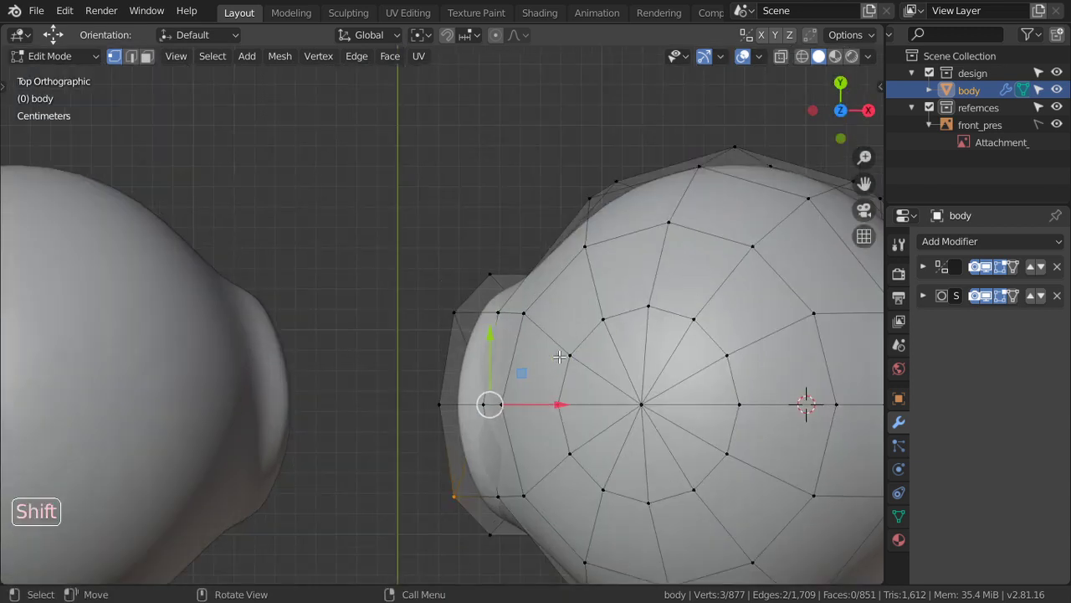
{"action": "mouse_move", "coordinate": [559, 356]}
{"action": "middle_mouse_down"}
{"action": "mouse_move", "coordinate": [540, 220]}
{"action": "mouse_move", "coordinate": [515, 296]}
{"action": "middle_mouse_up"}
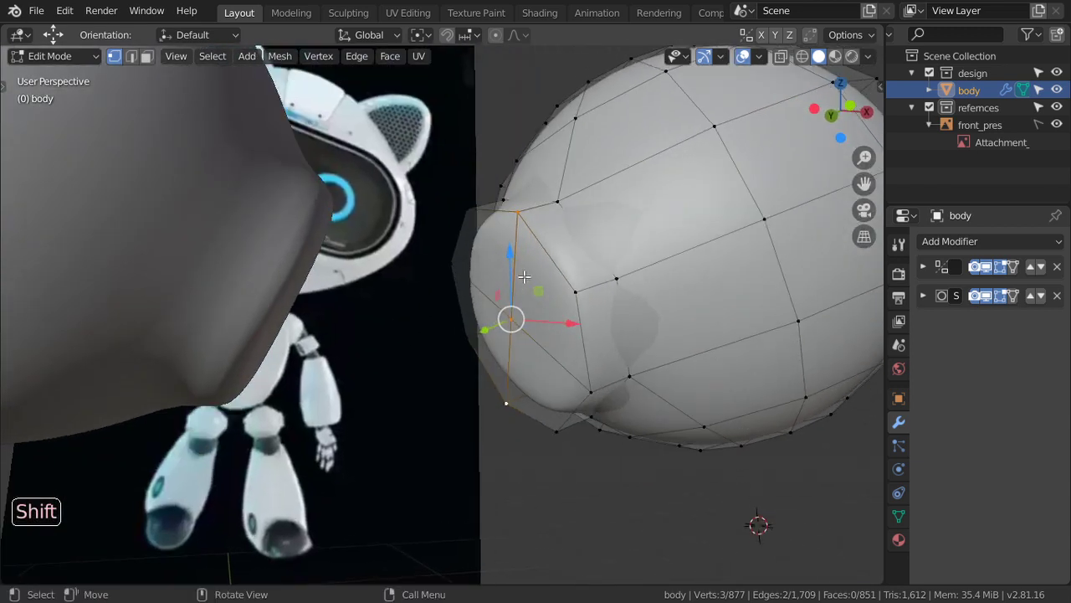
Select the whole rim loop and move it slightly in front view
{"action": "left_click", "coordinate": [511, 319]}
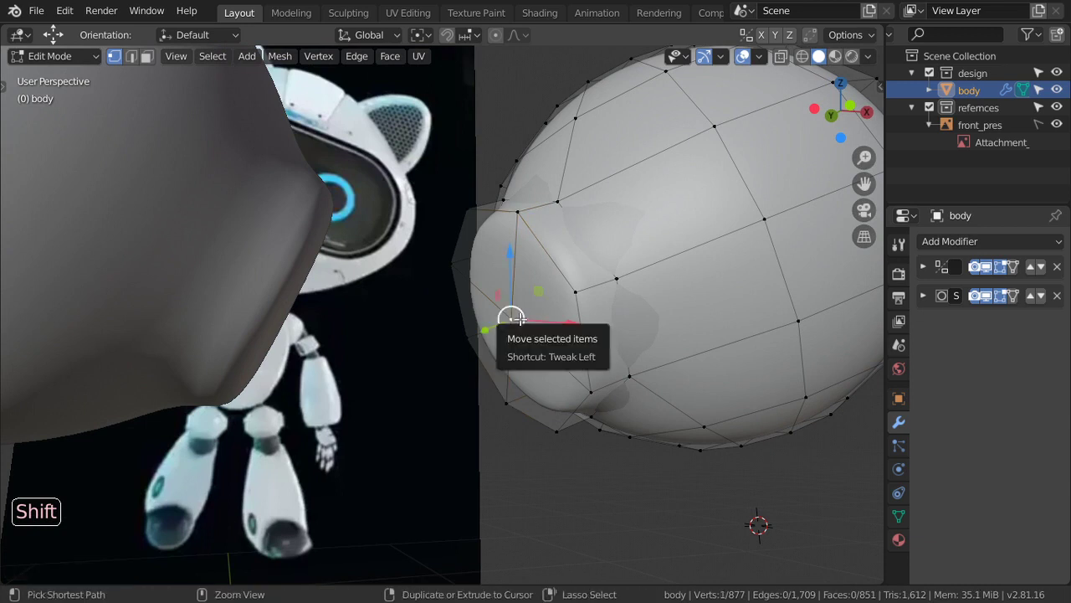
{"action": "key", "text": "ctrl+KP_Add"}
{"action": "key", "text": "KP_1"}
{"action": "scroll", "coordinate": [518, 318], "scroll_direction": "up", "scroll_amount": 1}
{"action": "scroll", "coordinate": [523, 309], "scroll_direction": "up", "scroll_amount": 2}
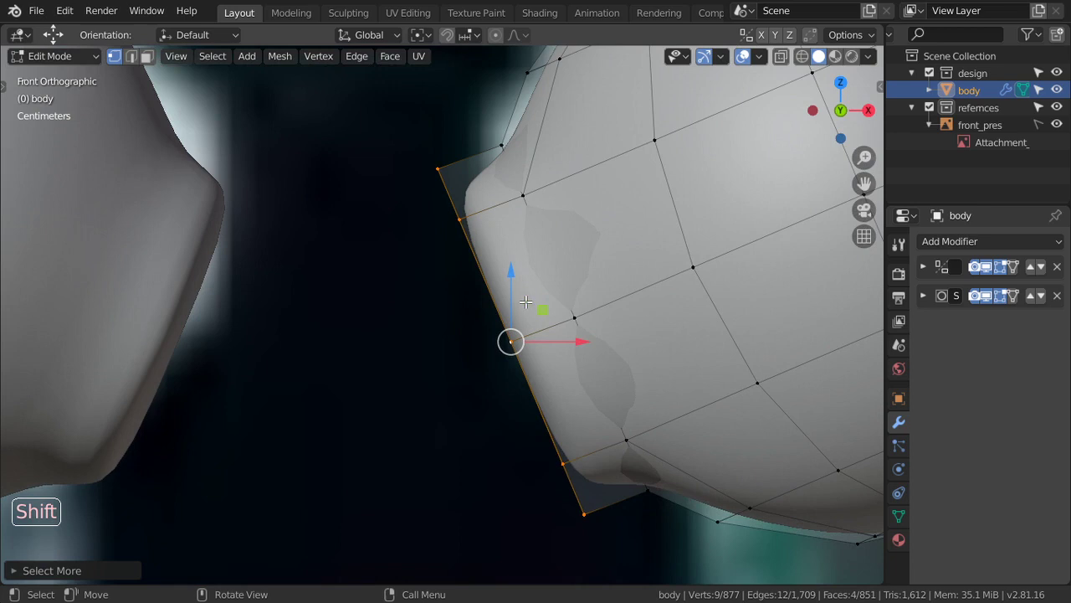
{"action": "scroll", "coordinate": [548, 324], "scroll_direction": "up", "scroll_amount": 2}
{"action": "key", "text": "g"}
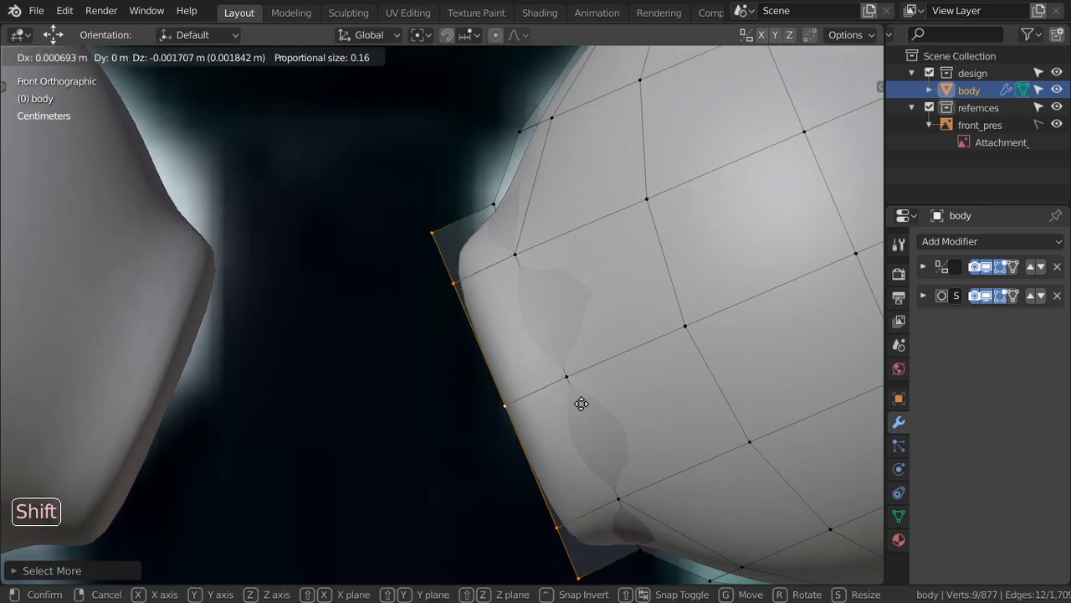
{"action": "left_click", "coordinate": [582, 403]}
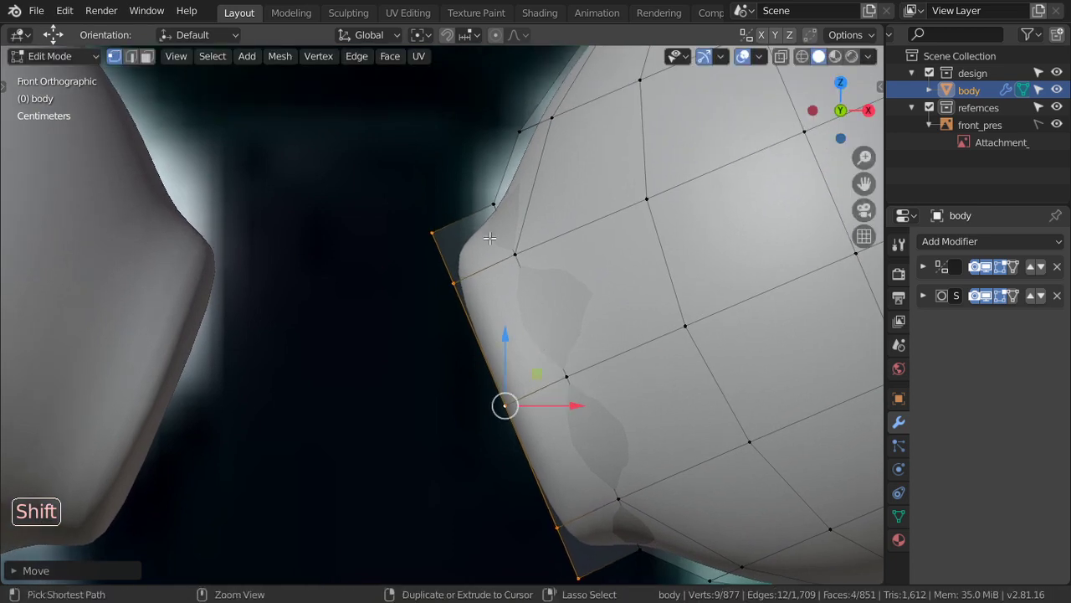
Add a loop cut slid close to the tube rim, then place a second loop cut
{"action": "key", "text": "ctrl+r"}
{"action": "left_click", "coordinate": [490, 203]}
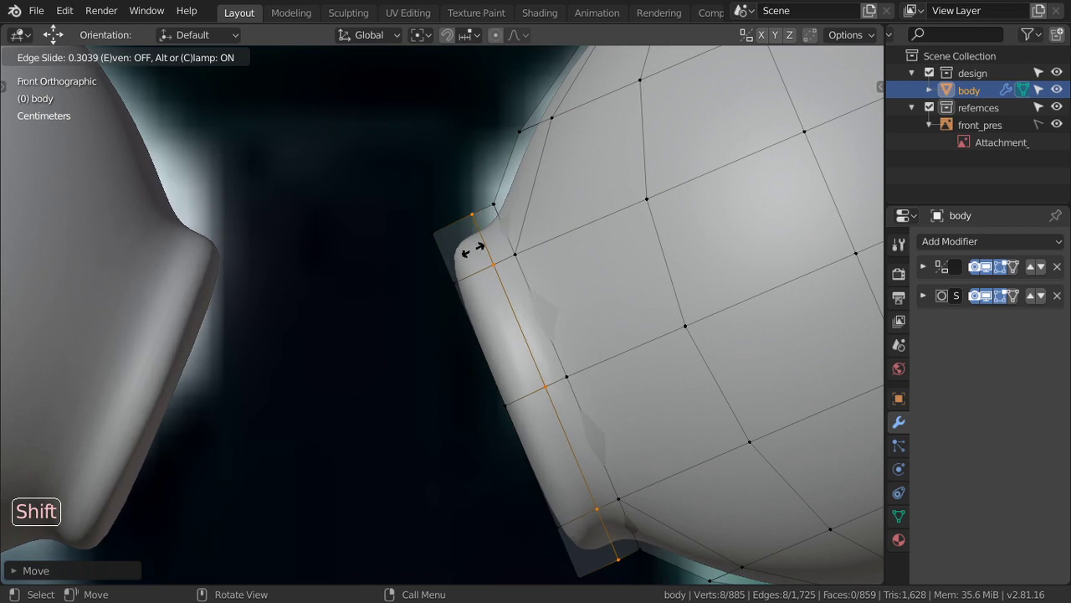
{"action": "left_click", "coordinate": [561, 221]}
{"action": "key", "text": "g"}
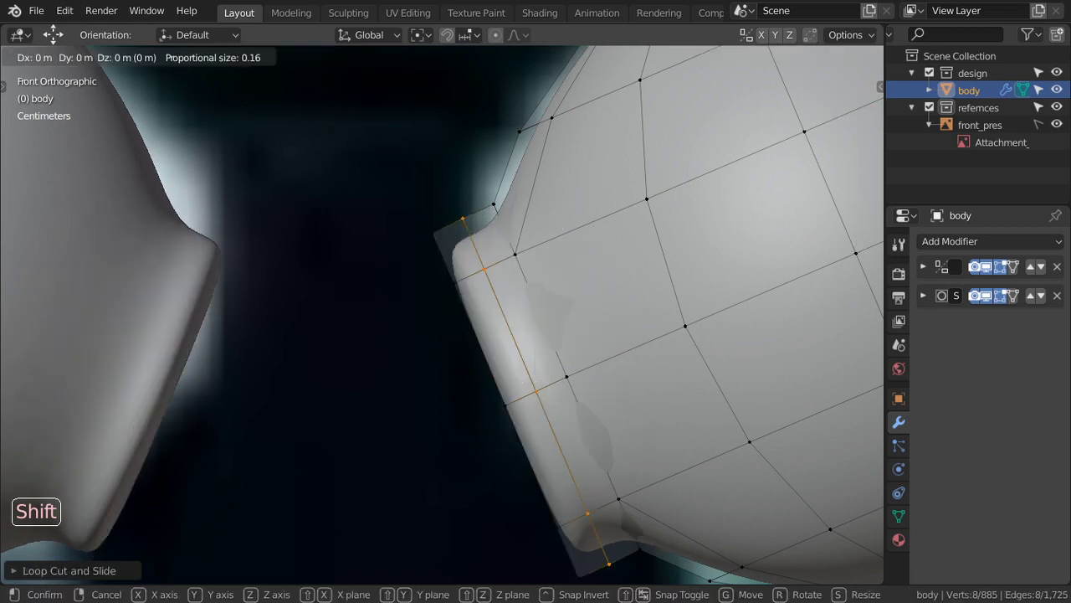
{"action": "key", "text": "g"}
{"action": "left_click", "coordinate": [540, 282]}
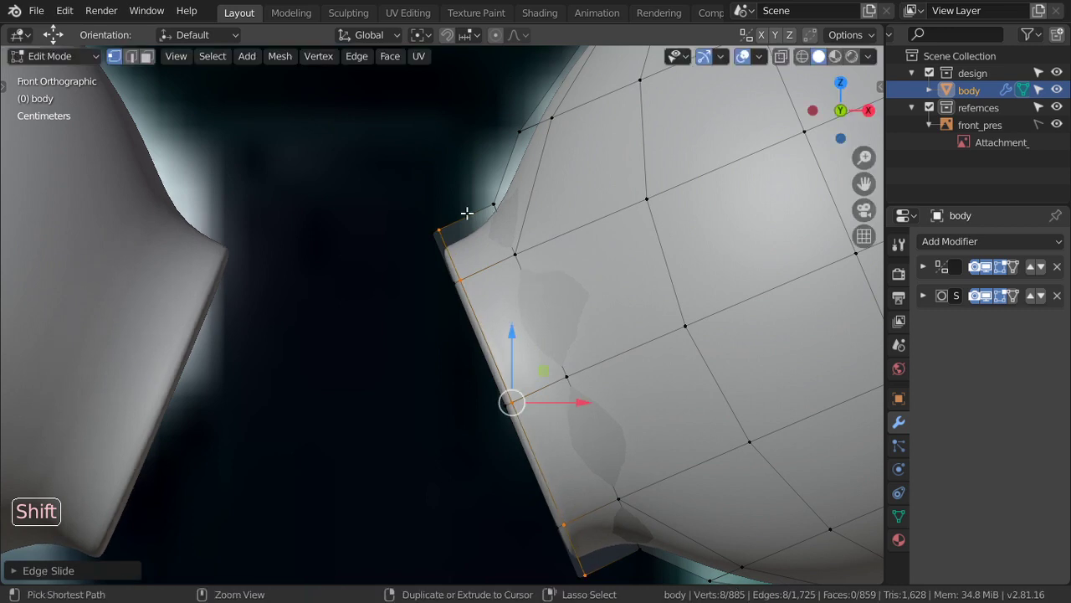
{"action": "key", "text": "ctrl+r"}
{"action": "left_click", "coordinate": [490, 223]}
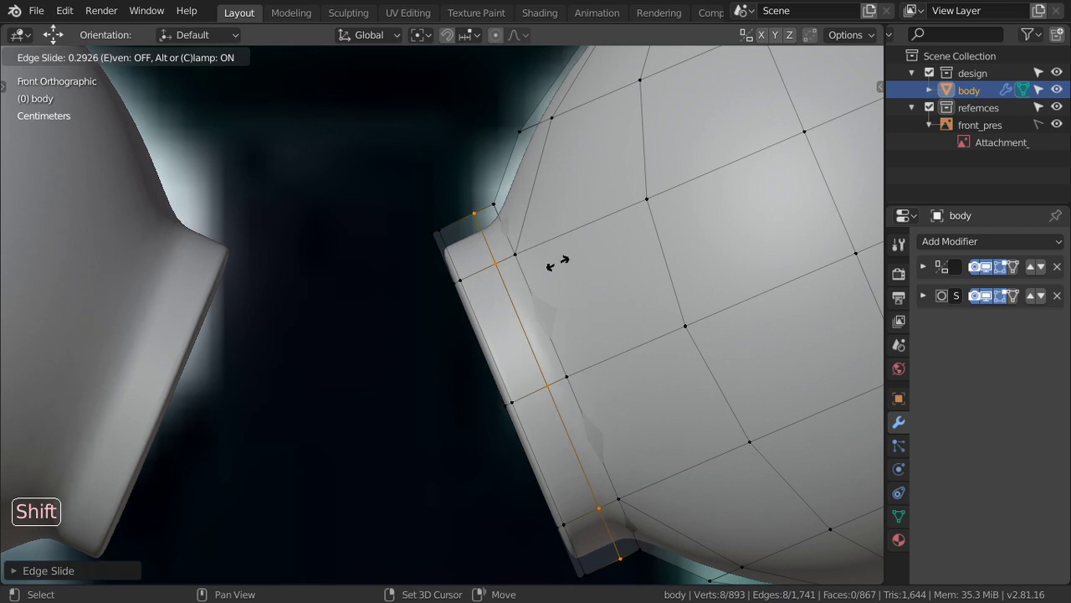
Confirm the second loop's position and check the whole model before re-entering edit mode
{"action": "left_click", "coordinate": [614, 244]}
{"action": "scroll", "coordinate": [586, 334], "scroll_direction": "down", "scroll_amount": 5}
{"action": "key", "text": "Tab"}
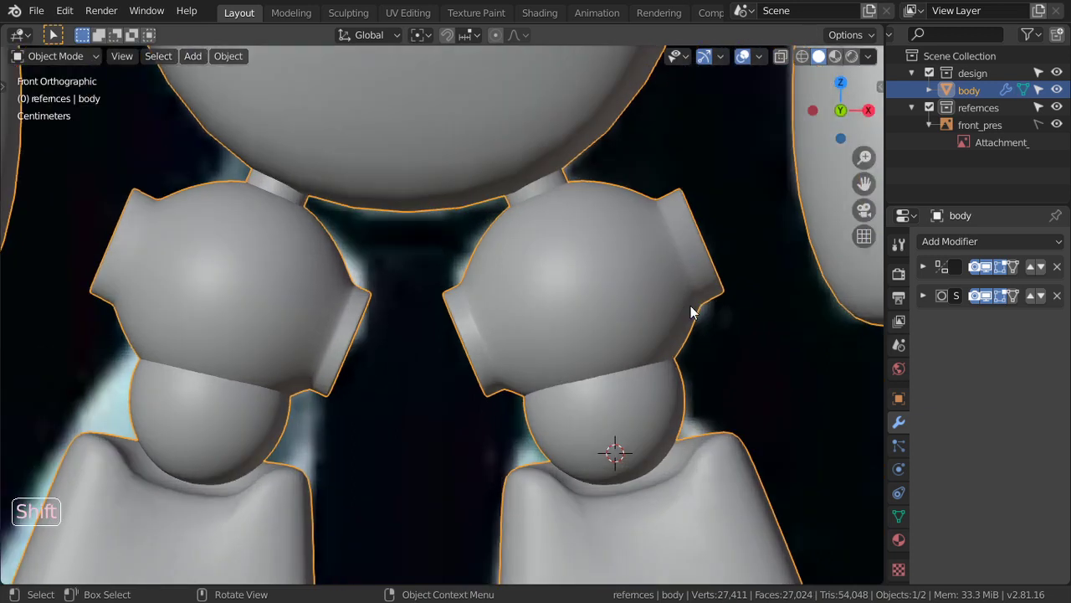
{"action": "scroll", "coordinate": [566, 356], "scroll_direction": "up", "scroll_amount": 2}
{"action": "scroll", "coordinate": [609, 299], "scroll_direction": "up", "scroll_amount": 3}
{"action": "key", "text": "Tab"}
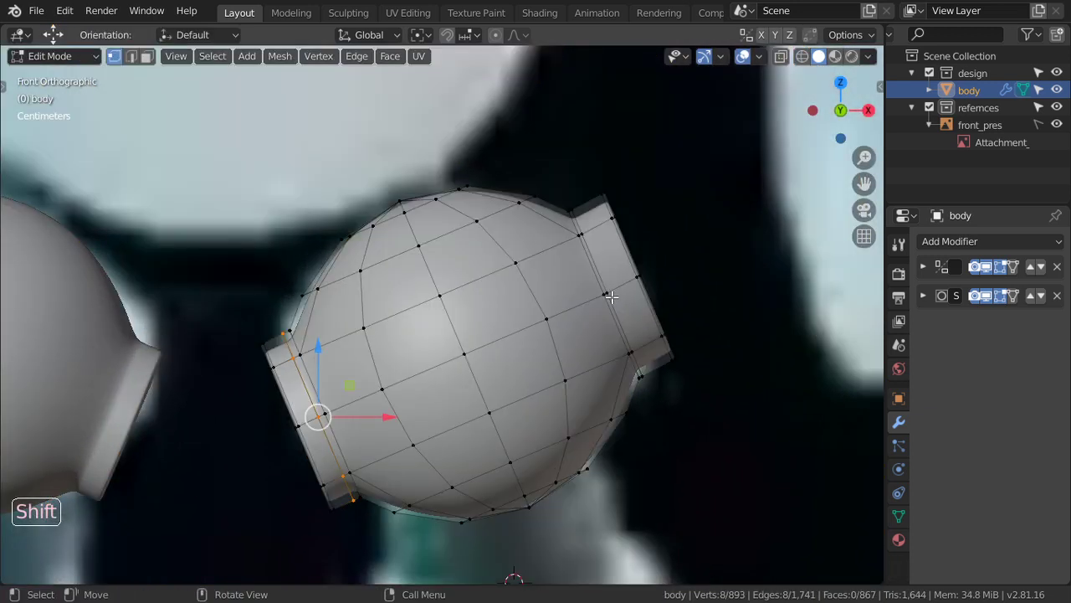
{"action": "mouse_move", "coordinate": [721, 334]}
{"action": "middle_mouse_down"}
{"action": "mouse_move", "coordinate": [653, 363]}
{"action": "mouse_move", "coordinate": [574, 343]}
{"action": "middle_mouse_up"}
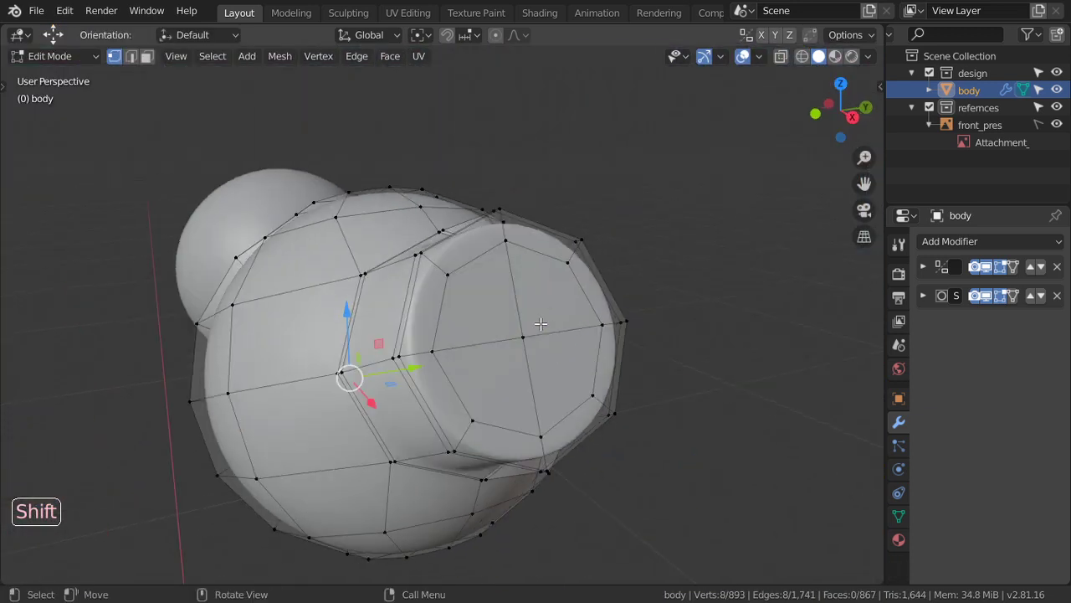
Grow the selection around the stub's end cap twice and slide it along Y
{"action": "key", "text": "ctrl+KP_Add"}
{"action": "key", "text": "ctrl+KP_Add"}
{"action": "key", "text": "KP_7"}
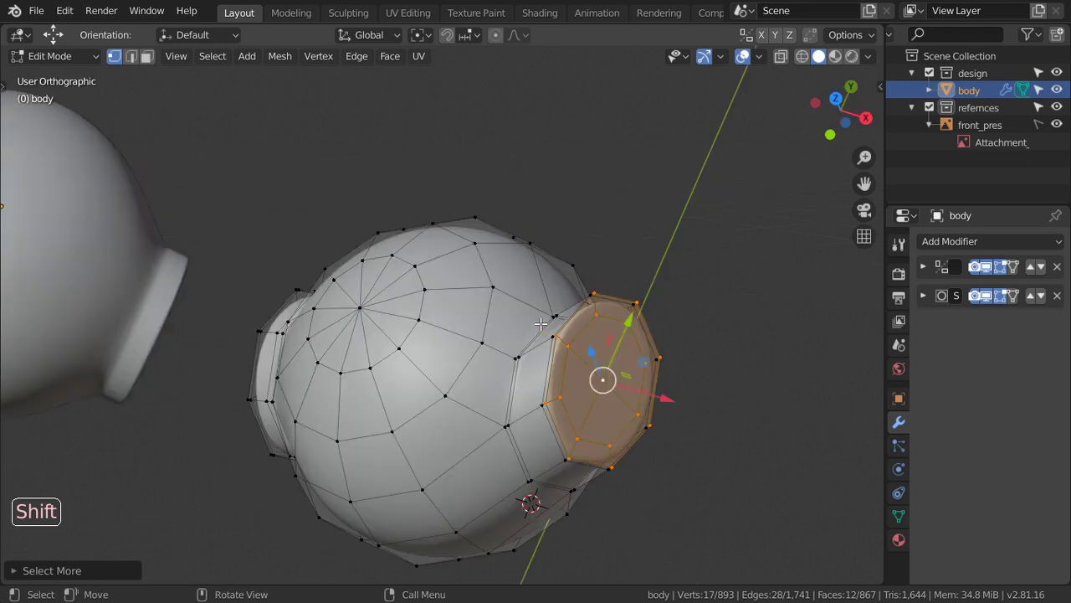
{"action": "key", "text": "ctrl+KP_Add"}
{"action": "key", "text": "ctrl+KP_Add"}
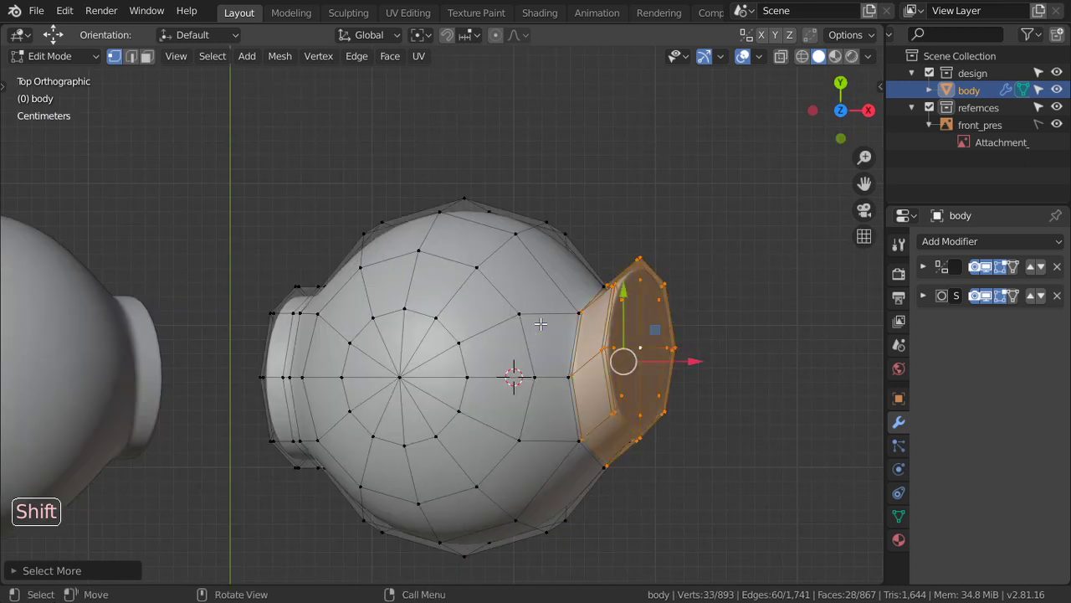
{"action": "scroll", "coordinate": [552, 335], "scroll_direction": "up", "scroll_amount": 3}
{"action": "middle_click_drag", "start_coordinate": [566, 365], "coordinate": [612, 382], "text": "shift"}
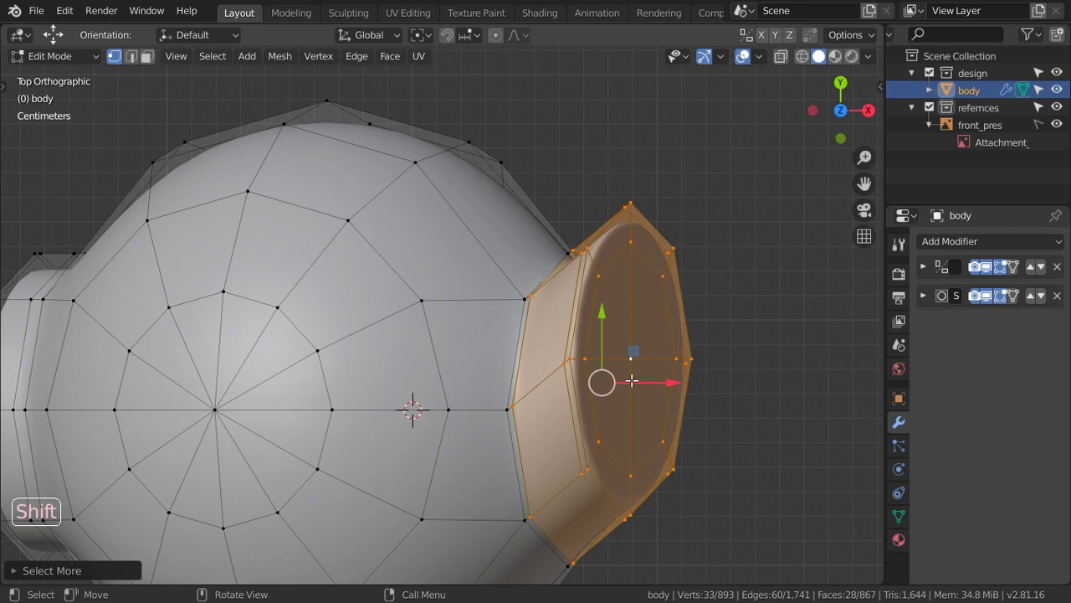
{"action": "key", "text": "g"}
{"action": "key", "text": "y"}
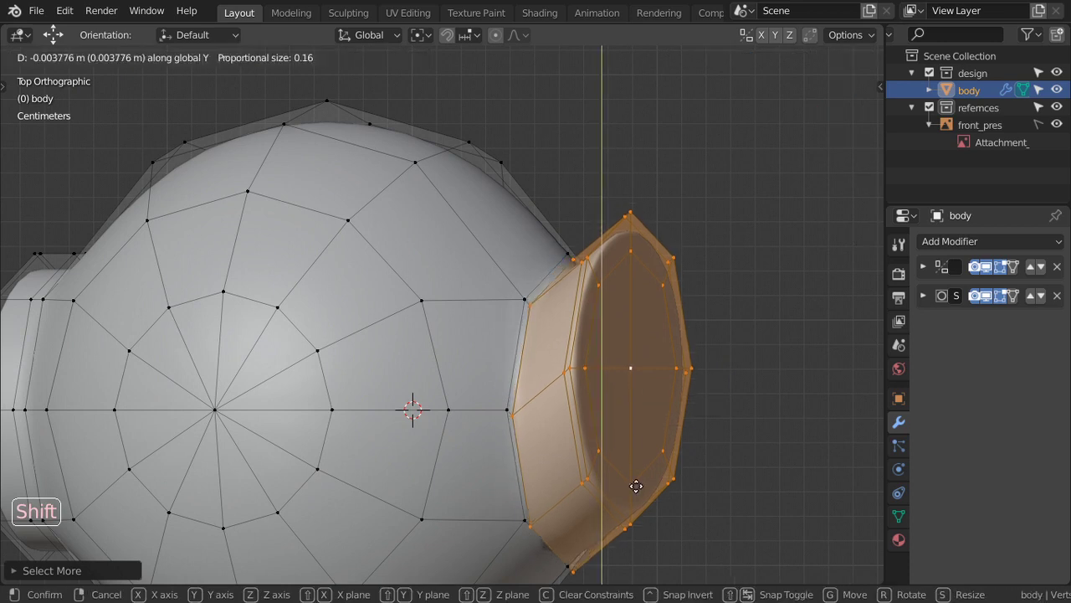
{"action": "left_click", "coordinate": [638, 498]}
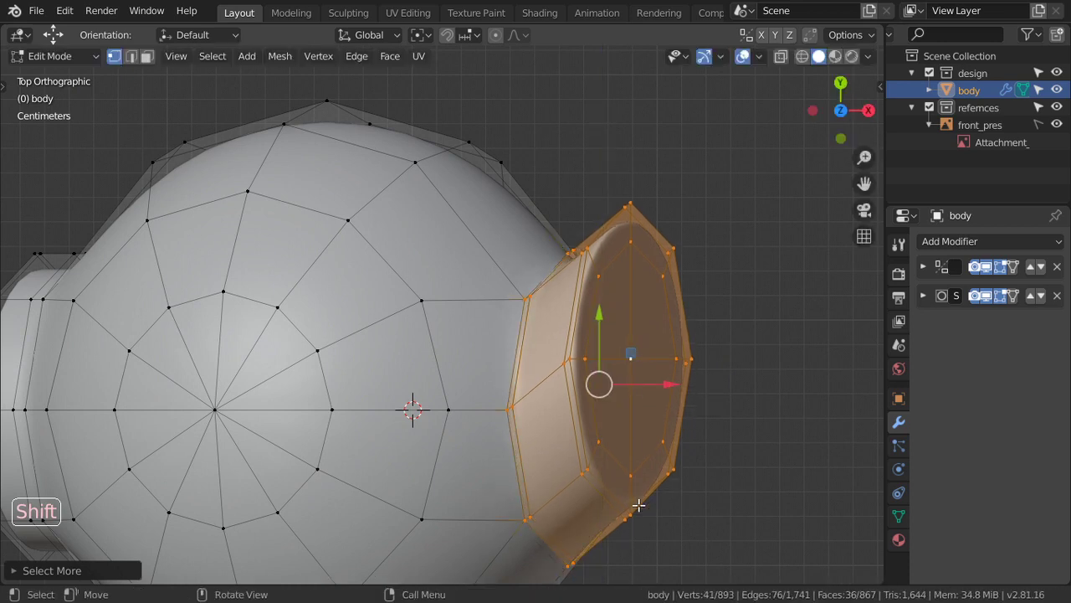
Shrink the selection to the end face, move it along Y, then view the whole robot
{"action": "key", "text": "ctrl+KP_Subtract"}
{"action": "key", "text": "g"}
{"action": "key", "text": "y"}
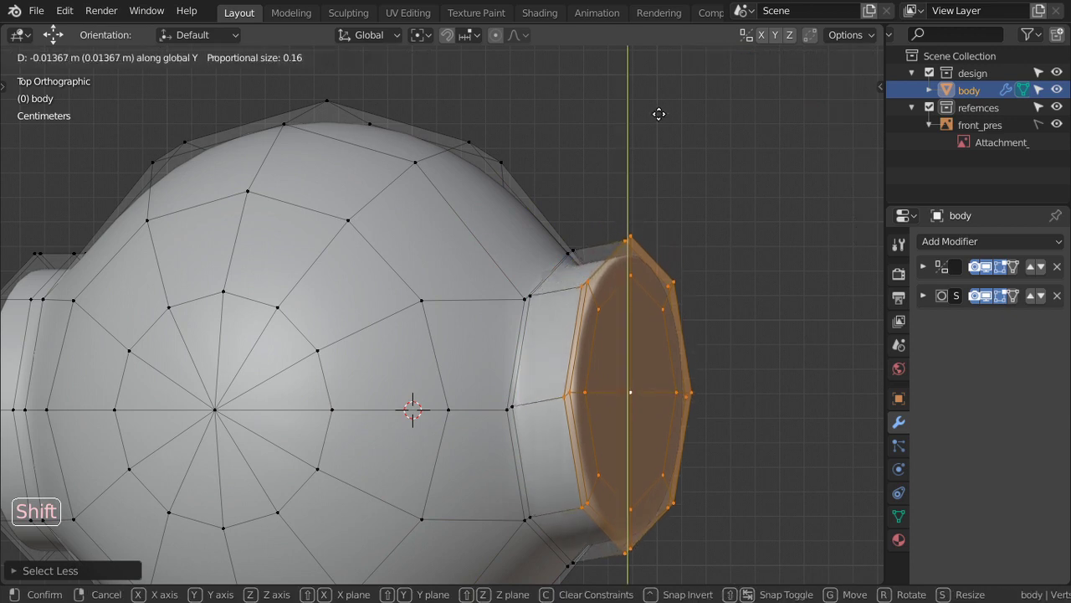
{"action": "left_click", "coordinate": [659, 170]}
{"action": "scroll", "coordinate": [663, 190], "scroll_direction": "down", "scroll_amount": 5}
{"action": "key", "text": "Tab"}
{"action": "scroll", "coordinate": [666, 196], "scroll_direction": "up", "scroll_amount": 5}
{"action": "mouse_move", "coordinate": [666, 196]}
{"action": "middle_mouse_down"}
{"action": "mouse_move", "coordinate": [607, 166]}
{"action": "mouse_move", "coordinate": [700, 198]}
{"action": "mouse_move", "coordinate": [560, 234]}
{"action": "mouse_move", "coordinate": [562, 213]}
{"action": "mouse_move", "coordinate": [575, 282]}
{"action": "middle_mouse_up"}
{"action": "scroll", "coordinate": [700, 198], "scroll_direction": "down", "scroll_amount": 5}
Frame the sphere vertices in front wireframe view, then return to object mode in solid shading
{"action": "scroll", "coordinate": [575, 282], "scroll_direction": "down", "scroll_amount": 3}
{"action": "key", "text": "Tab"}
{"action": "key", "text": "KP_1"}
{"action": "key", "text": "KP_Decimal"}
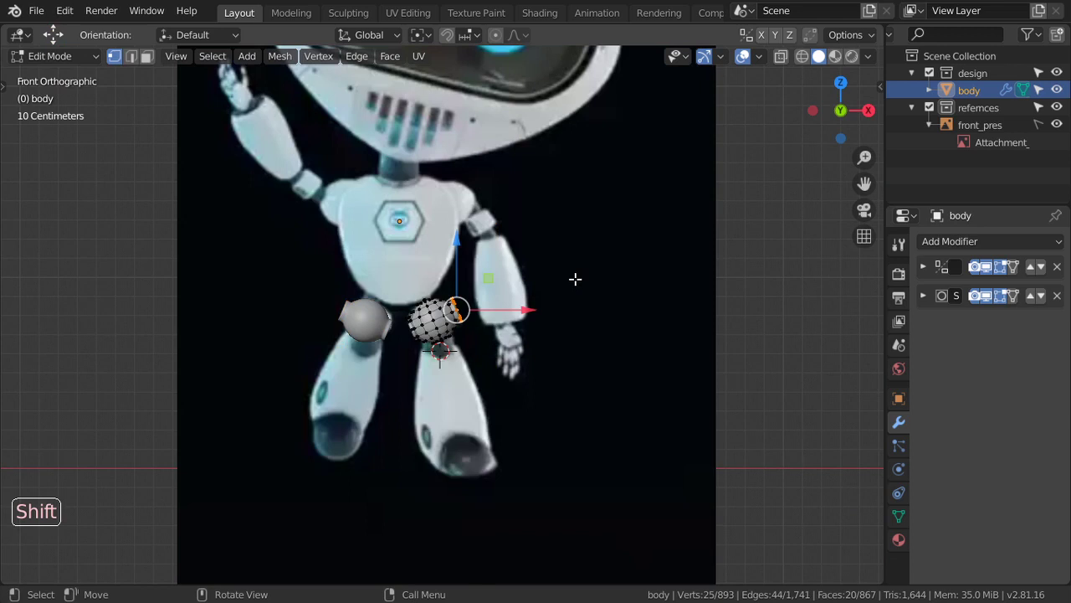
{"action": "key", "text": "shift+z"}
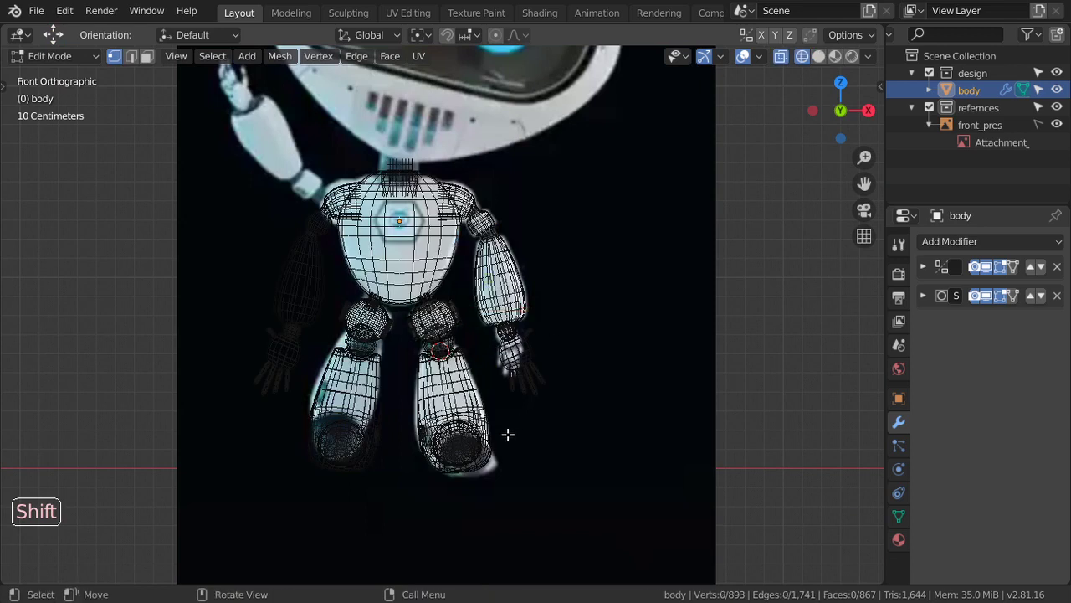
{"action": "key", "text": "Tab"}
{"action": "key", "text": "shift+z"}
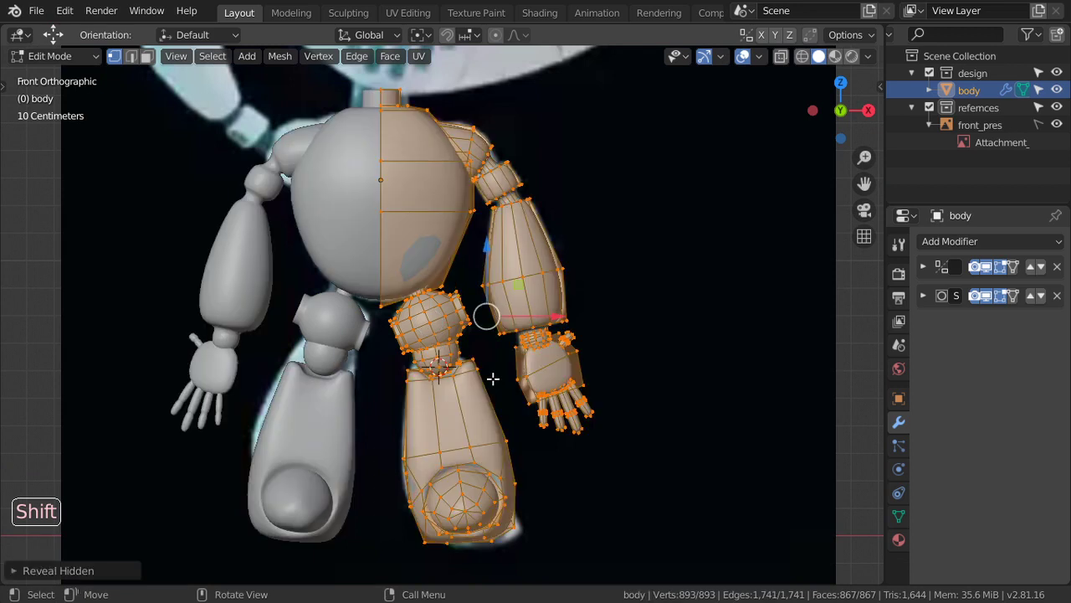
Apply Shade Flat, then Shade Smooth, to the robot body
{"action": "right_click", "coordinate": [473, 409]}
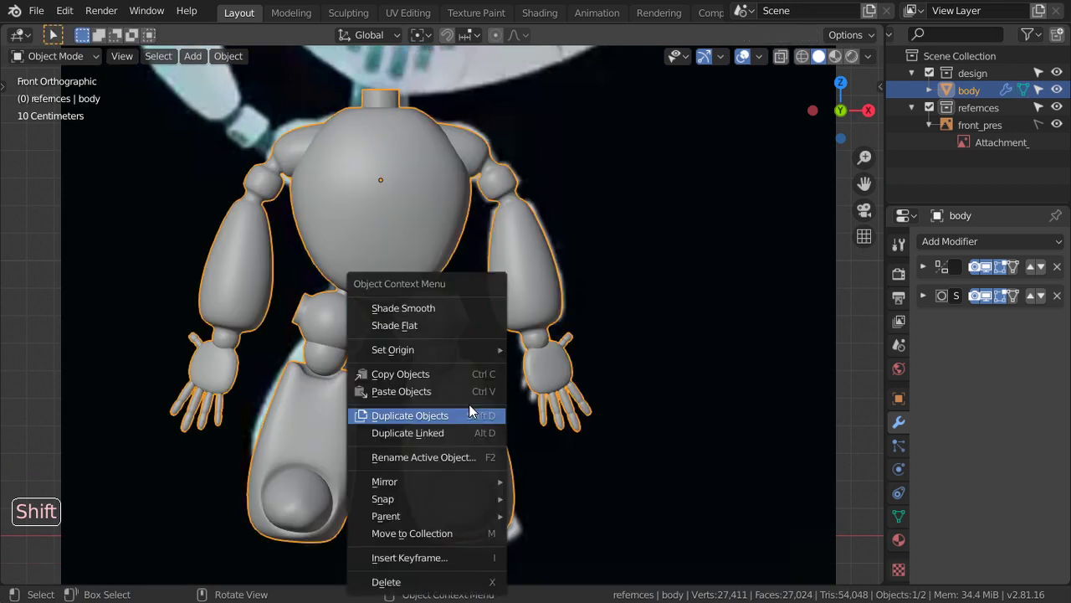
{"action": "left_click", "coordinate": [419, 325]}
{"action": "right_click", "coordinate": [398, 235]}
{"action": "left_click", "coordinate": [397, 220]}
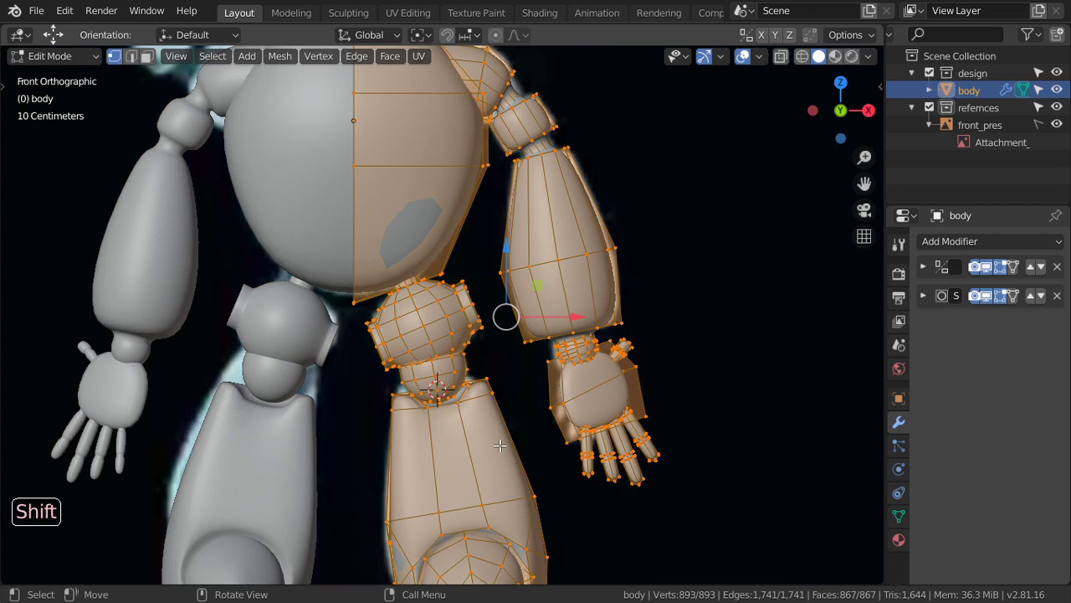
Box-select the lower part of the leg in wireframe and select its linked piece
{"action": "middle_click_drag", "start_coordinate": [500, 446], "coordinate": [518, 357], "text": "shift"}
{"action": "key", "text": "shift+z"}
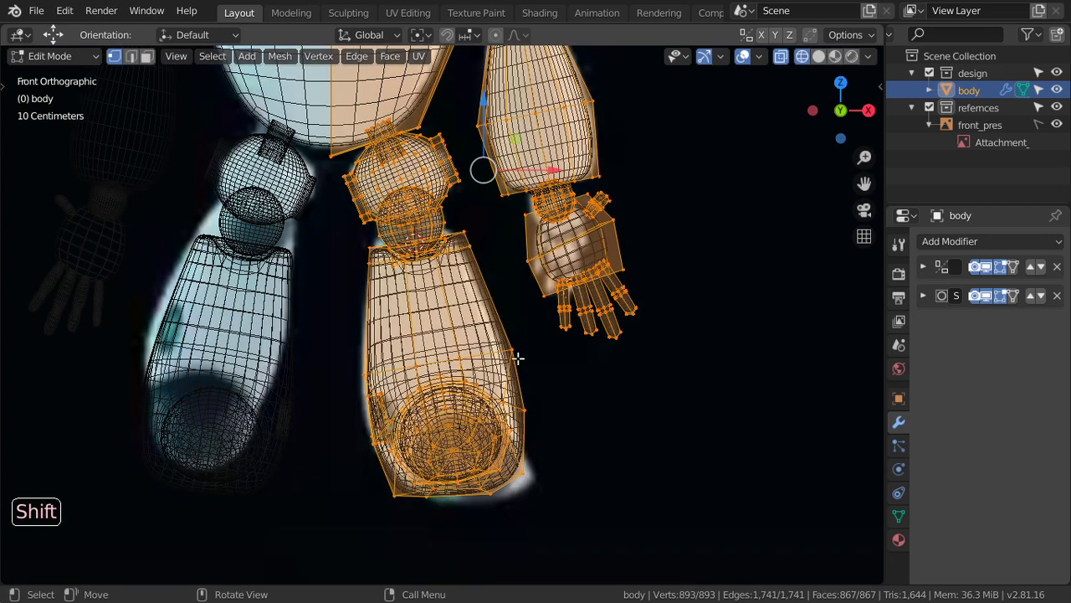
{"action": "key", "text": "alt+a"}
{"action": "key", "text": "b"}
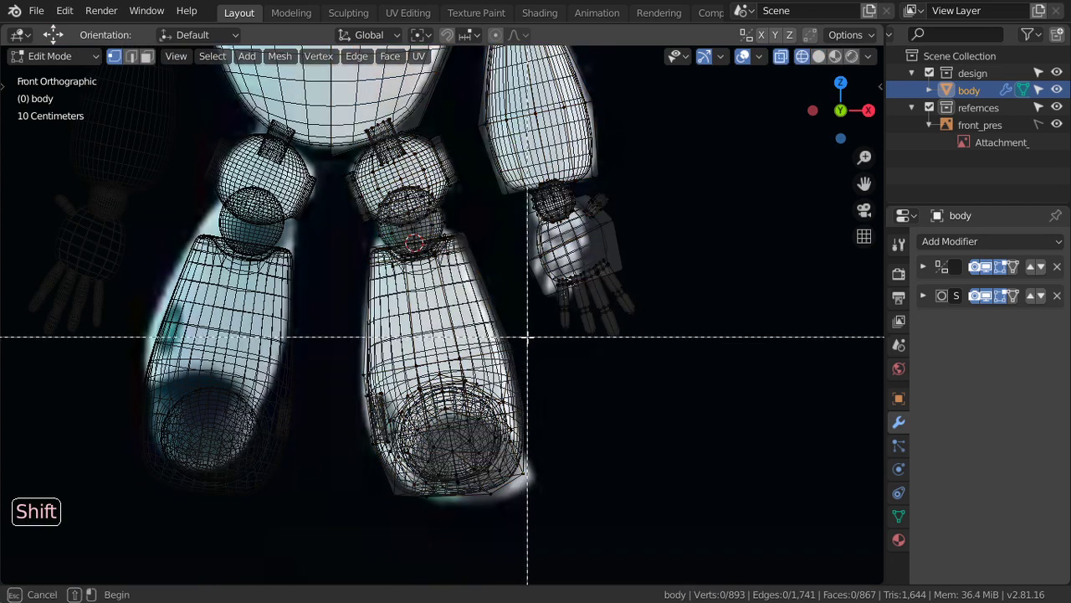
{"action": "left_click_drag", "start_coordinate": [533, 331], "coordinate": [339, 518]}
{"action": "key", "text": "shift+z"}
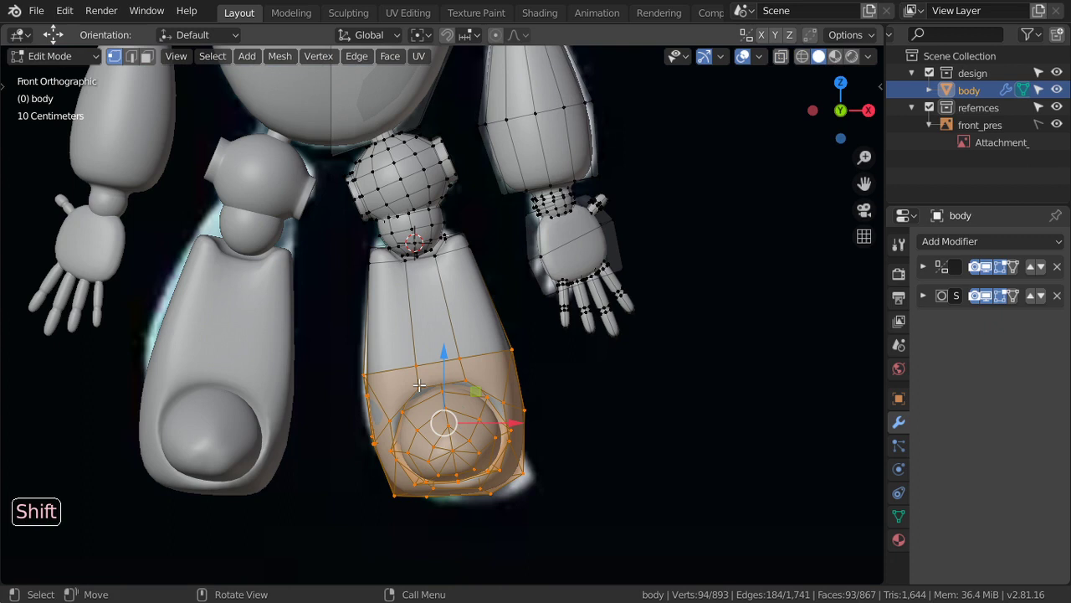
{"action": "key", "text": "alt+l"}
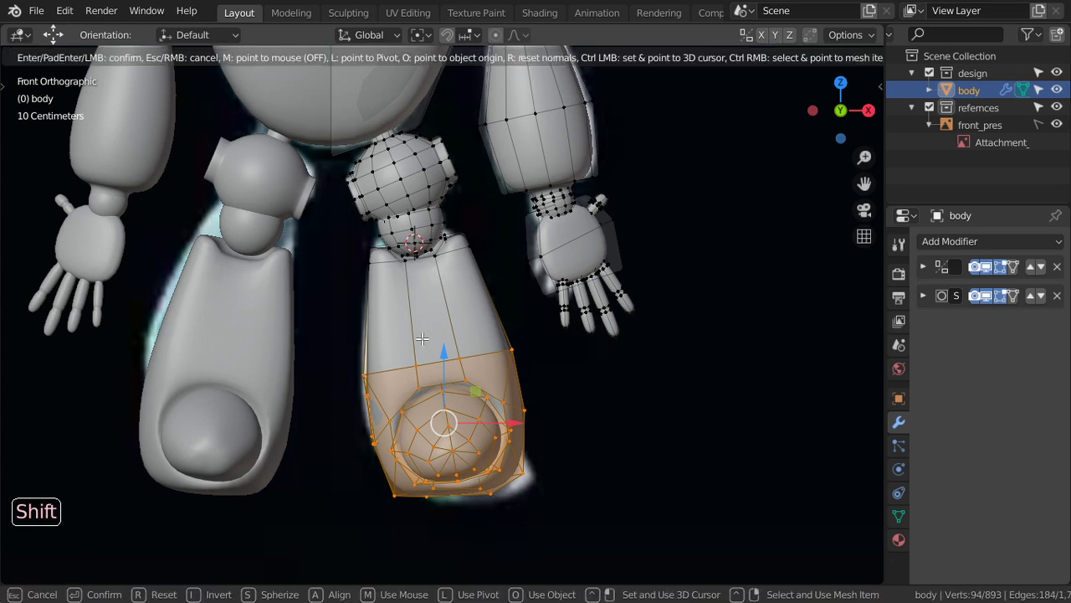
{"action": "key", "text": "Return"}
{"action": "key", "text": "ctrl+l"}
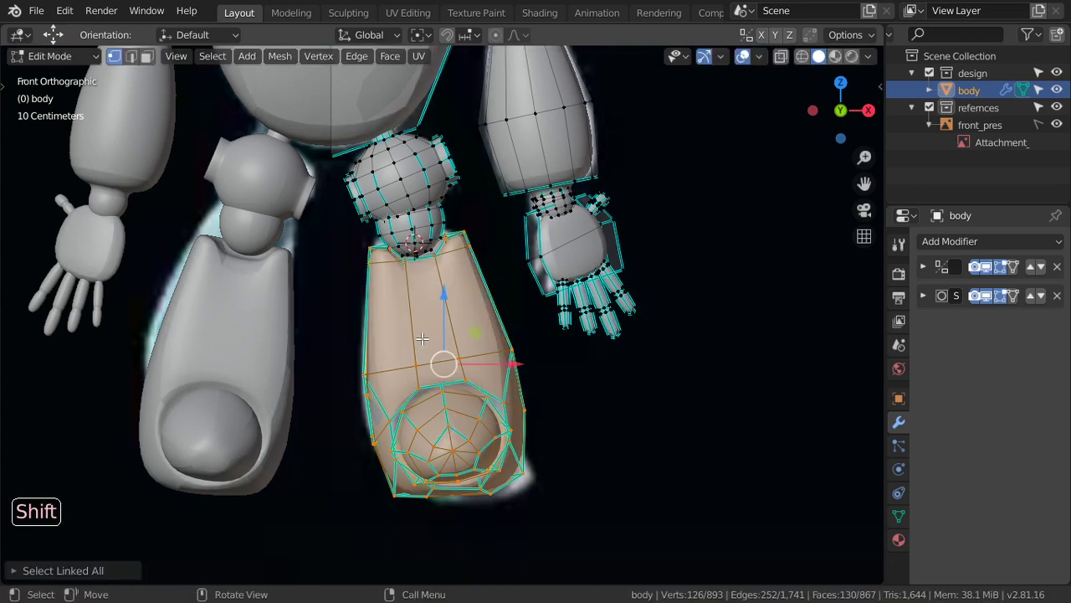
Reselect the leg's knee end, select the linked shell, and move the whole leg piece
{"action": "key", "text": "alt+a"}
{"action": "key", "text": "b"}
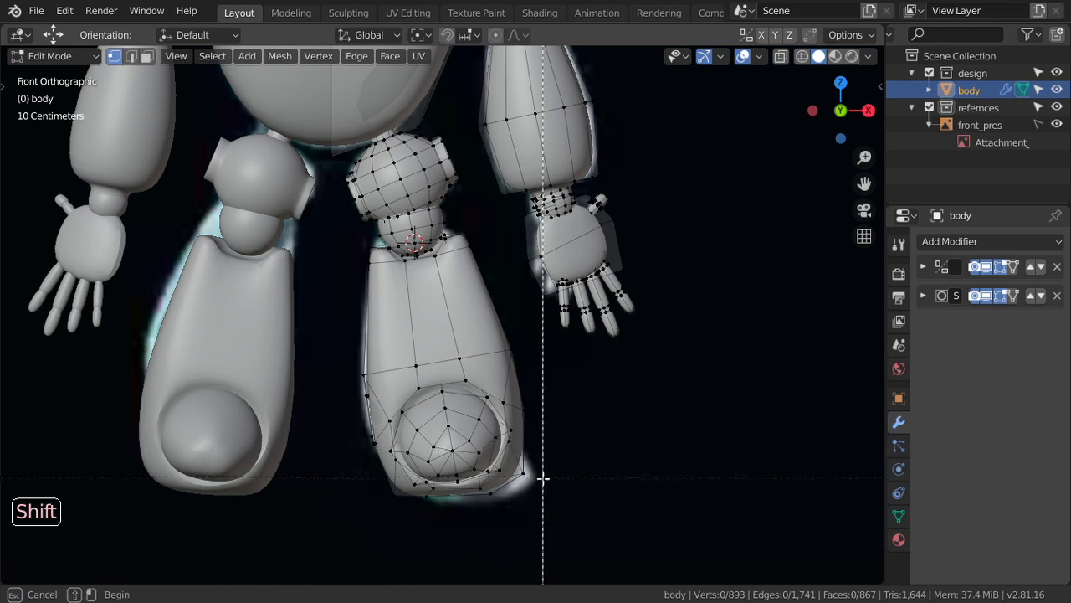
{"action": "left_click_drag", "start_coordinate": [569, 505], "coordinate": [345, 351]}
{"action": "key", "text": "ctrl+l"}
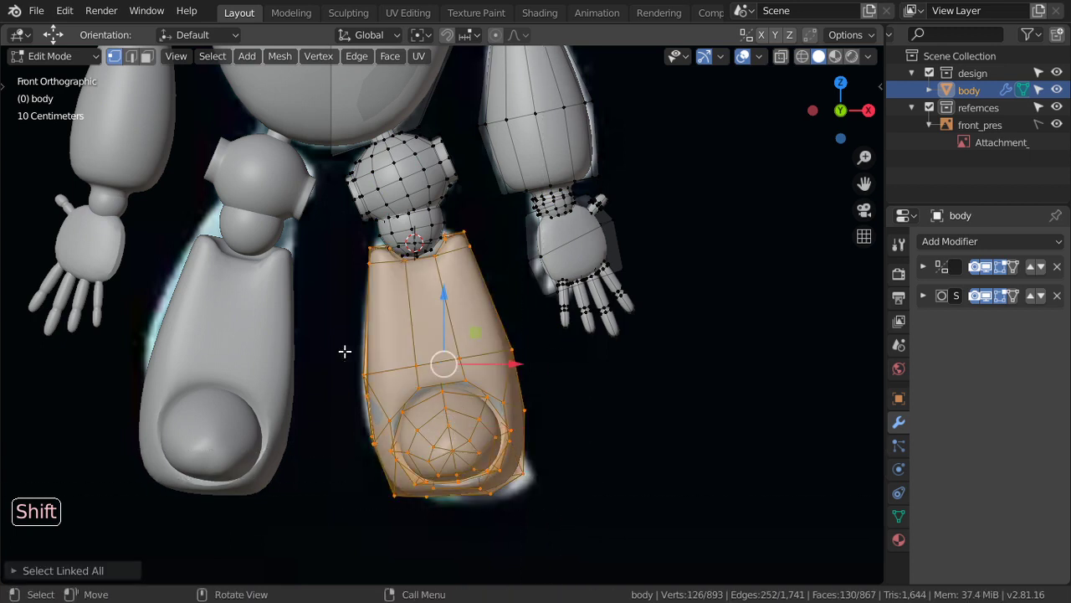
{"action": "scroll", "coordinate": [496, 345], "scroll_direction": "up", "scroll_amount": 3}
{"action": "scroll", "coordinate": [496, 345], "scroll_direction": "up", "scroll_amount": 2}
{"action": "key", "text": "g"}
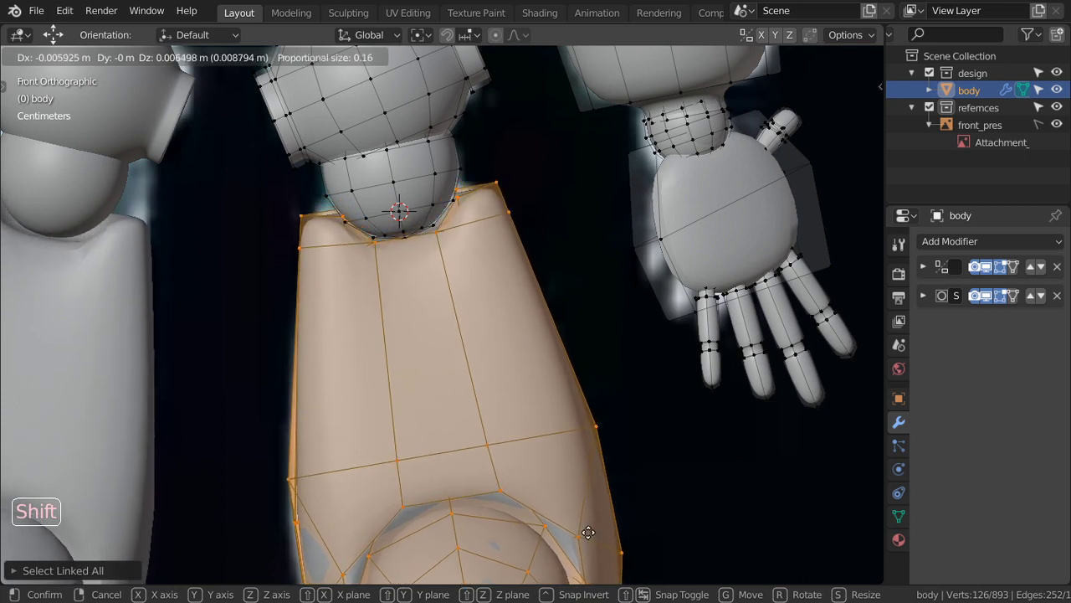
{"action": "left_click", "coordinate": [581, 485]}
{"action": "scroll", "coordinate": [581, 485], "scroll_direction": "down", "scroll_amount": 4}
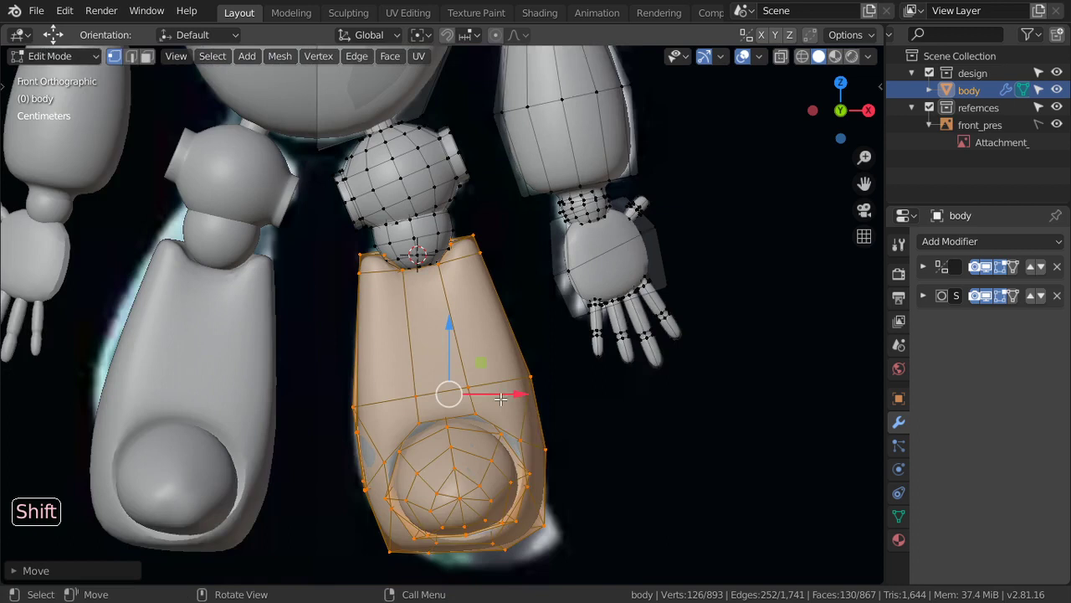
Box-select the leg's bottom section and lower it
{"action": "middle_click_drag", "start_coordinate": [556, 435], "coordinate": [556, 360], "text": "shift"}
{"action": "key", "text": "shift+z"}
{"action": "key", "text": "alt+a"}
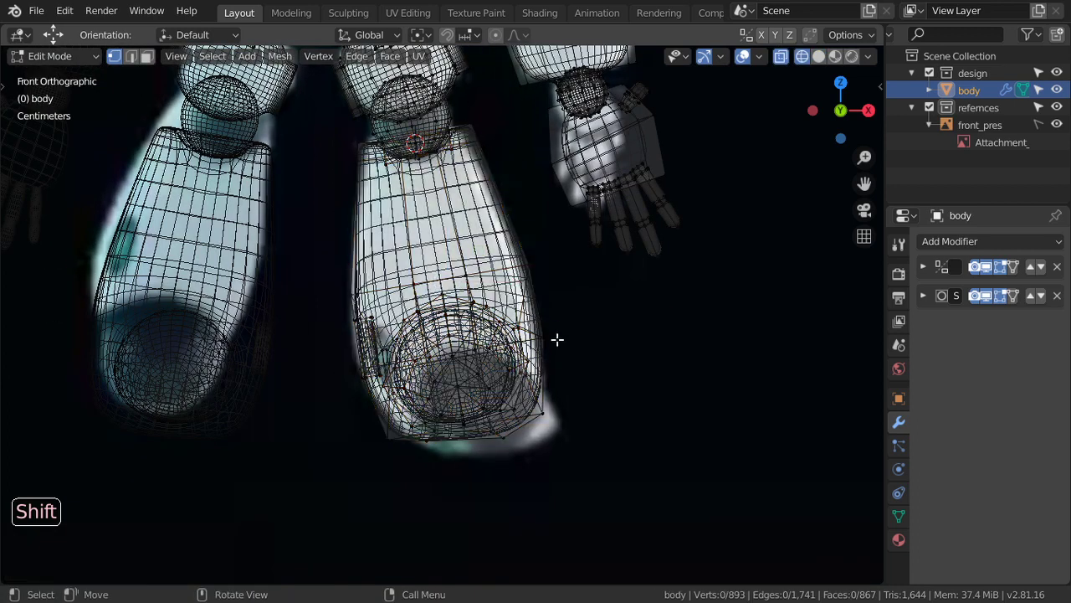
{"action": "key", "text": "b"}
{"action": "mouse_move", "coordinate": [566, 251]}
{"action": "left_mouse_down"}
{"action": "mouse_move", "coordinate": [531, 359]}
{"action": "mouse_move", "coordinate": [334, 502]}
{"action": "left_mouse_up"}
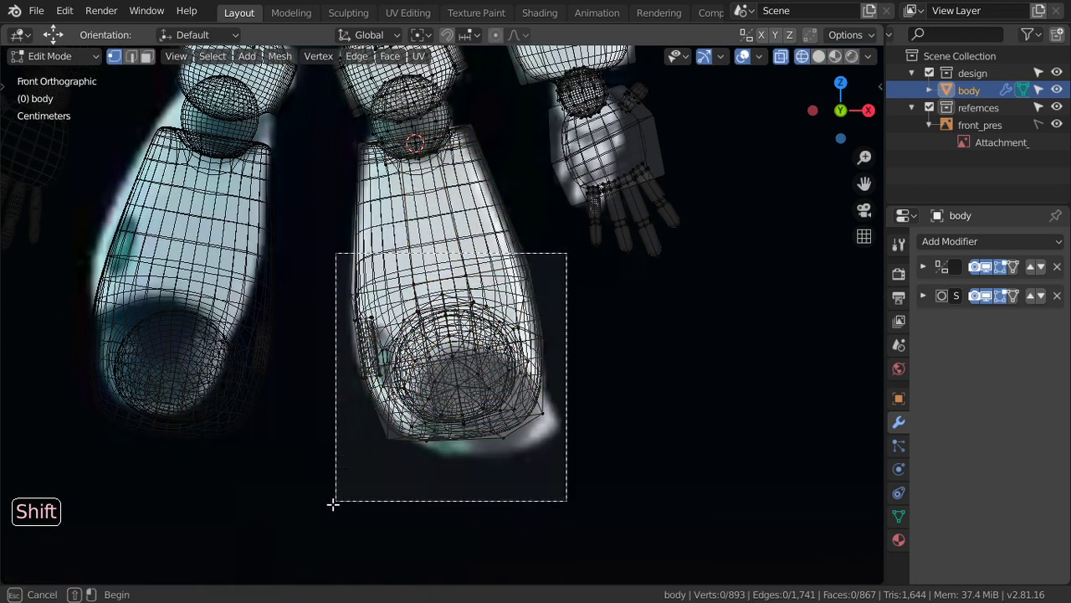
{"action": "key", "text": "shift+z"}
{"action": "key", "text": "shift+z"}
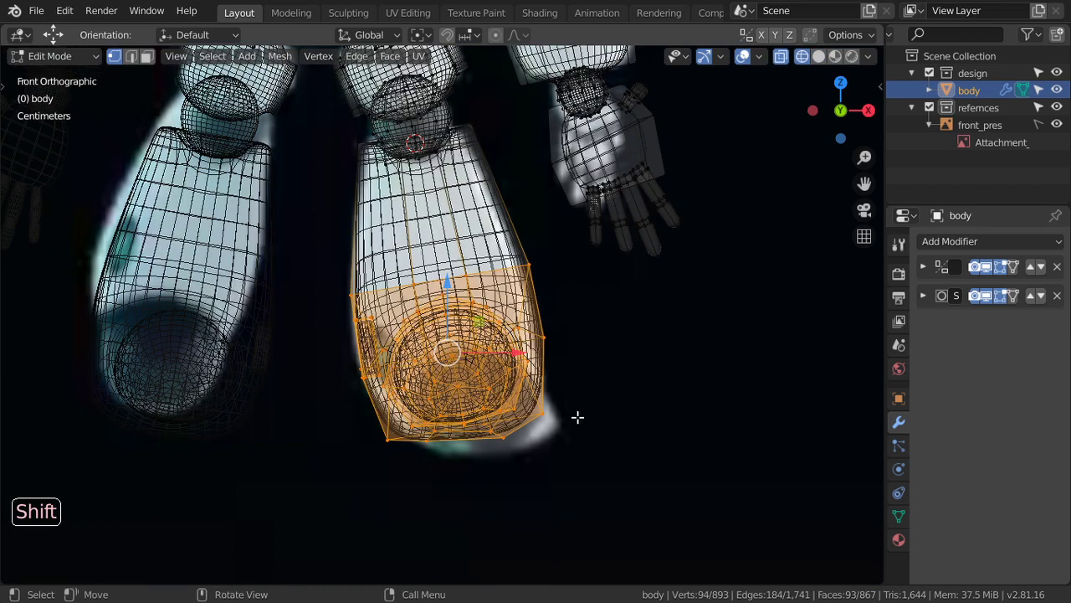
{"action": "key", "text": "g"}
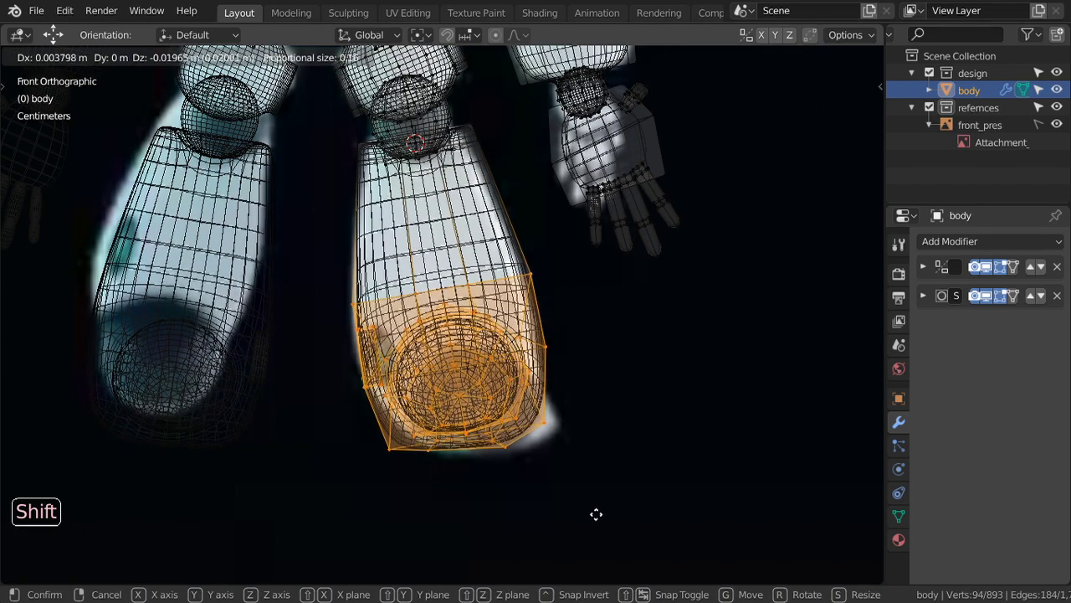
{"action": "left_click", "coordinate": [597, 544]}
Exit mesh editing and orbit around the body to inspect the leg
{"action": "key", "text": "shift+z"}
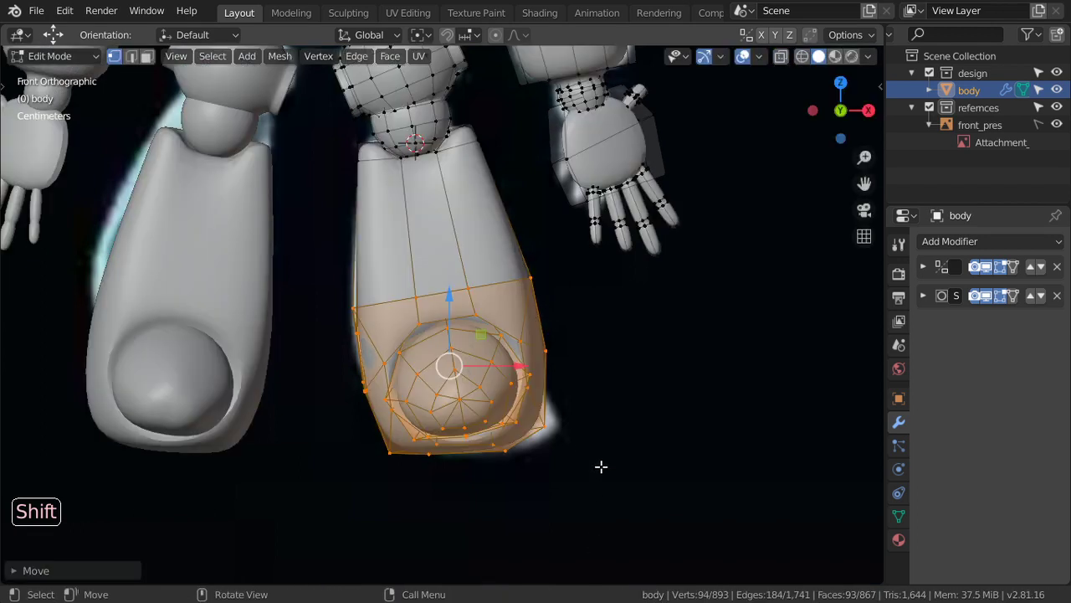
{"action": "key", "text": "Tab"}
{"action": "scroll", "coordinate": [589, 405], "scroll_direction": "down", "scroll_amount": 5}
{"action": "middle_click_drag", "start_coordinate": [589, 405], "coordinate": [516, 440]}
{"action": "mouse_move", "coordinate": [532, 391]}
{"action": "middle_mouse_down"}
{"action": "mouse_move", "coordinate": [343, 313]}
{"action": "mouse_move", "coordinate": [313, 405]}
{"action": "mouse_move", "coordinate": [438, 359]}
{"action": "middle_mouse_up"}
Select vertices forming a leg face and push that face along Y
{"action": "key", "text": "Tab"}
{"action": "scroll", "coordinate": [436, 368], "scroll_direction": "up", "scroll_amount": 3}
{"action": "scroll", "coordinate": [436, 388], "scroll_direction": "up", "scroll_amount": 2}
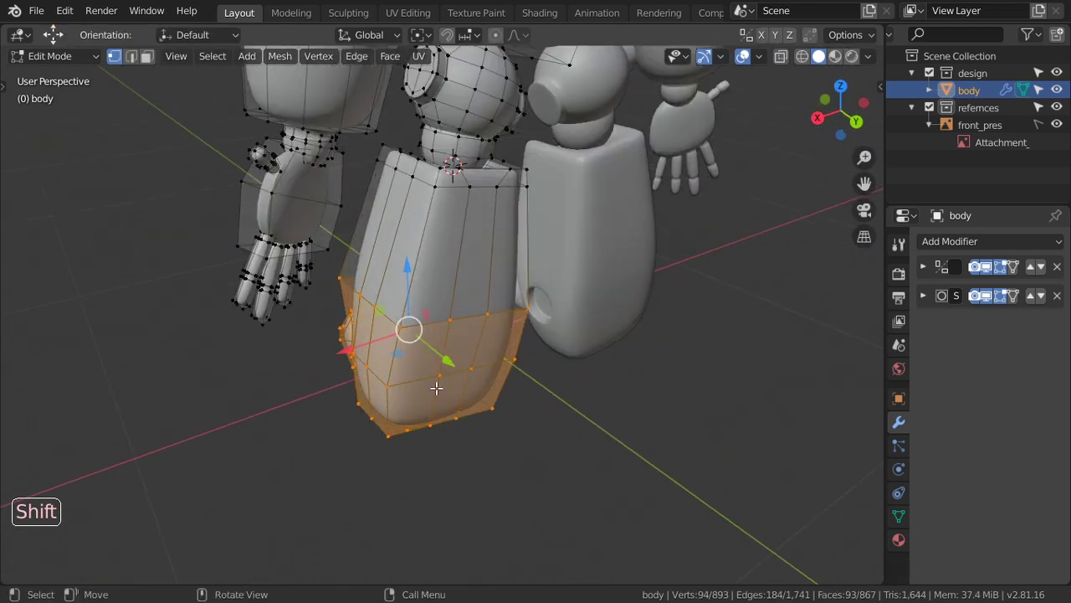
{"action": "left_click", "coordinate": [466, 373]}
{"action": "left_click", "coordinate": [448, 320], "text": "shift"}
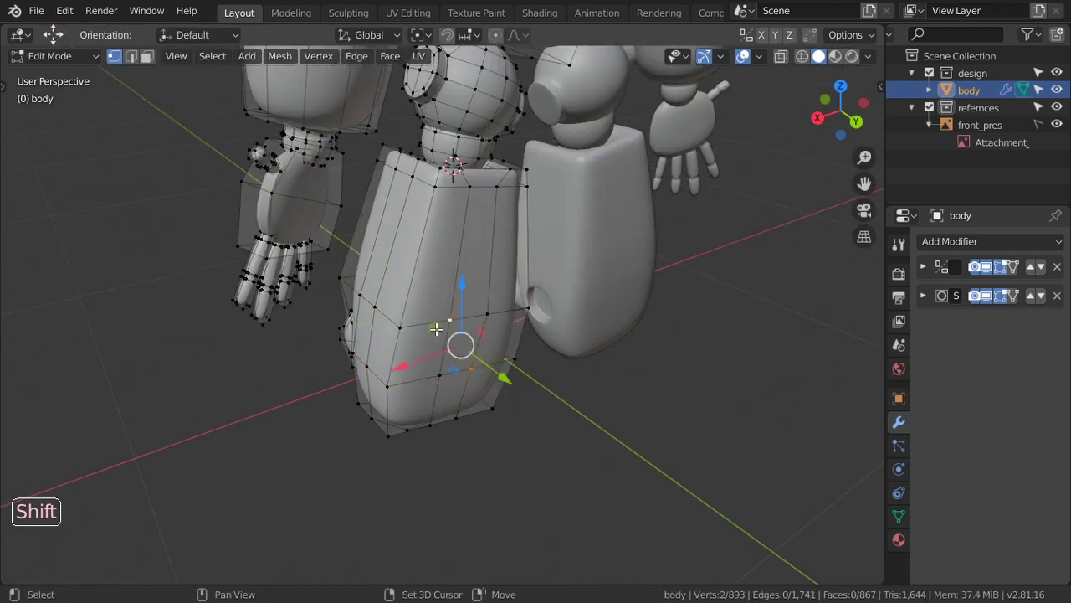
{"action": "left_click", "coordinate": [480, 339]}
{"action": "scroll", "coordinate": [480, 335], "scroll_direction": "up", "scroll_amount": 2}
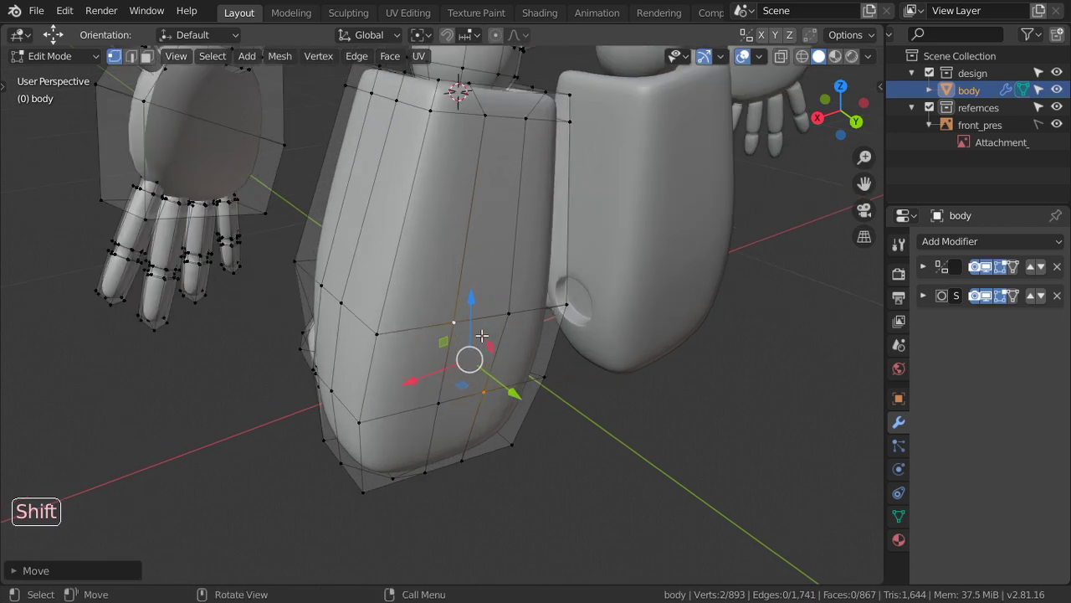
{"action": "middle_click_drag", "start_coordinate": [482, 344], "coordinate": [493, 334]}
{"action": "left_click", "coordinate": [493, 335]}
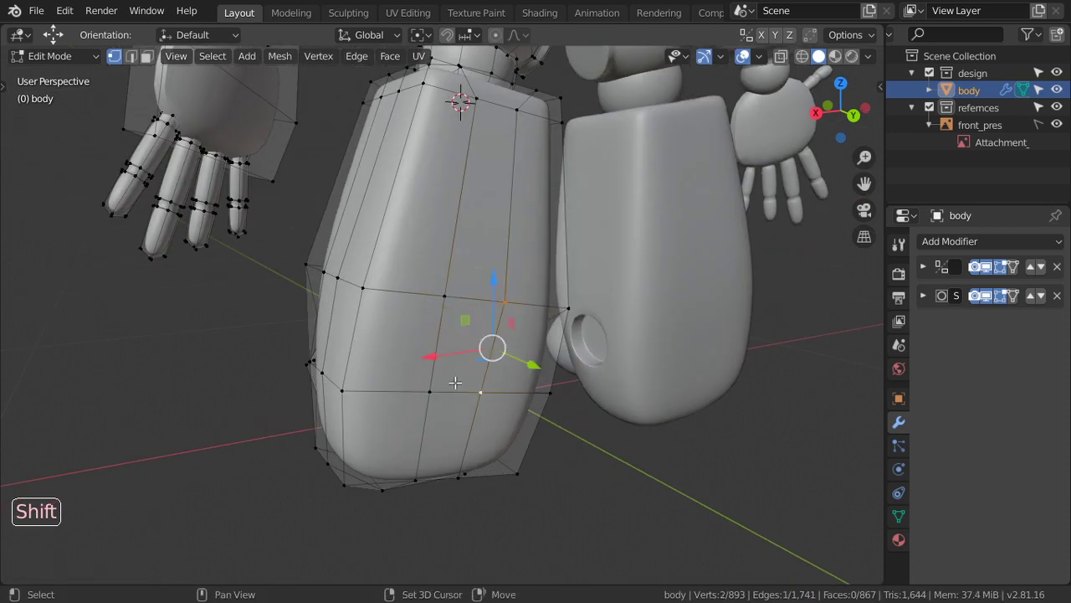
{"action": "left_click", "coordinate": [439, 321], "text": "shift"}
{"action": "left_click_drag", "start_coordinate": [503, 375], "coordinate": [508, 391], "text": "shift"}
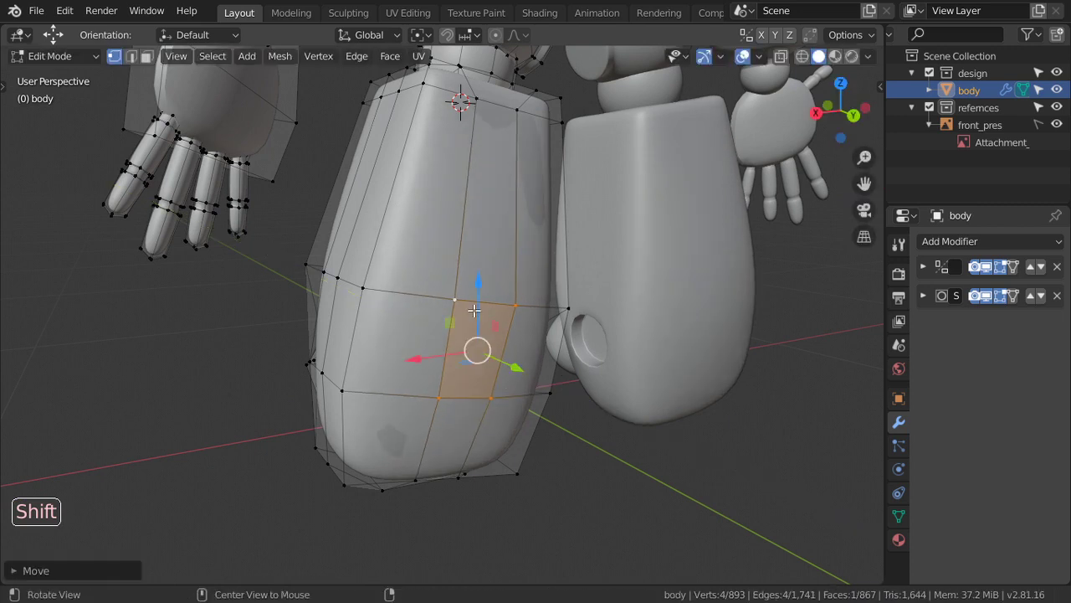
{"action": "mouse_move", "coordinate": [508, 391]}
{"action": "middle_mouse_down"}
{"action": "mouse_move", "coordinate": [442, 335]}
{"action": "mouse_move", "coordinate": [442, 279]}
{"action": "middle_mouse_up"}
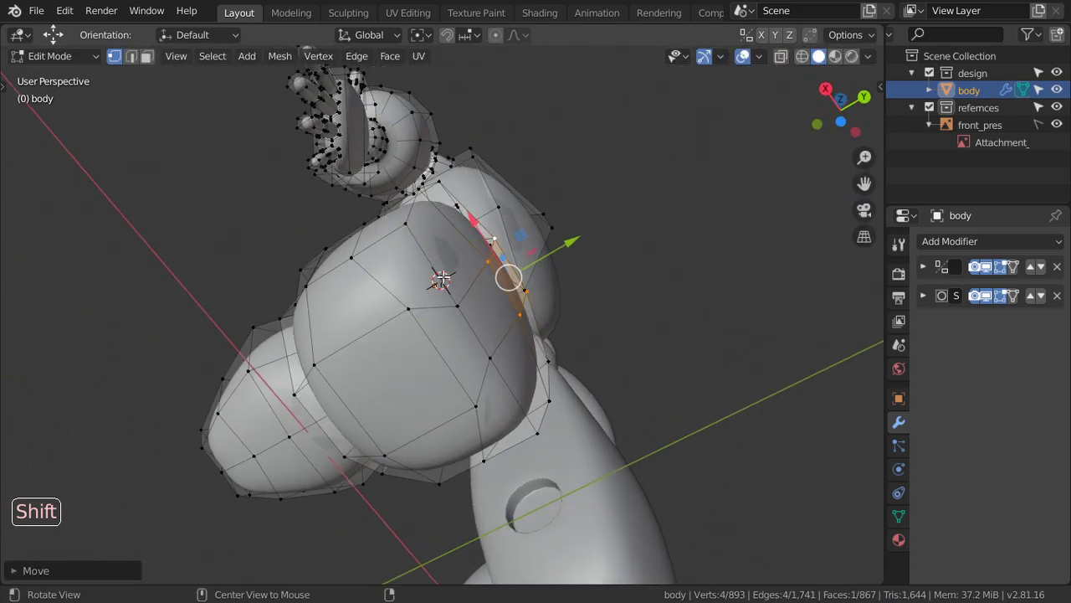
Pull a face on the rounded body part outward along Y in face select mode
{"action": "middle_click_drag", "start_coordinate": [431, 367], "coordinate": [459, 361]}
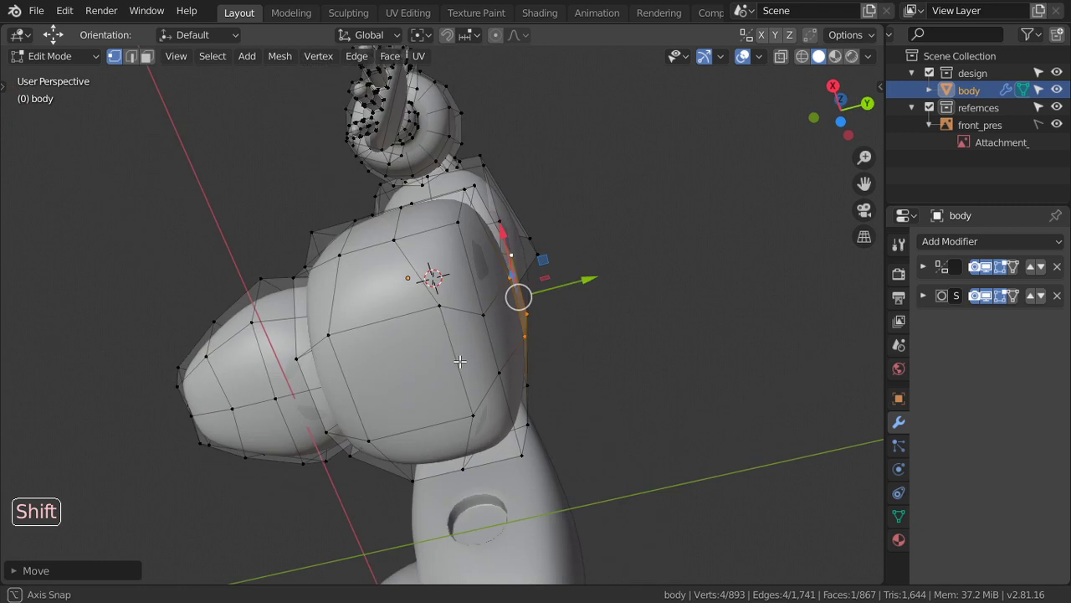
{"action": "left_click", "coordinate": [147, 57]}
{"action": "left_click", "coordinate": [371, 344]}
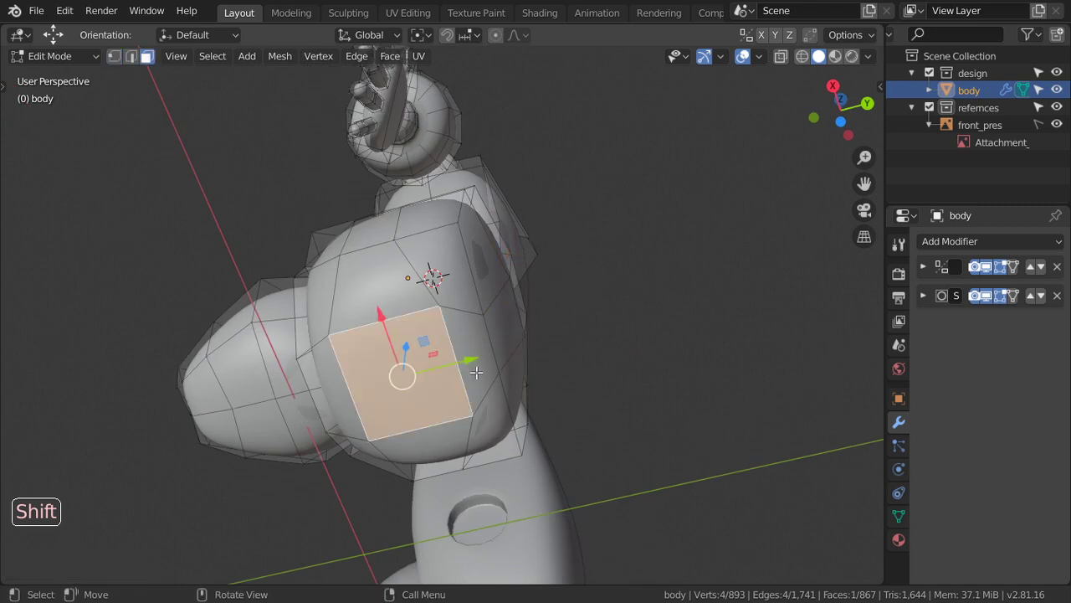
{"action": "left_click_drag", "start_coordinate": [476, 371], "coordinate": [466, 394]}
{"action": "mouse_move", "coordinate": [466, 395]}
{"action": "middle_mouse_down"}
{"action": "mouse_move", "coordinate": [479, 371]}
{"action": "mouse_move", "coordinate": [418, 459]}
{"action": "middle_mouse_up"}
Lower two vertices on the leg's middle loop slightly along Z, then exit mesh editing
{"action": "mouse_move", "coordinate": [535, 399]}
{"action": "middle_mouse_down"}
{"action": "mouse_move", "coordinate": [484, 388]}
{"action": "mouse_move", "coordinate": [546, 424]}
{"action": "mouse_move", "coordinate": [514, 310]}
{"action": "mouse_move", "coordinate": [388, 340]}
{"action": "middle_mouse_up"}
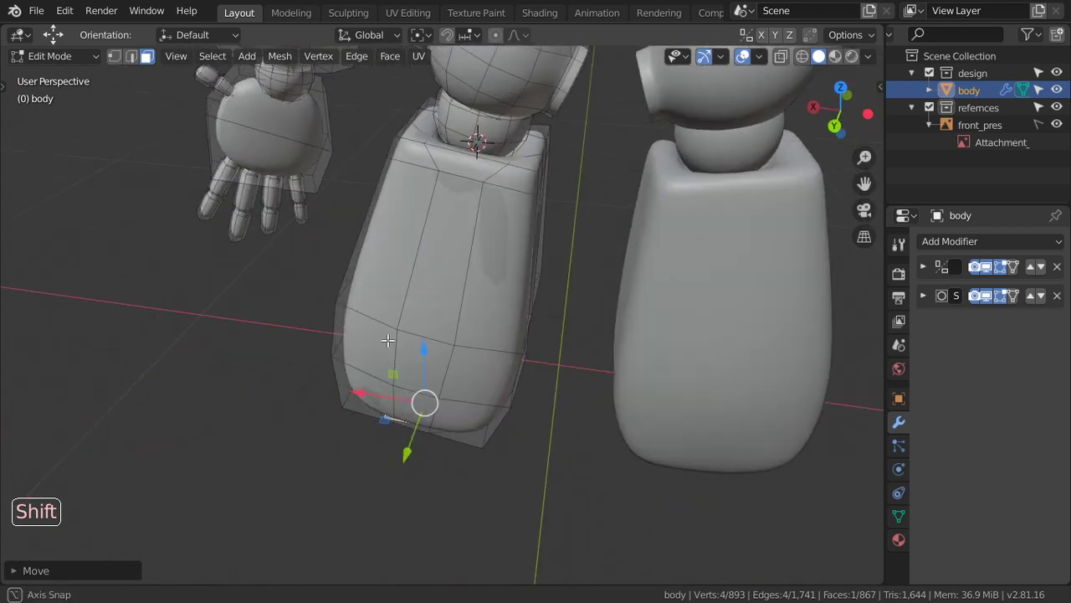
{"action": "left_click", "coordinate": [114, 56]}
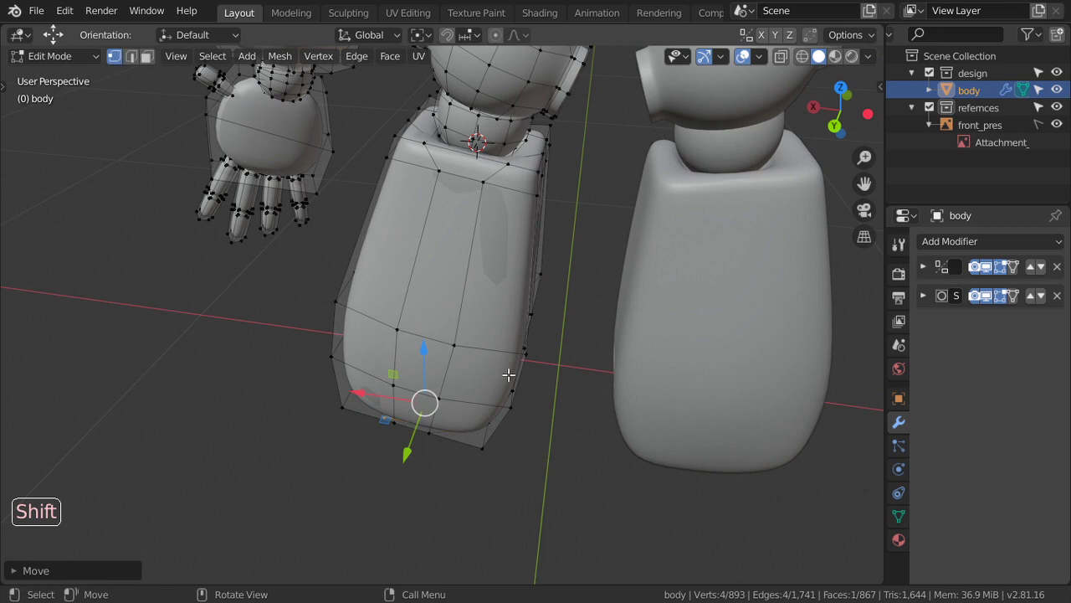
{"action": "left_click", "coordinate": [454, 345]}
{"action": "left_click", "coordinate": [400, 323], "text": "shift"}
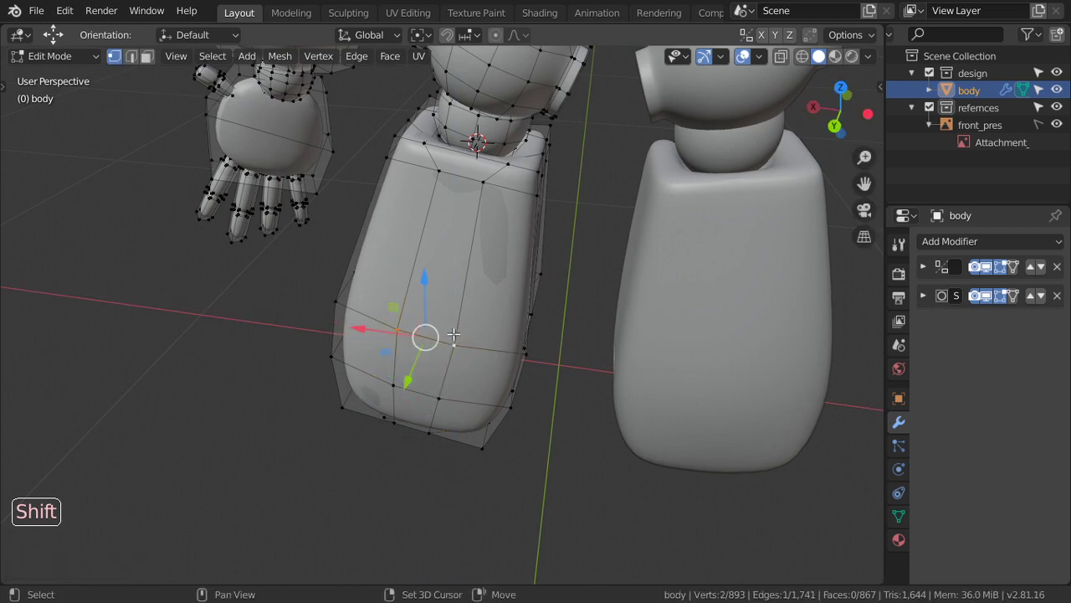
{"action": "key", "text": "g"}
{"action": "key", "text": "z"}
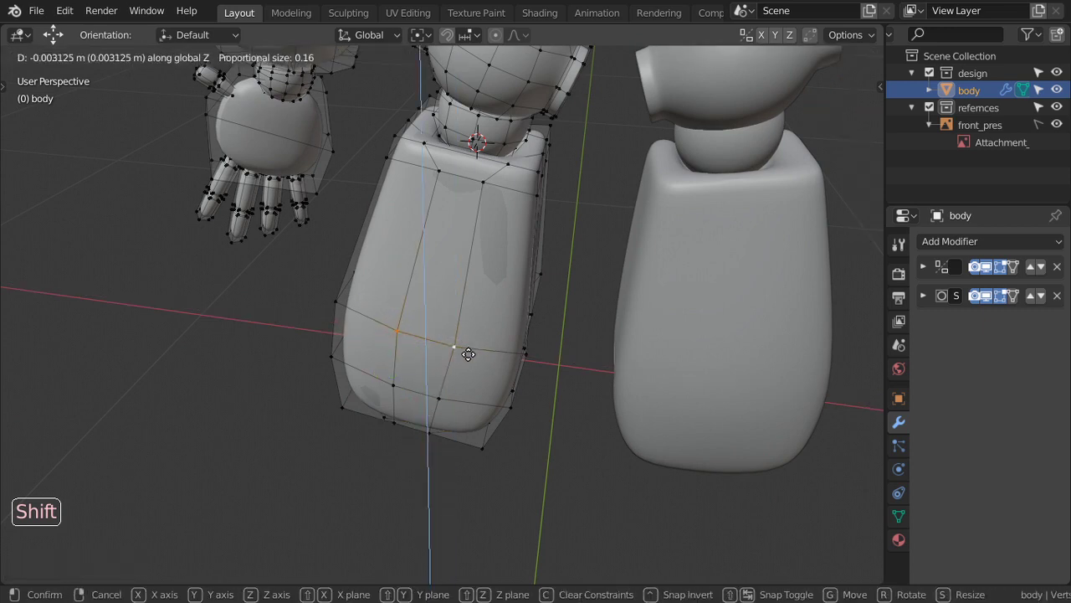
{"action": "left_click", "coordinate": [450, 343]}
{"action": "scroll", "coordinate": [450, 343], "scroll_direction": "down", "scroll_amount": 3}
{"action": "mouse_move", "coordinate": [450, 343]}
{"action": "middle_mouse_down"}
{"action": "mouse_move", "coordinate": [574, 282]}
{"action": "mouse_move", "coordinate": [494, 283]}
{"action": "mouse_move", "coordinate": [591, 292]}
{"action": "mouse_move", "coordinate": [464, 315]}
{"action": "middle_mouse_up"}
{"action": "key", "text": "Tab"}
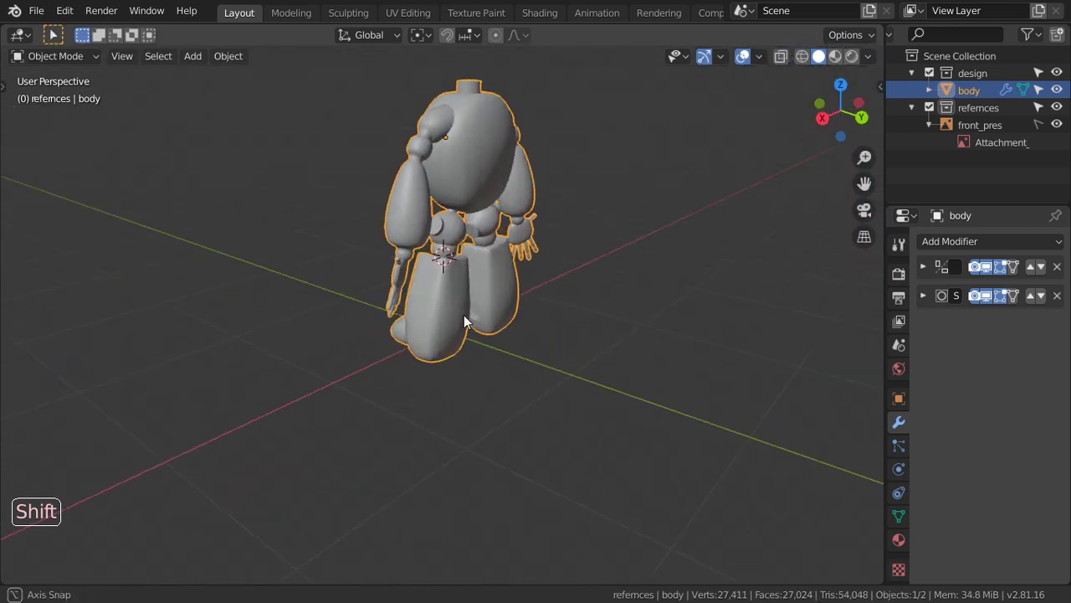
In wireframe side view, box-select a horizontal loop across the leg
{"action": "key", "text": "Tab"}
{"action": "scroll", "coordinate": [464, 315], "scroll_direction": "up", "scroll_amount": 4}
{"action": "scroll", "coordinate": [464, 315], "scroll_direction": "up", "scroll_amount": 2}
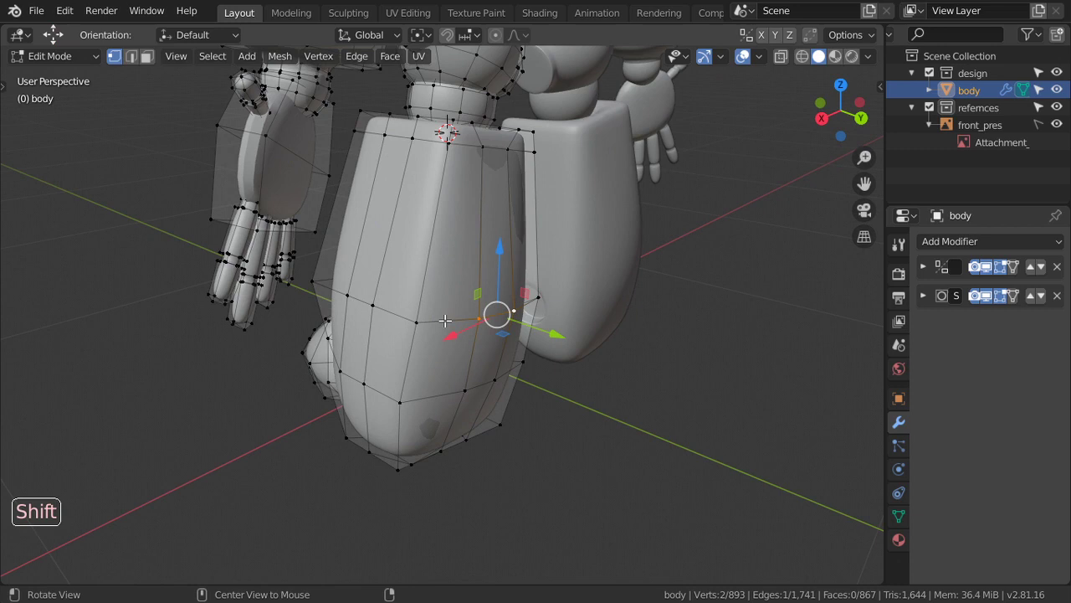
{"action": "key", "text": "KP_3"}
{"action": "key", "text": "shift+z"}
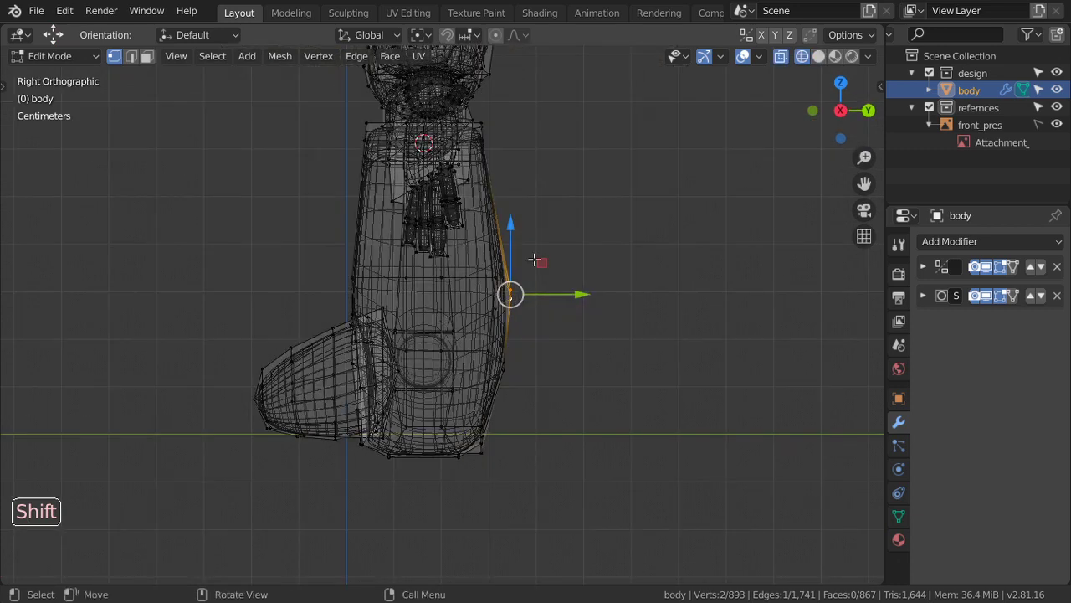
{"action": "key", "text": "a"}
{"action": "key", "text": "alt+a"}
{"action": "key", "text": "b"}
{"action": "left_click_drag", "start_coordinate": [614, 259], "coordinate": [354, 292]}
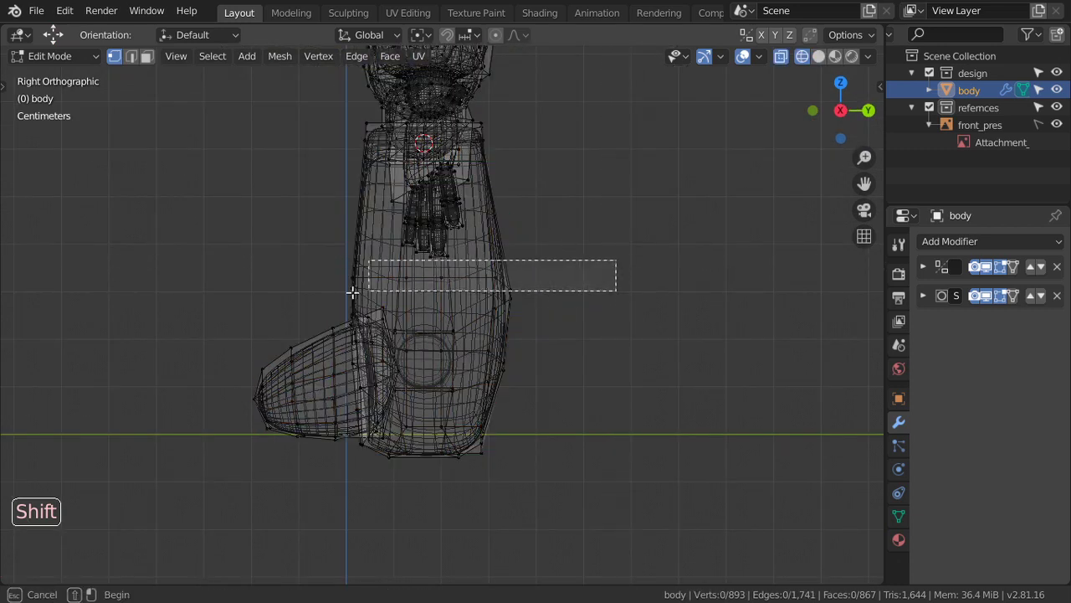
Try LoopTools Circle on that loop with lowered influence, inspect it, then undo
{"action": "right_click", "coordinate": [326, 179]}
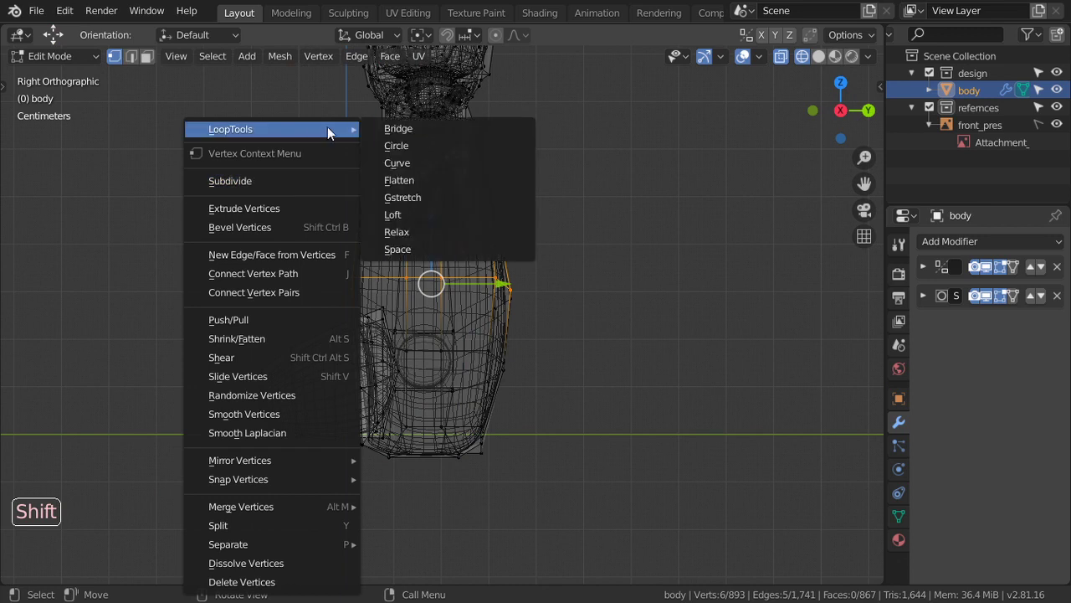
{"action": "left_click", "coordinate": [414, 141]}
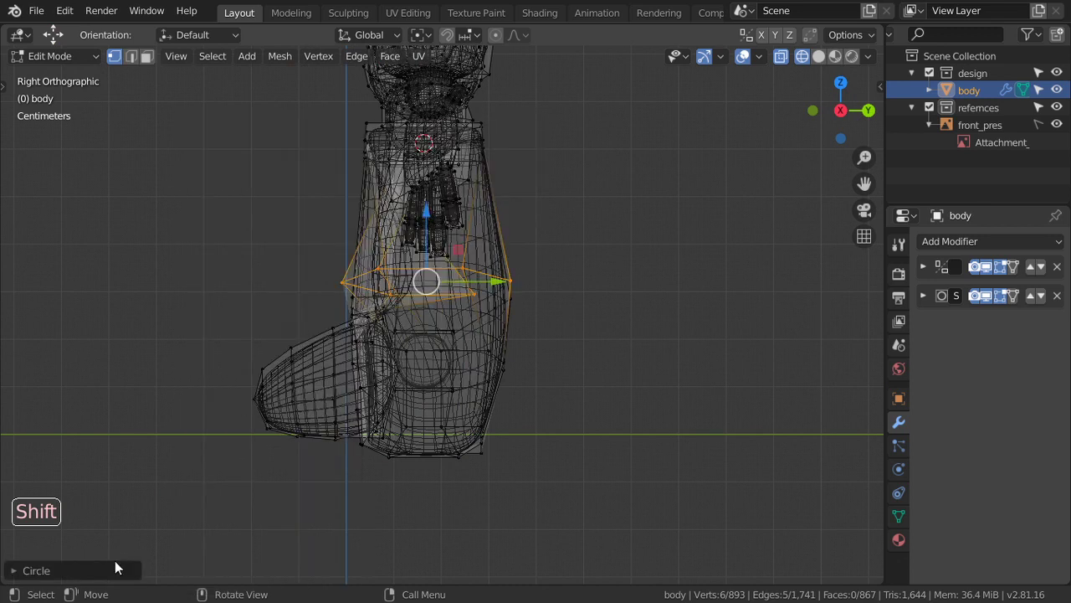
{"action": "left_click", "coordinate": [115, 569]}
{"action": "mouse_move", "coordinate": [209, 566]}
{"action": "left_mouse_down", "text": "shift"}
{"action": "mouse_move", "coordinate": [117, 569]}
{"action": "mouse_move", "coordinate": [134, 570]}
{"action": "left_mouse_up", "text": "shift"}
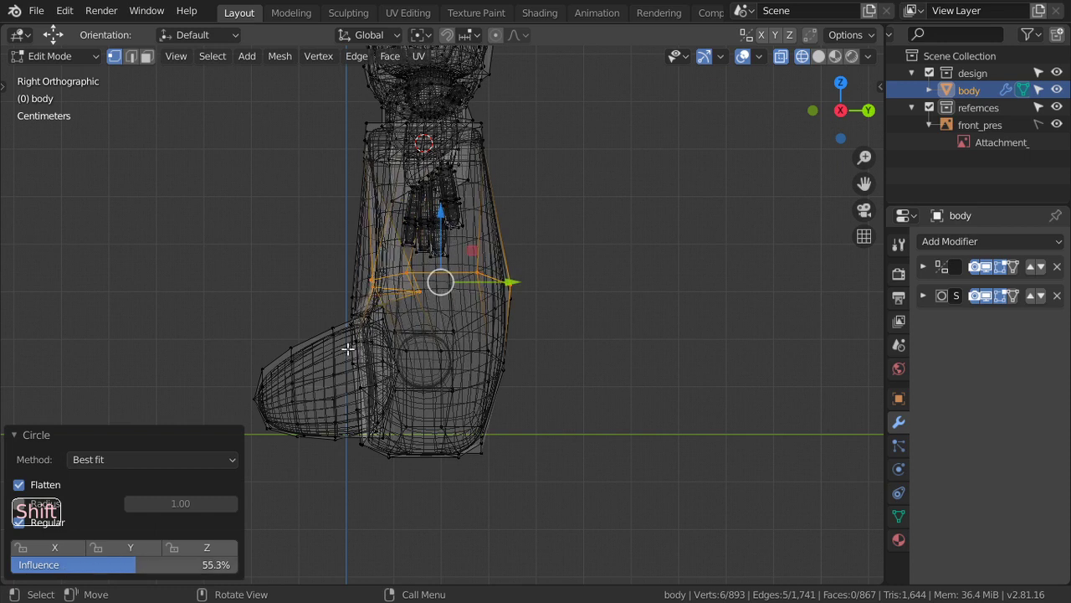
{"action": "key", "text": "shift+z"}
{"action": "middle_click_drag", "start_coordinate": [379, 333], "coordinate": [529, 274]}
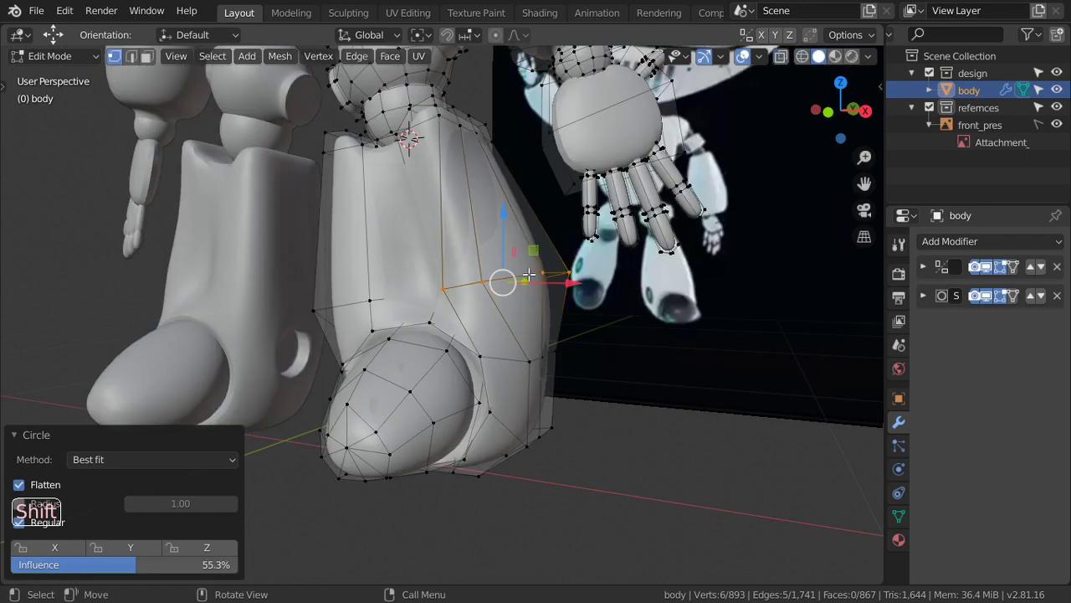
{"action": "key", "text": "KP_3"}
{"action": "key", "text": "shift+z"}
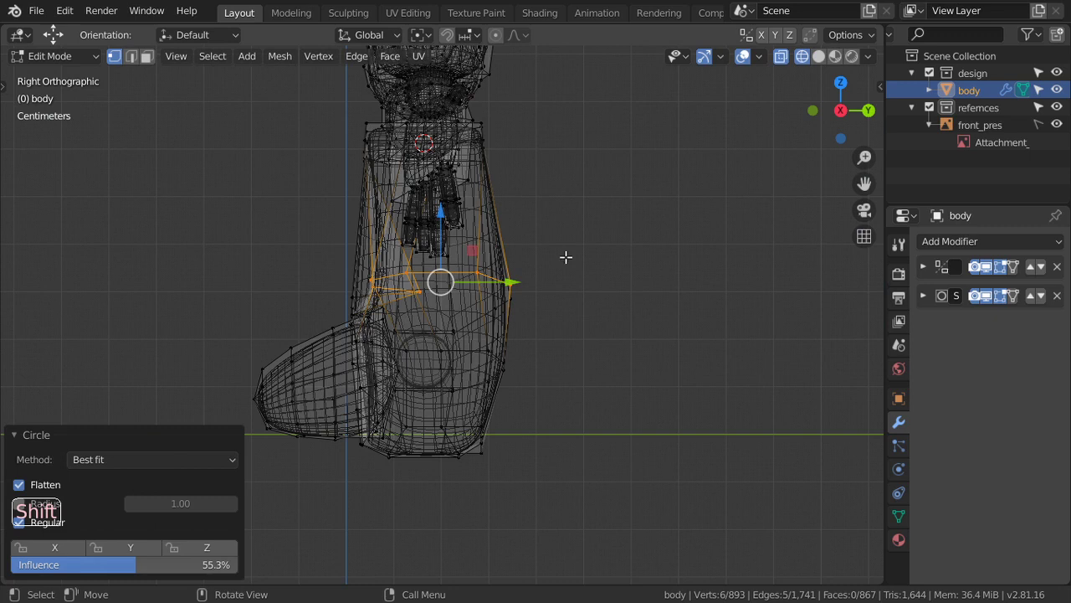
{"action": "key", "text": "ctrl+z"}
Select the full edge loop around the middle of the leg with Select Loops > Edge Loops
{"action": "scroll", "coordinate": [570, 259], "scroll_direction": "up", "scroll_amount": 1}
{"action": "scroll", "coordinate": [582, 268], "scroll_direction": "up", "scroll_amount": 1}
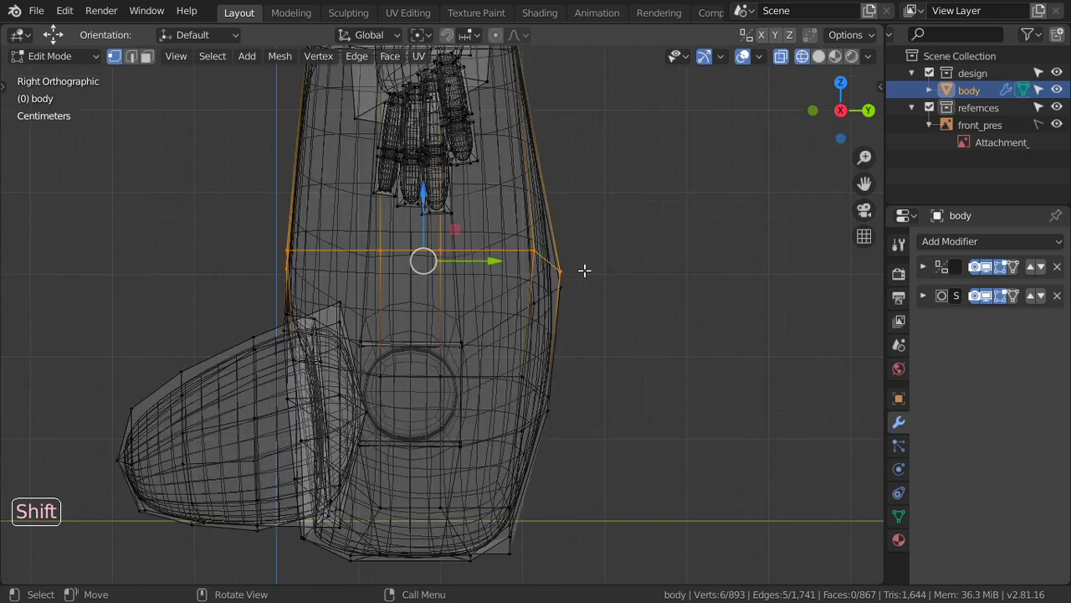
{"action": "left_click", "coordinate": [524, 248]}
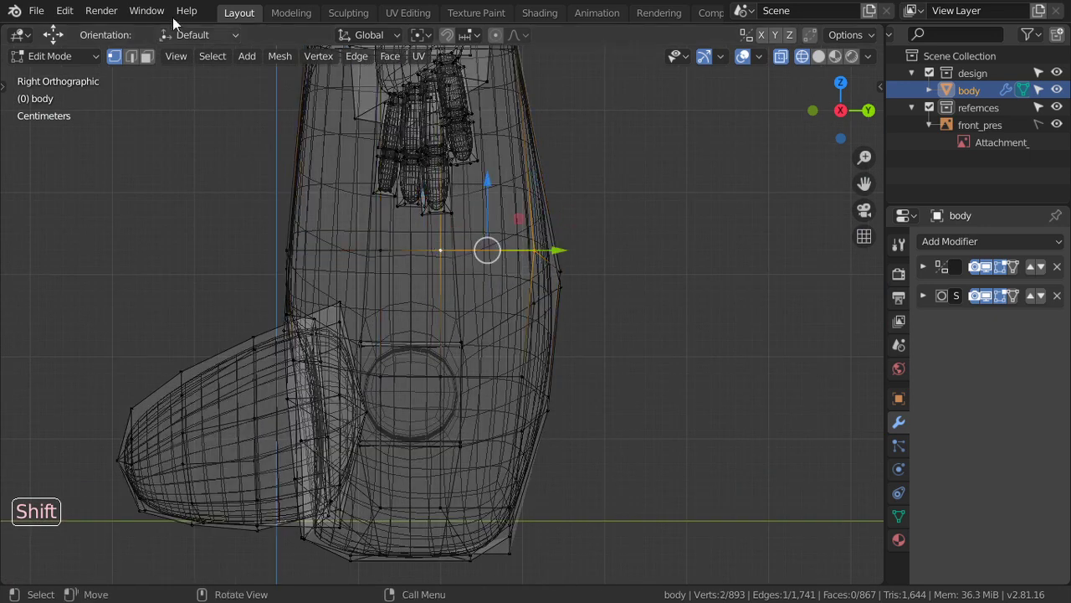
{"action": "left_click", "coordinate": [250, 60]}
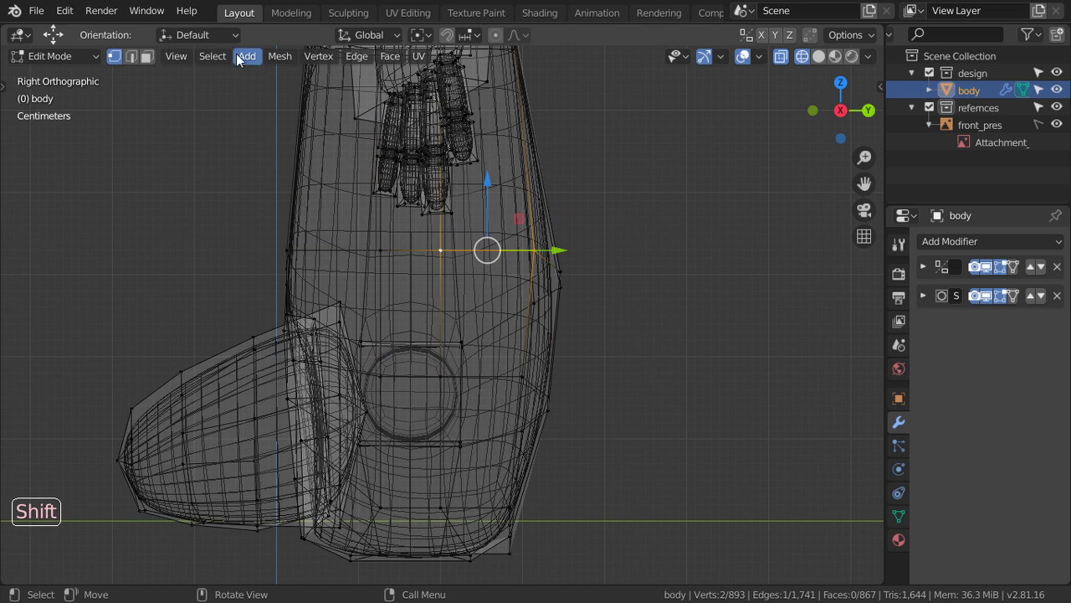
{"action": "left_click", "coordinate": [213, 56]}
{"action": "mouse_move", "coordinate": [245, 315]}
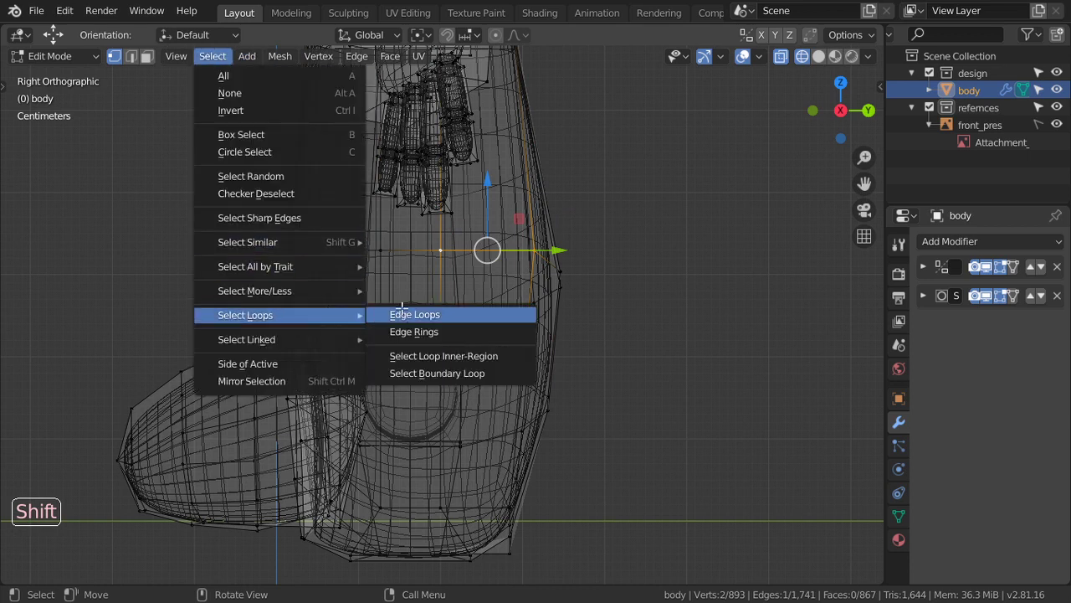
{"action": "left_click", "coordinate": [402, 309]}
Apply LoopTools Circle to the leg loop at 40% influence
{"action": "right_click", "coordinate": [300, 220]}
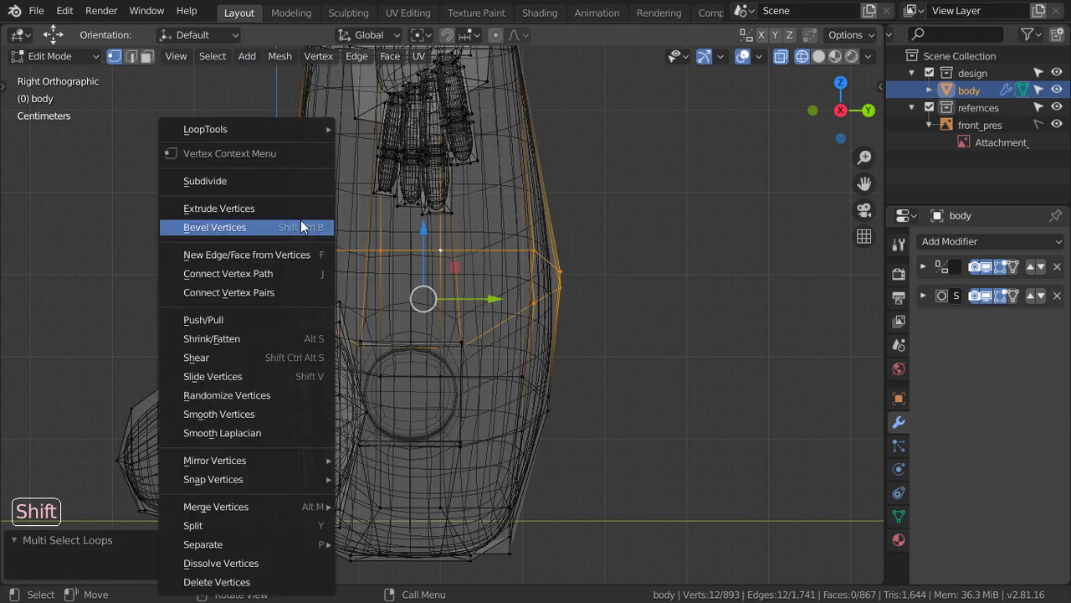
{"action": "left_click", "coordinate": [381, 147]}
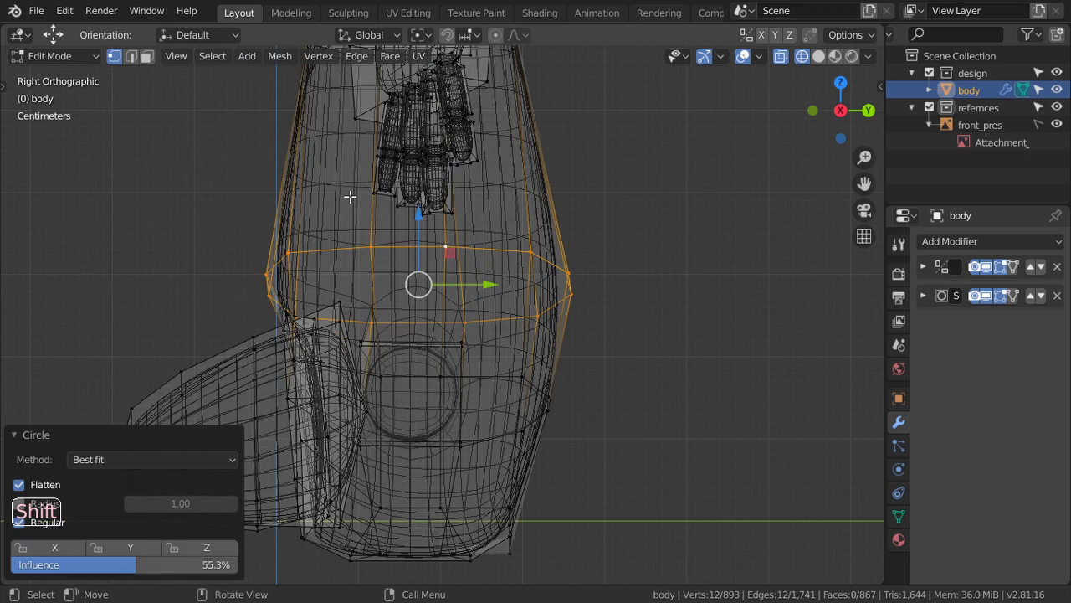
{"action": "left_click", "coordinate": [167, 567]}
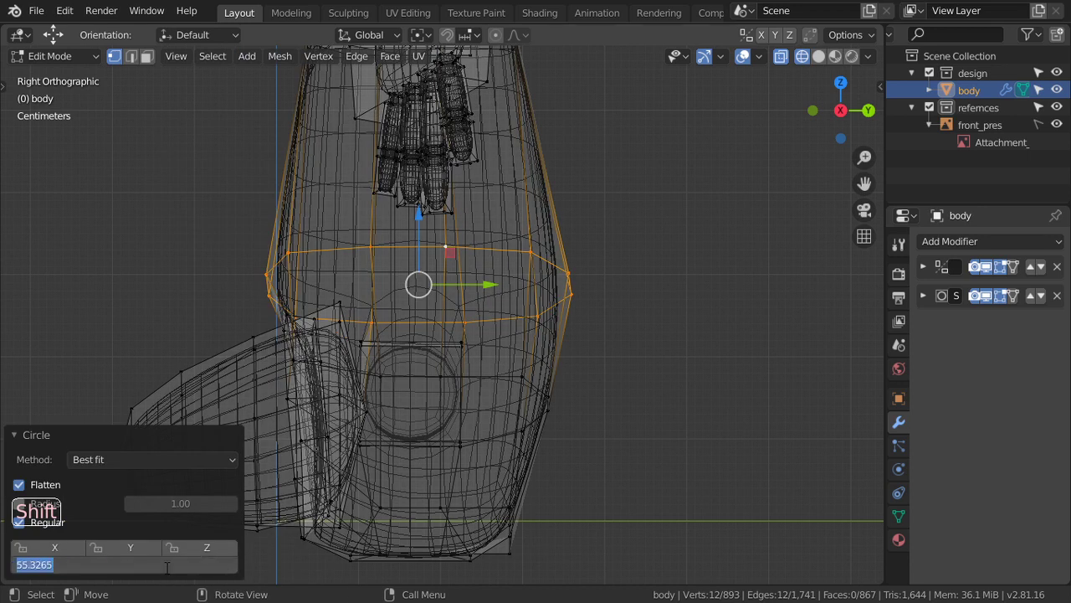
{"action": "type", "text": "40"}
{"action": "key", "text": "Return"}
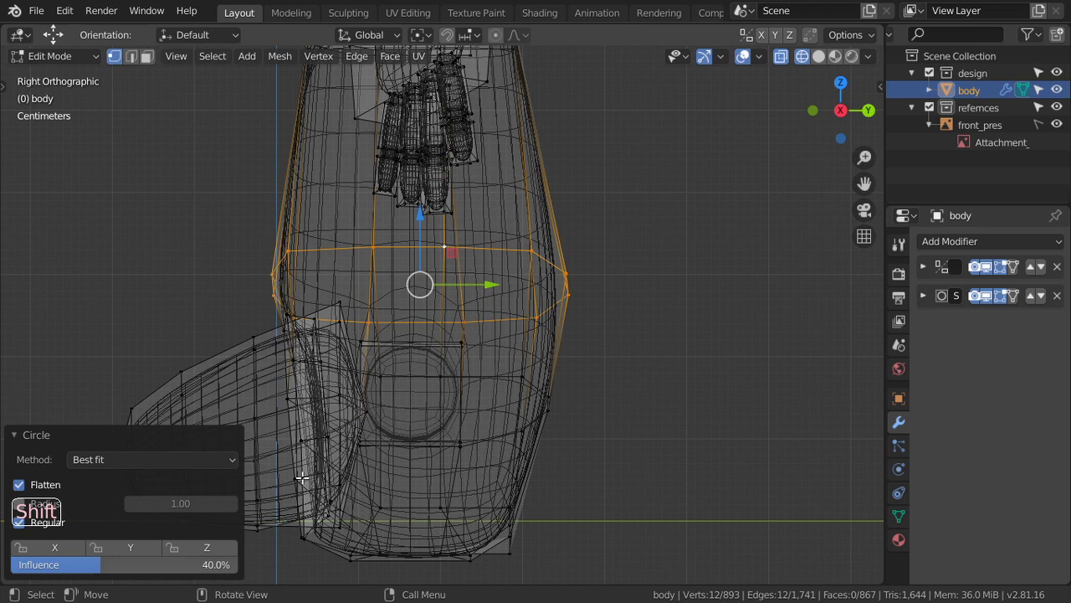
Raise the circle influence to 55% and orbit to inspect the rounded leg
{"action": "middle_click_drag", "start_coordinate": [451, 331], "coordinate": [357, 461]}
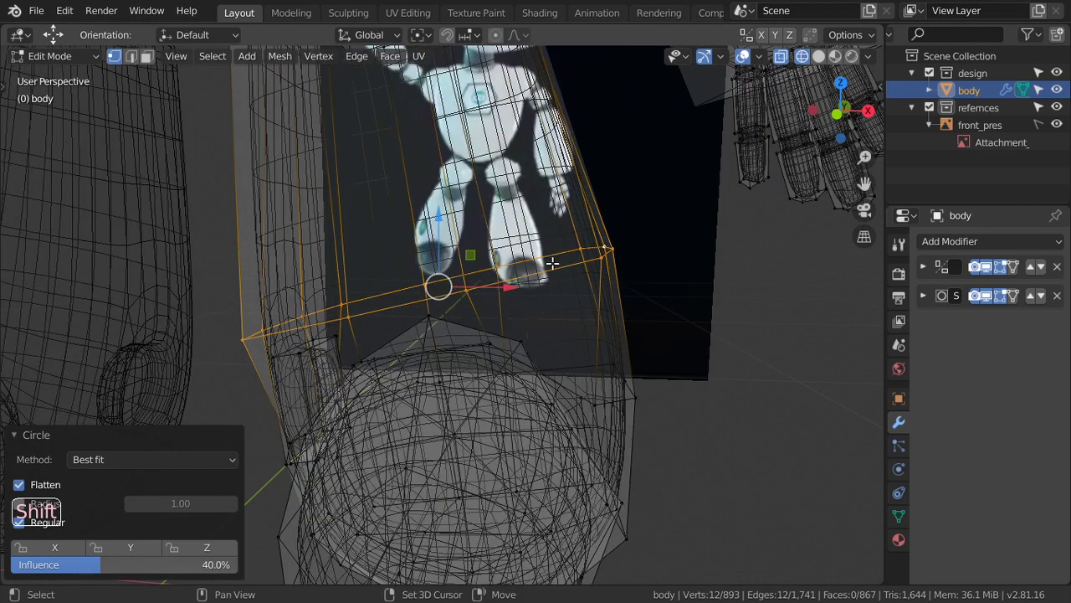
{"action": "key", "text": "shift+z"}
{"action": "left_click", "coordinate": [165, 566]}
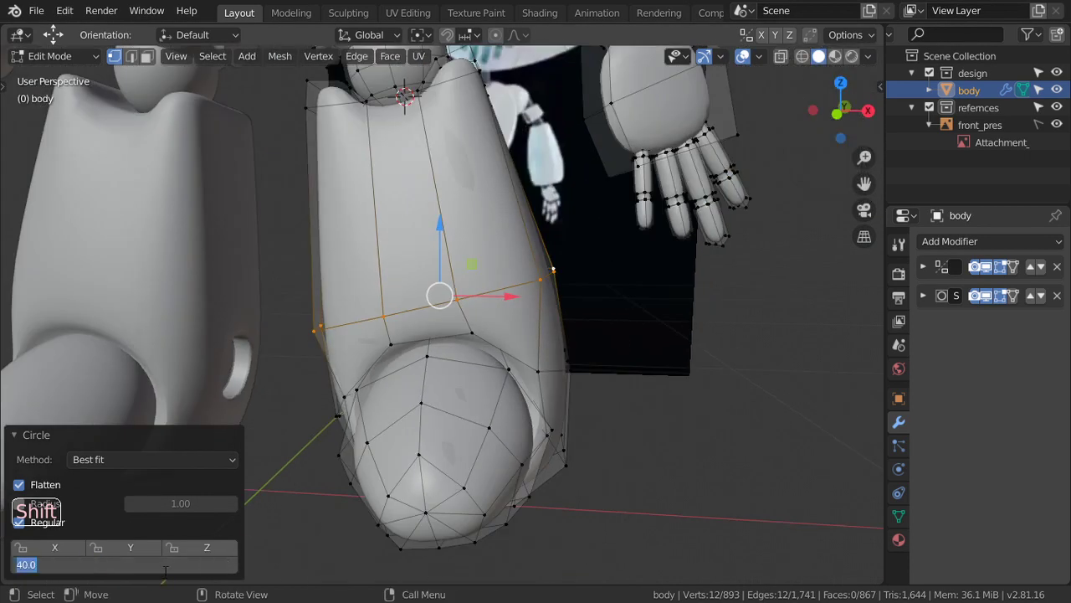
{"action": "type", "text": "55"}
{"action": "key", "text": "Return"}
{"action": "scroll", "coordinate": [514, 325], "scroll_direction": "down", "scroll_amount": 3}
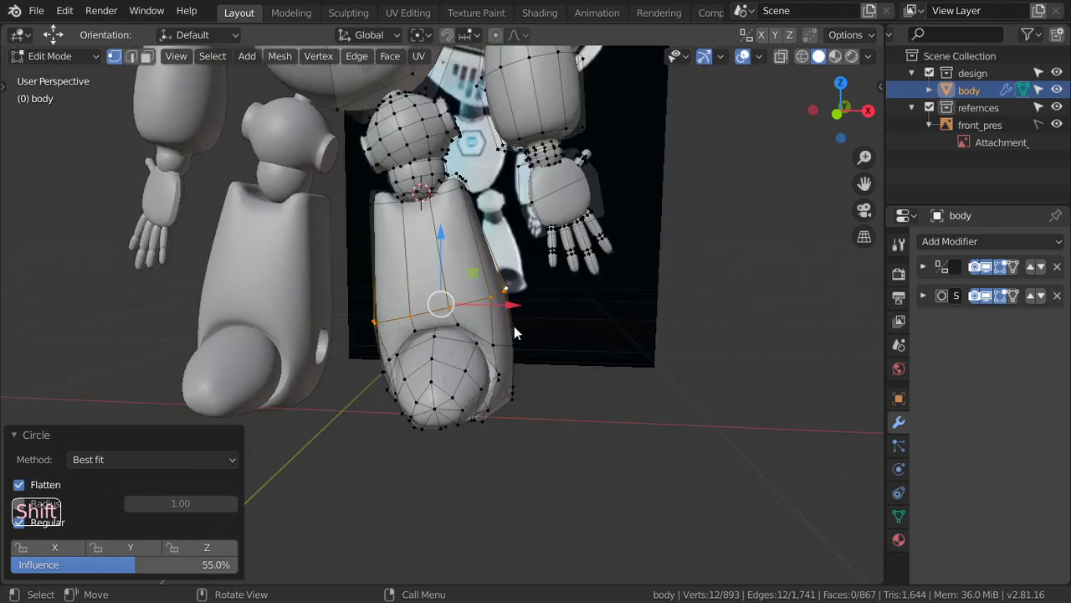
{"action": "key", "text": "Tab"}
{"action": "scroll", "coordinate": [514, 326], "scroll_direction": "up", "scroll_amount": 3}
{"action": "mouse_move", "coordinate": [514, 332]}
{"action": "middle_mouse_down"}
{"action": "mouse_move", "coordinate": [442, 311]}
{"action": "mouse_move", "coordinate": [332, 407]}
{"action": "mouse_move", "coordinate": [237, 390]}
{"action": "mouse_move", "coordinate": [435, 443]}
{"action": "middle_mouse_up"}
{"action": "key", "text": "Tab"}
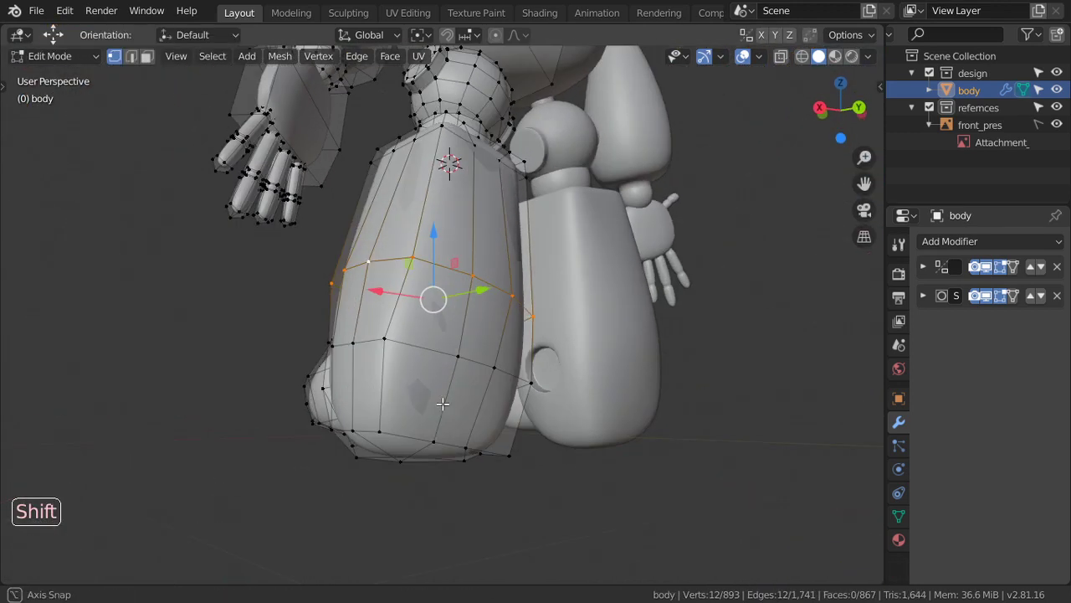
Select a face near the leg's bottom, start a Y-axis move, and inspect the whole model
{"action": "left_click", "coordinate": [433, 442]}
{"action": "left_click", "coordinate": [482, 444]}
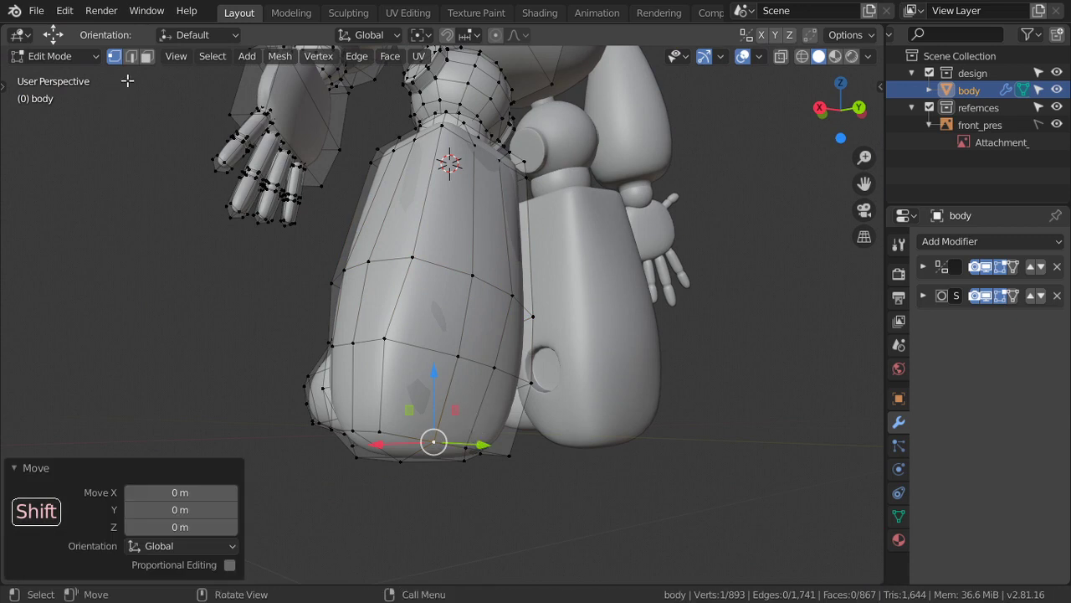
{"action": "left_click", "coordinate": [146, 56]}
{"action": "left_click", "coordinate": [479, 435]}
{"action": "key", "text": "g"}
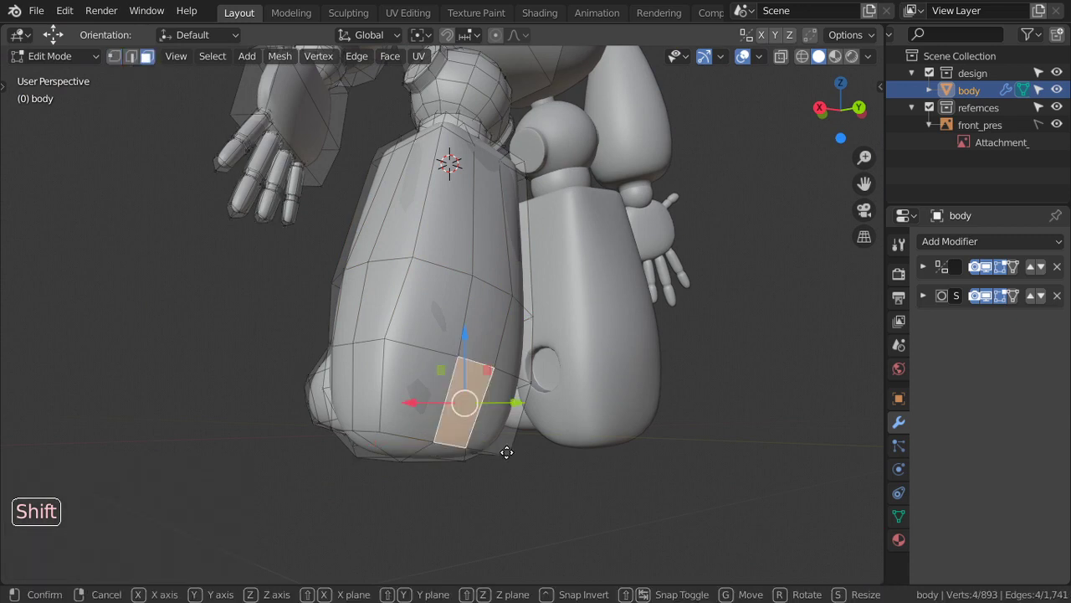
{"action": "key", "text": "y"}
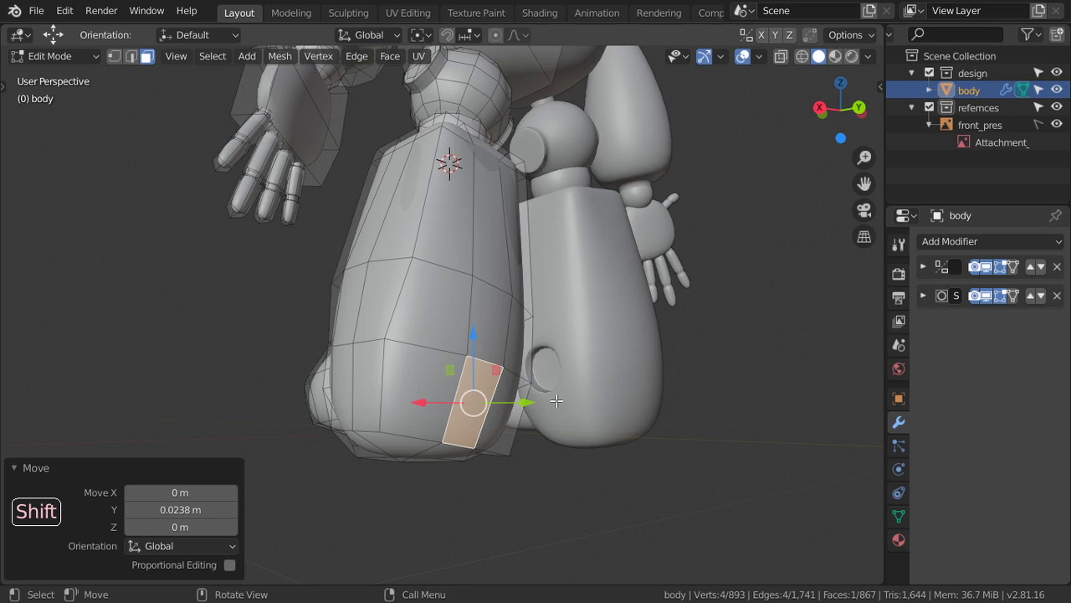
{"action": "key", "text": "Tab"}
{"action": "scroll", "coordinate": [552, 384], "scroll_direction": "down", "scroll_amount": 4}
{"action": "mouse_move", "coordinate": [553, 384]}
{"action": "middle_mouse_down"}
{"action": "mouse_move", "coordinate": [435, 471]}
{"action": "mouse_move", "coordinate": [569, 485]}
{"action": "mouse_move", "coordinate": [520, 465]}
{"action": "mouse_move", "coordinate": [459, 252]}
{"action": "mouse_move", "coordinate": [431, 327]}
{"action": "mouse_move", "coordinate": [466, 298]}
{"action": "mouse_move", "coordinate": [466, 318]}
{"action": "middle_mouse_up"}
{"action": "scroll", "coordinate": [466, 298], "scroll_direction": "up", "scroll_amount": 2}
{"action": "key", "text": "Tab"}
{"action": "scroll", "coordinate": [475, 372], "scroll_direction": "up", "scroll_amount": 3}
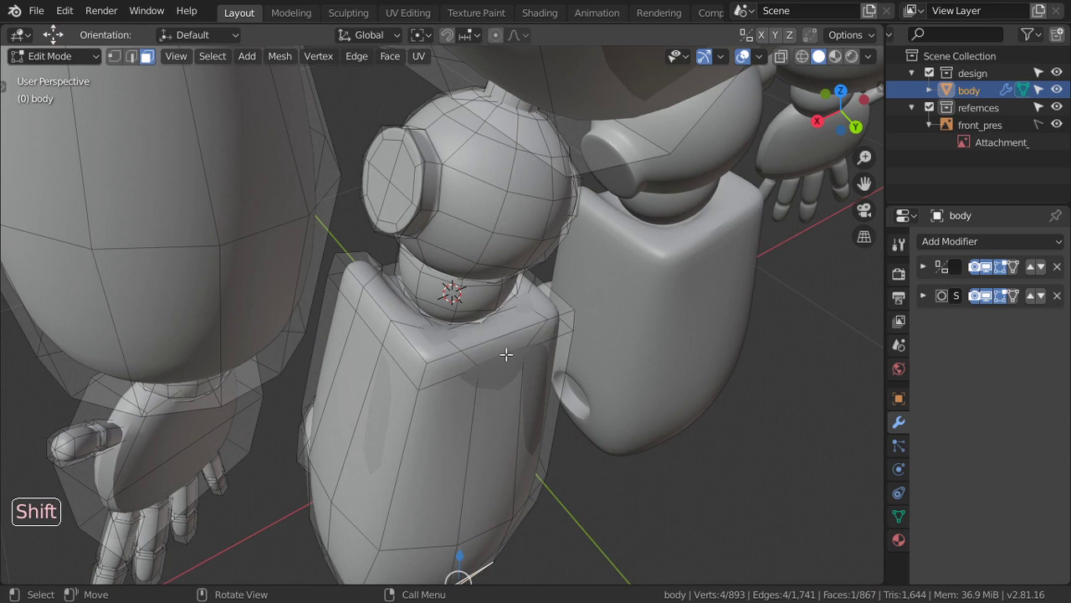
Select an edge at the leg top, turn off subdivision preview, and nudge it along Y
{"action": "left_click", "coordinate": [507, 354]}
{"action": "left_click", "coordinate": [133, 57]}
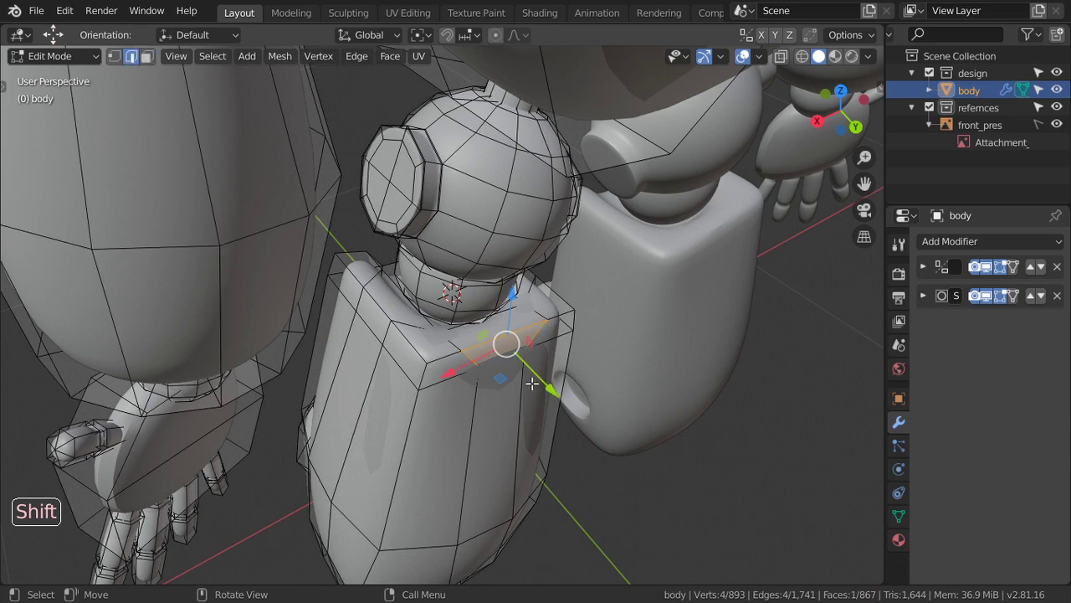
{"action": "left_click", "coordinate": [498, 365]}
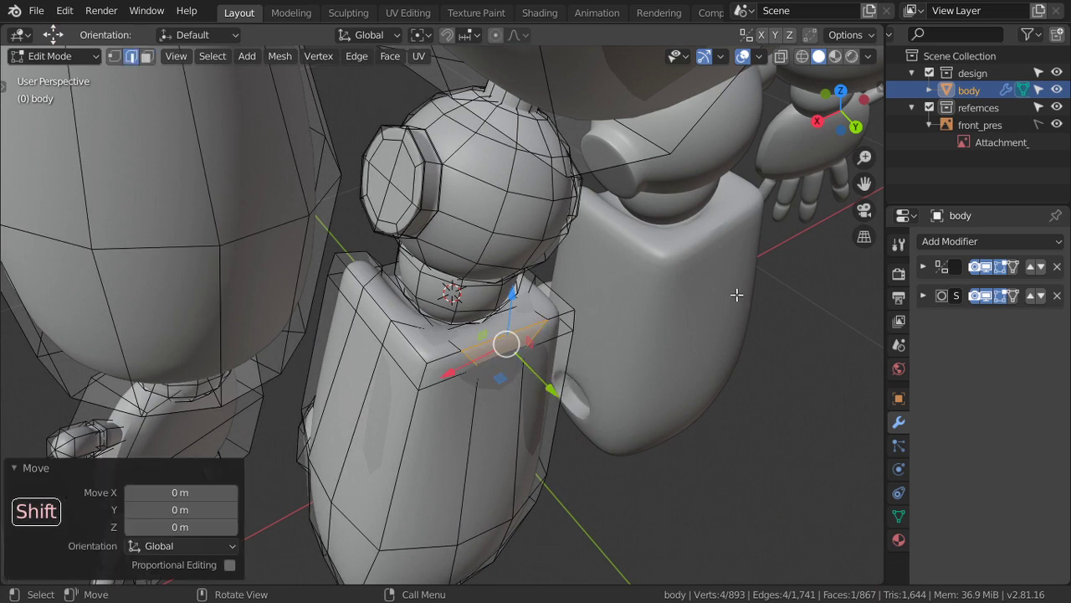
{"action": "left_click", "coordinate": [985, 295]}
{"action": "middle_click_drag", "start_coordinate": [657, 383], "coordinate": [593, 354]}
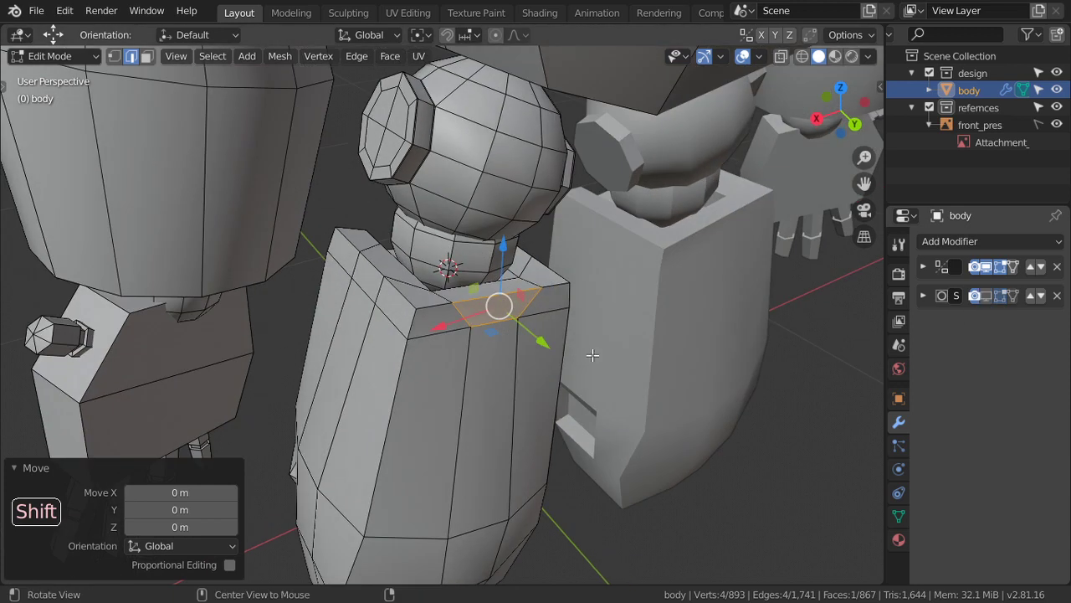
{"action": "left_click_drag", "start_coordinate": [541, 342], "coordinate": [545, 342], "text": "shift"}
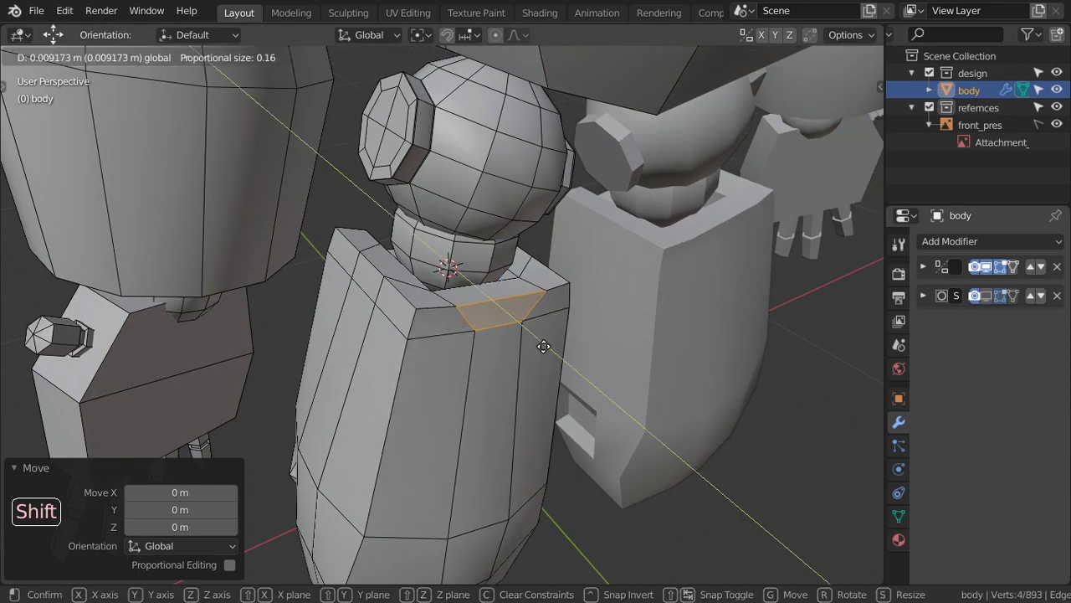
{"action": "mouse_move", "coordinate": [545, 342]}
{"action": "middle_mouse_down"}
{"action": "mouse_move", "coordinate": [366, 332]}
{"action": "mouse_move", "coordinate": [351, 379]}
{"action": "mouse_move", "coordinate": [349, 318]}
{"action": "middle_mouse_up"}
Select the two leg-top faces on either side of the knee sphere
{"action": "left_click", "coordinate": [390, 315], "text": "shift"}
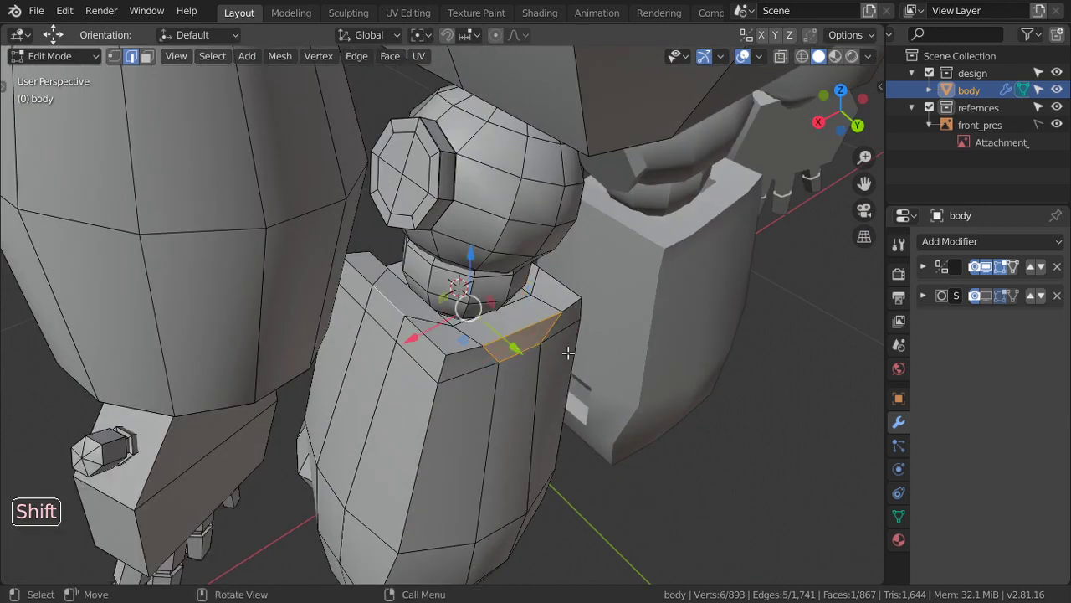
{"action": "left_click", "coordinate": [147, 56]}
{"action": "left_click", "coordinate": [396, 322]}
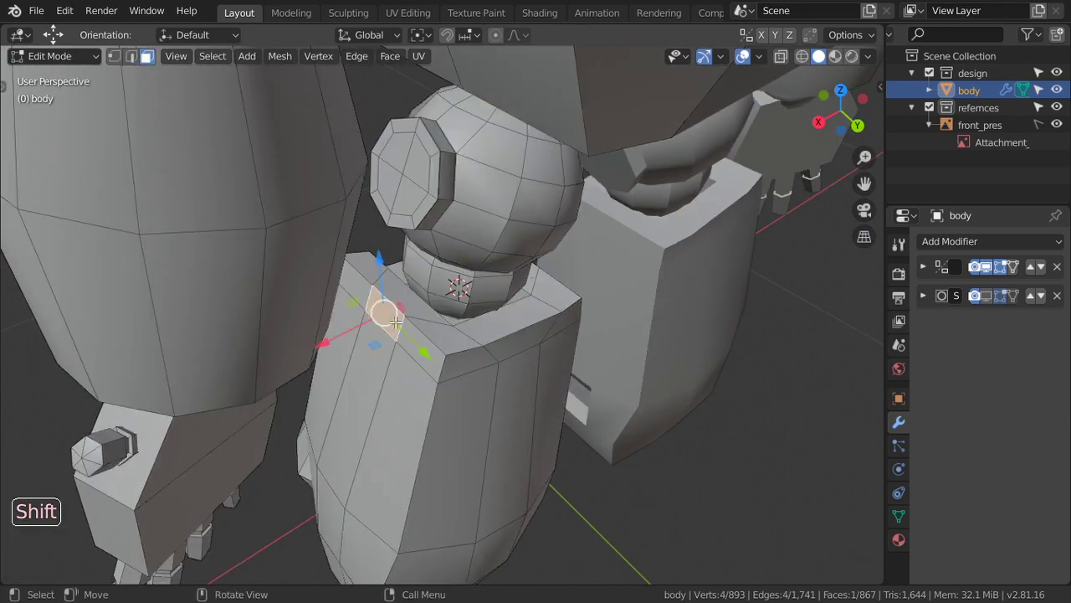
{"action": "left_click", "coordinate": [519, 347], "text": "shift"}
{"action": "middle_click_drag", "start_coordinate": [519, 347], "coordinate": [500, 324]}
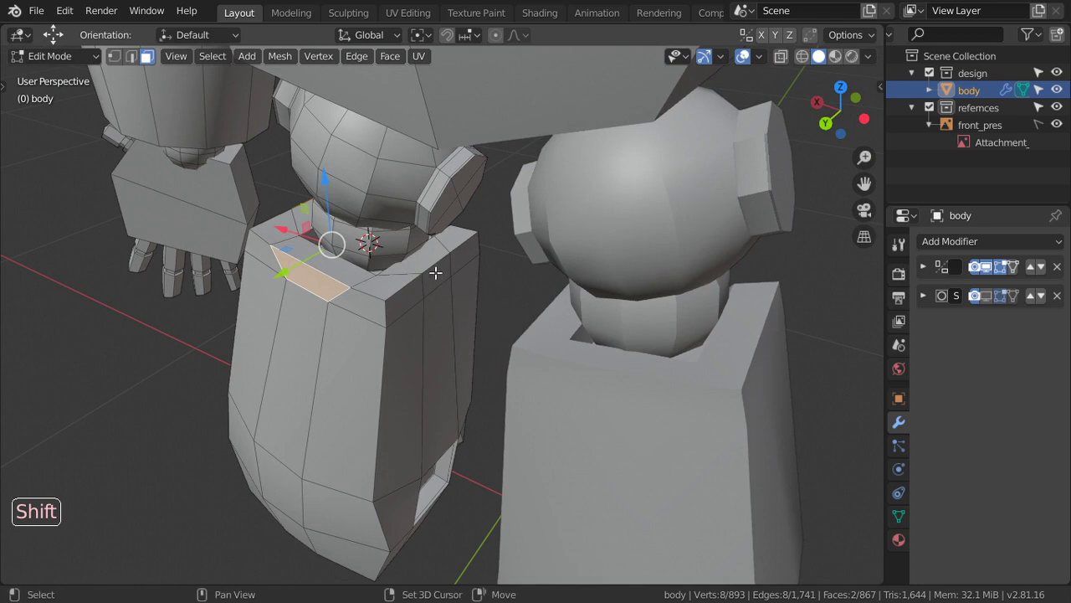
Scale the faces to 1.176 in X and Y only, then restore the subdivision preview
{"action": "key", "text": "s"}
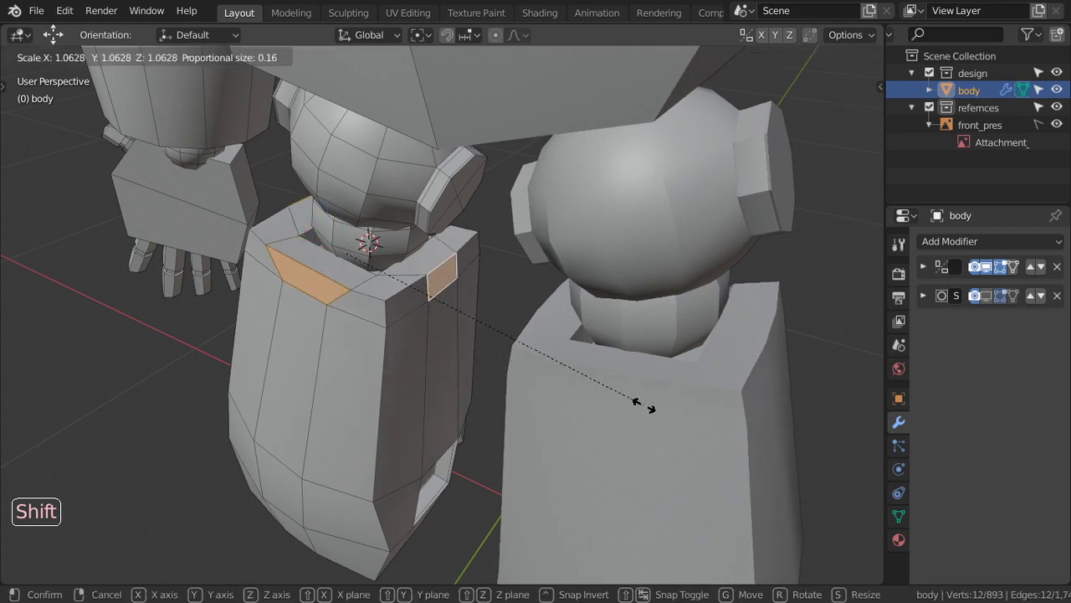
{"action": "right_click", "coordinate": [636, 403]}
{"action": "key", "text": "s"}
{"action": "key", "text": "shift+z"}
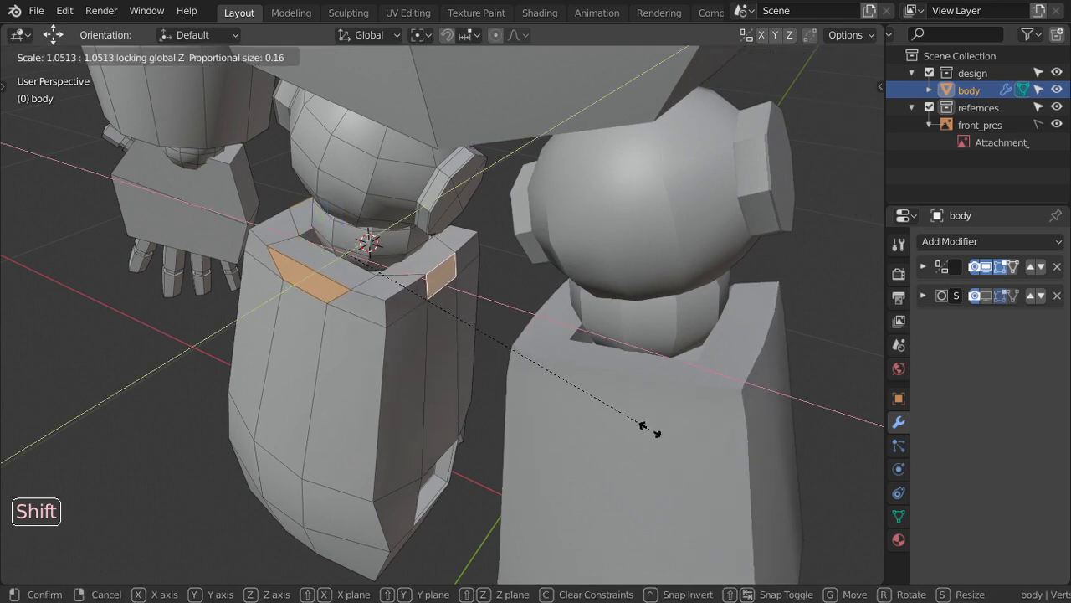
{"action": "left_click", "coordinate": [673, 467]}
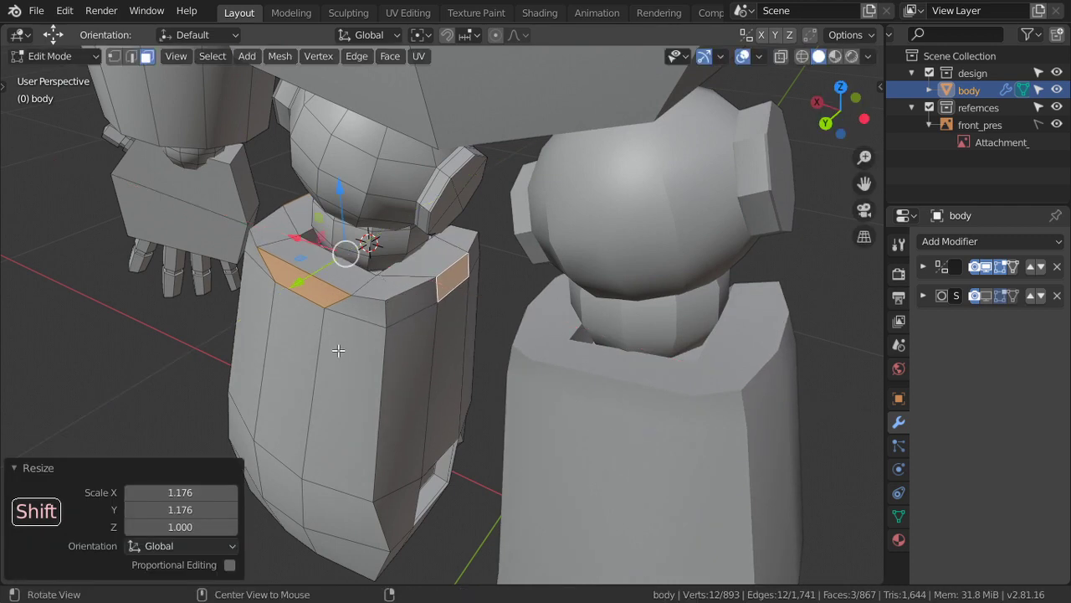
{"action": "mouse_move", "coordinate": [338, 350]}
{"action": "middle_mouse_down"}
{"action": "mouse_move", "coordinate": [483, 363]}
{"action": "mouse_move", "coordinate": [449, 346]}
{"action": "mouse_move", "coordinate": [489, 341]}
{"action": "middle_mouse_up"}
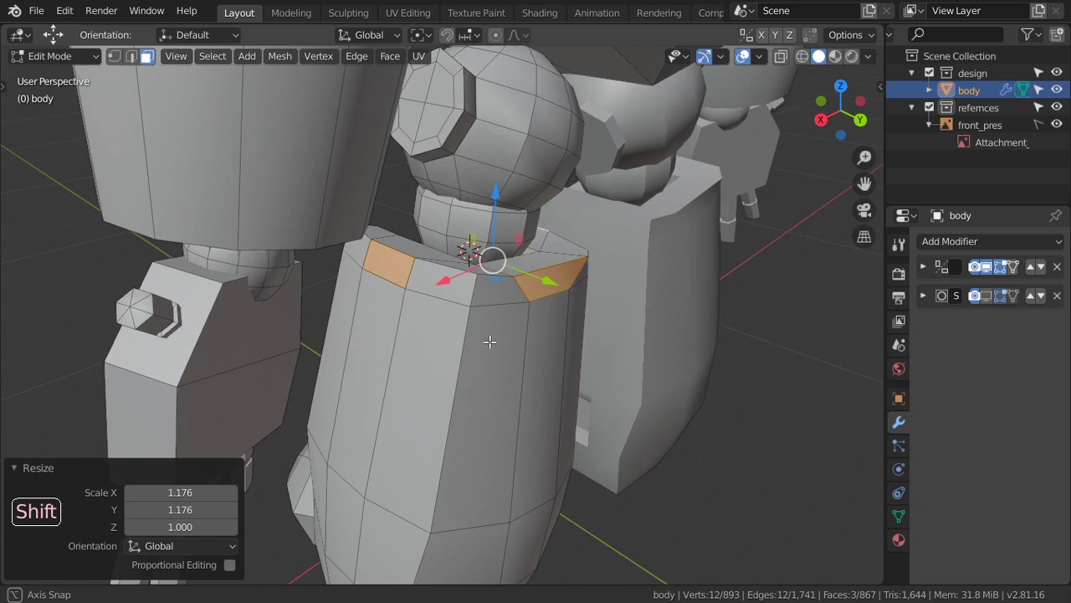
{"action": "mouse_move", "coordinate": [519, 298]}
{"action": "middle_mouse_down"}
{"action": "mouse_move", "coordinate": [567, 318]}
{"action": "mouse_move", "coordinate": [615, 235]}
{"action": "mouse_move", "coordinate": [684, 288]}
{"action": "mouse_move", "coordinate": [693, 231]}
{"action": "mouse_move", "coordinate": [664, 288]}
{"action": "middle_mouse_up"}
{"action": "left_click", "coordinate": [985, 295]}
{"action": "key", "text": "Tab"}
In front X-ray view, select the connected knee sphere and hide it
{"action": "key", "text": "KP_1"}
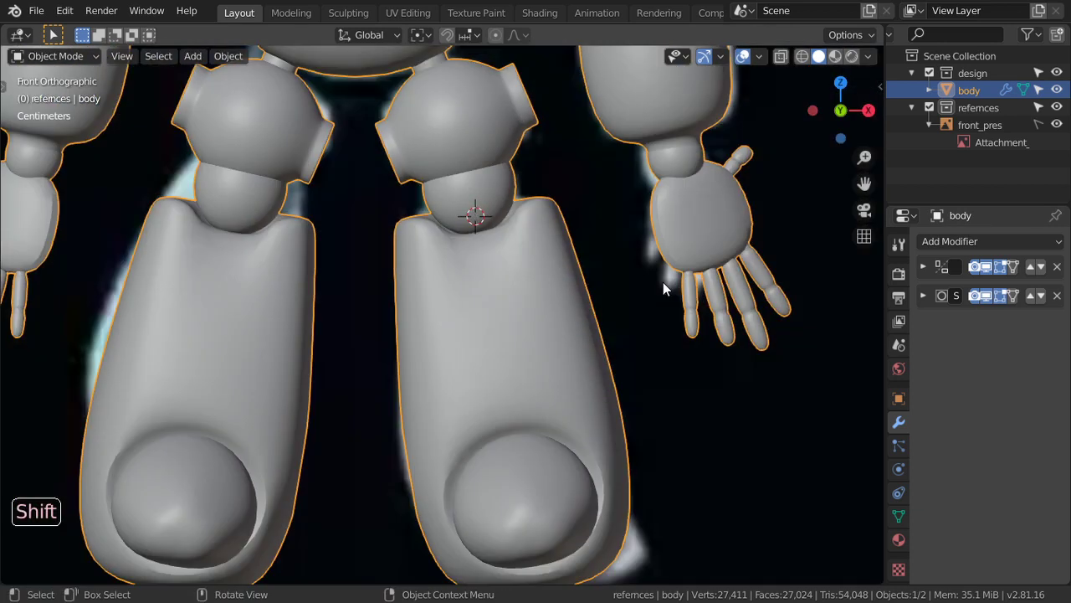
{"action": "key", "text": "Tab"}
{"action": "key", "text": "alt+z"}
{"action": "scroll", "coordinate": [611, 311], "scroll_direction": "up", "scroll_amount": 3}
{"action": "key", "text": "alt+a"}
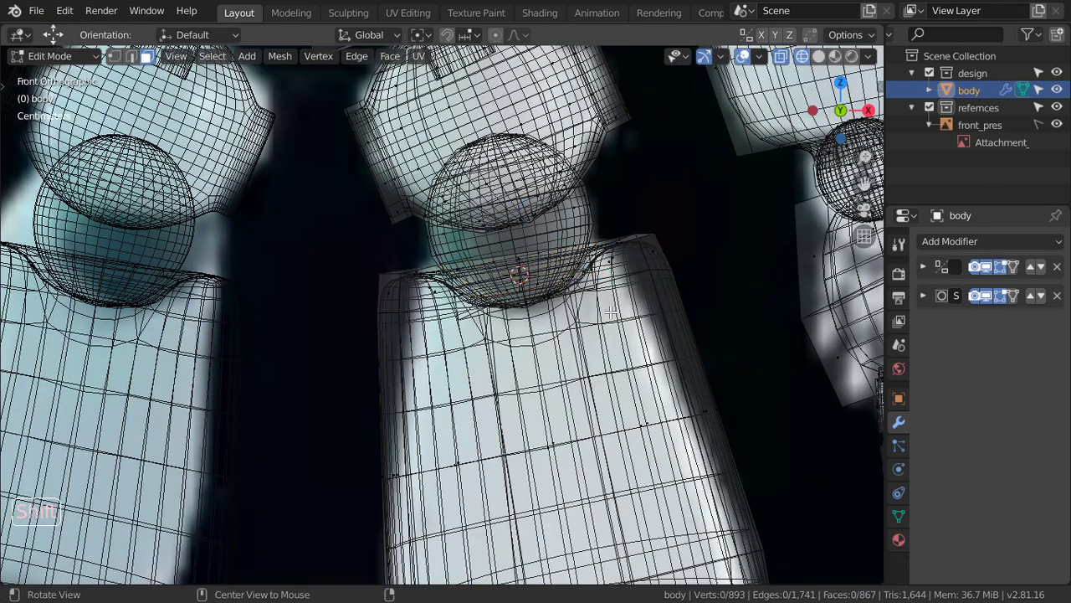
{"action": "scroll", "coordinate": [655, 294], "scroll_direction": "down", "scroll_amount": 3}
{"action": "key", "text": "b"}
{"action": "left_click_drag", "start_coordinate": [653, 233], "coordinate": [395, 366]}
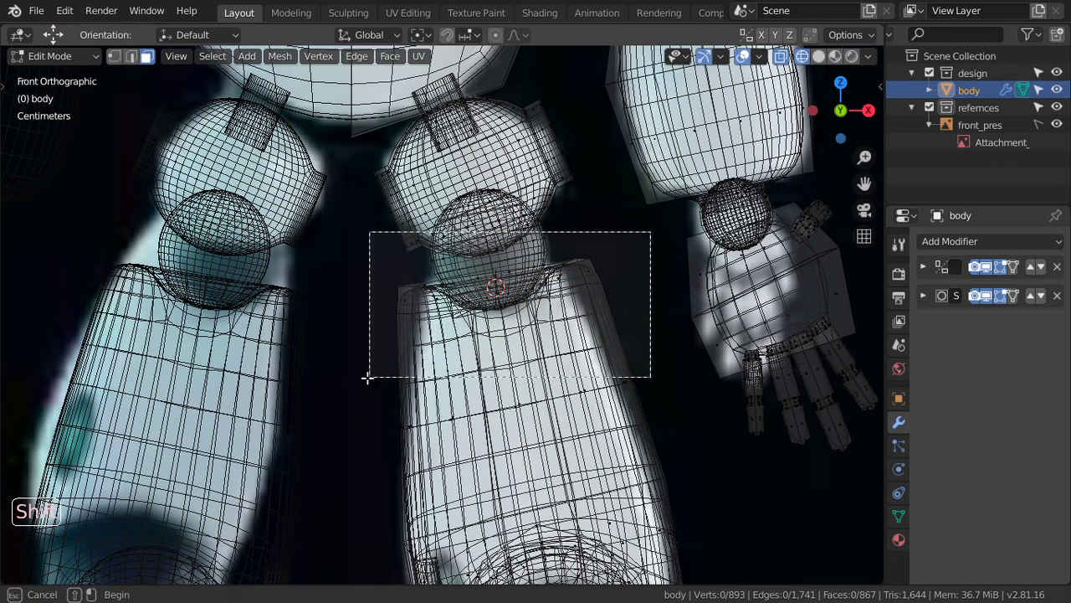
{"action": "scroll", "coordinate": [581, 294], "scroll_direction": "up", "scroll_amount": 2}
{"action": "scroll", "coordinate": [580, 294], "scroll_direction": "up", "scroll_amount": 1}
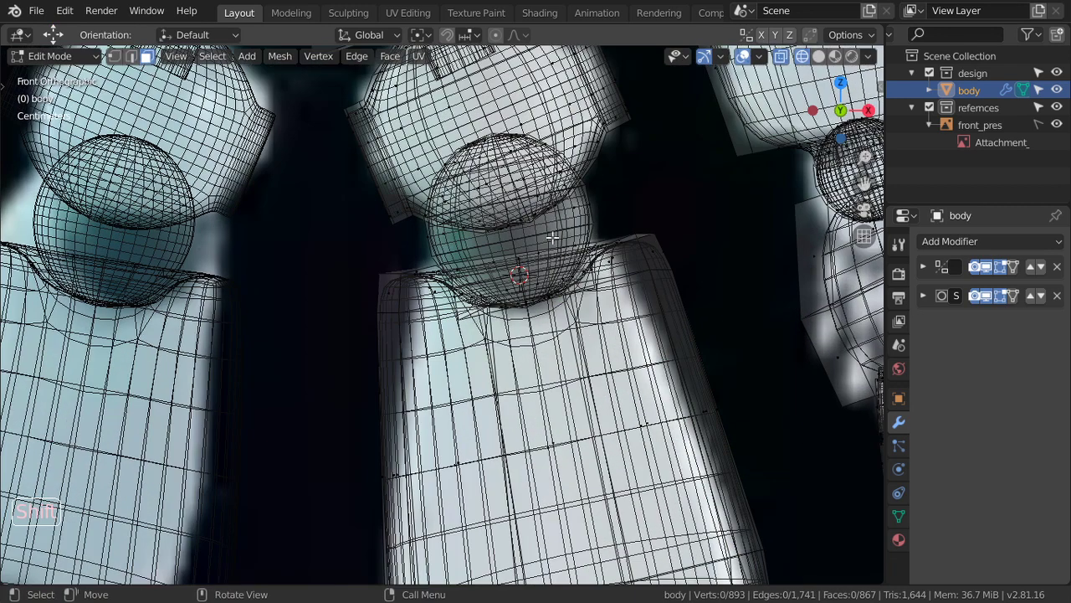
{"action": "left_click", "coordinate": [574, 207]}
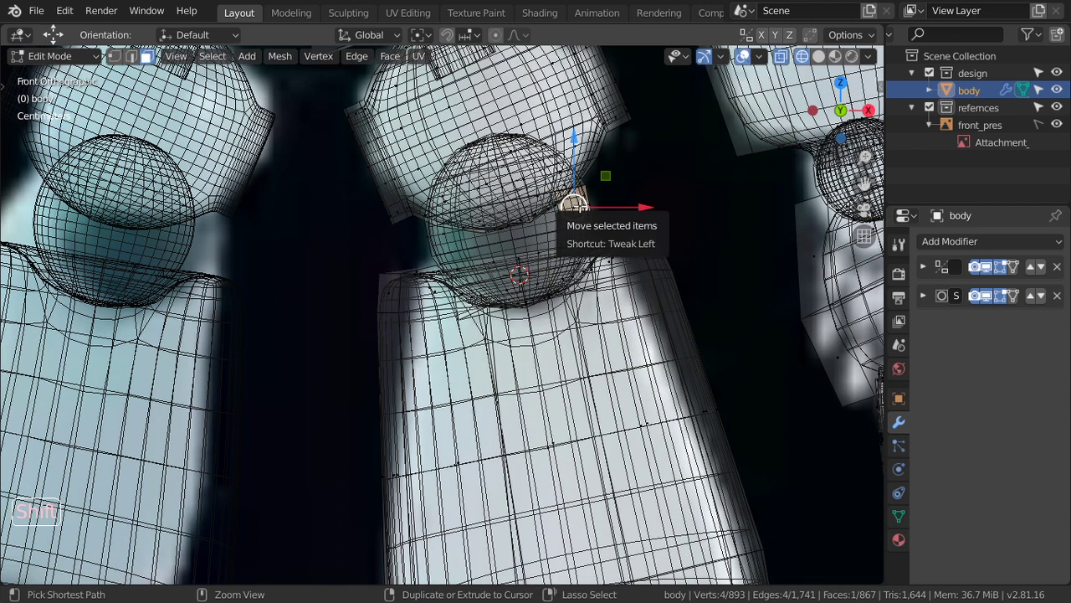
{"action": "key", "text": "ctrl+l"}
{"action": "key", "text": "h"}
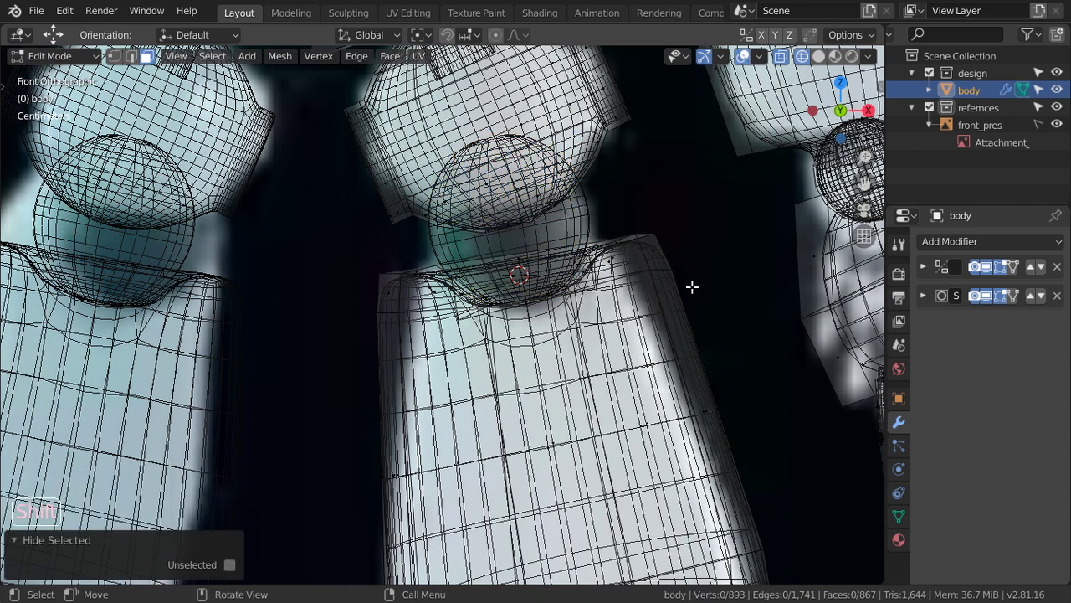
Box-select the leg-top socket rim, excluding the upper ring
{"action": "key", "text": "b"}
{"action": "left_click_drag", "start_coordinate": [686, 222], "coordinate": [358, 376]}
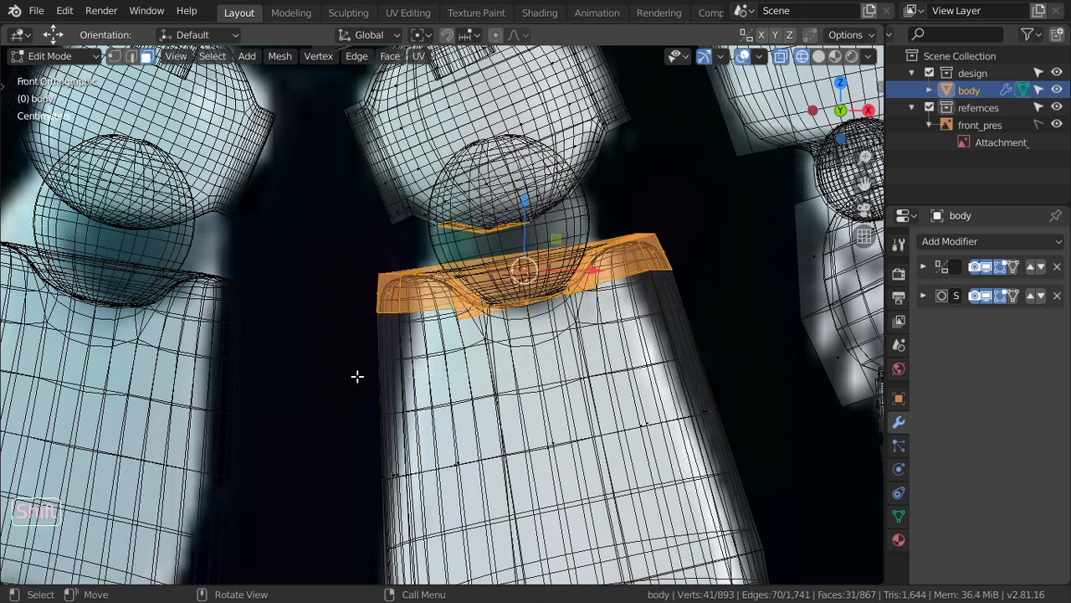
{"action": "key", "text": "b"}
{"action": "middle_click_drag", "start_coordinate": [517, 191], "coordinate": [342, 240]}
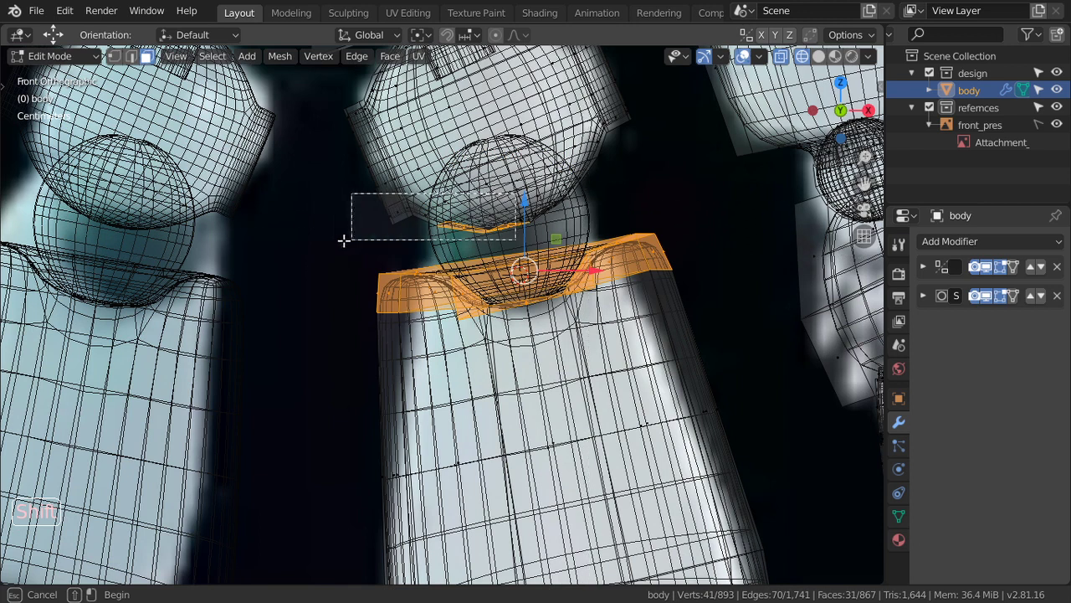
Shrink the rim to 0.919 with Sphere proportional falloff, then reveal the knee sphere
{"action": "key", "text": "s"}
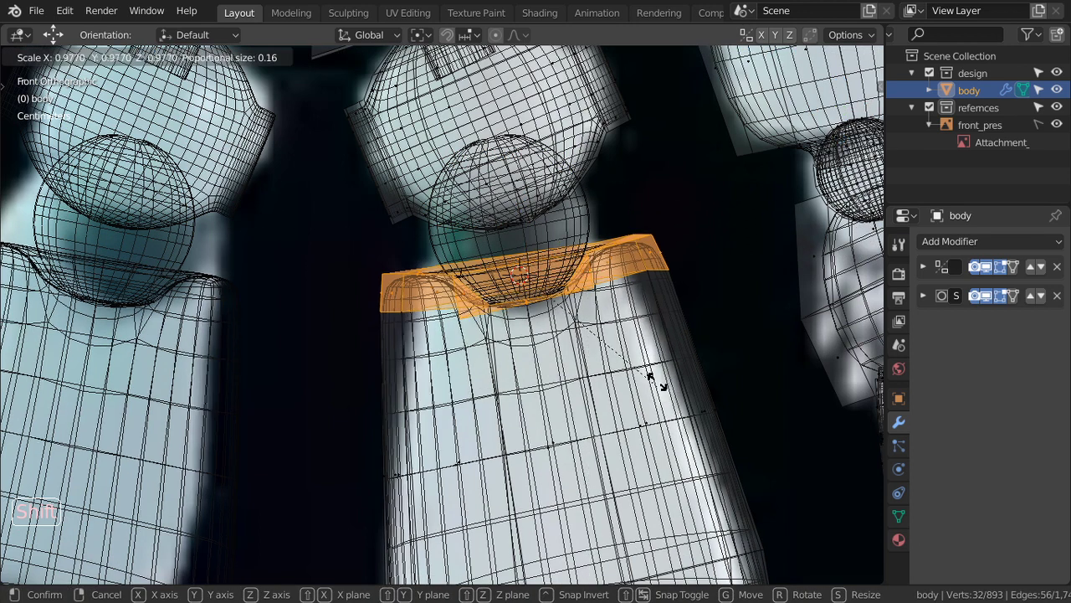
{"action": "key", "text": "Escape"}
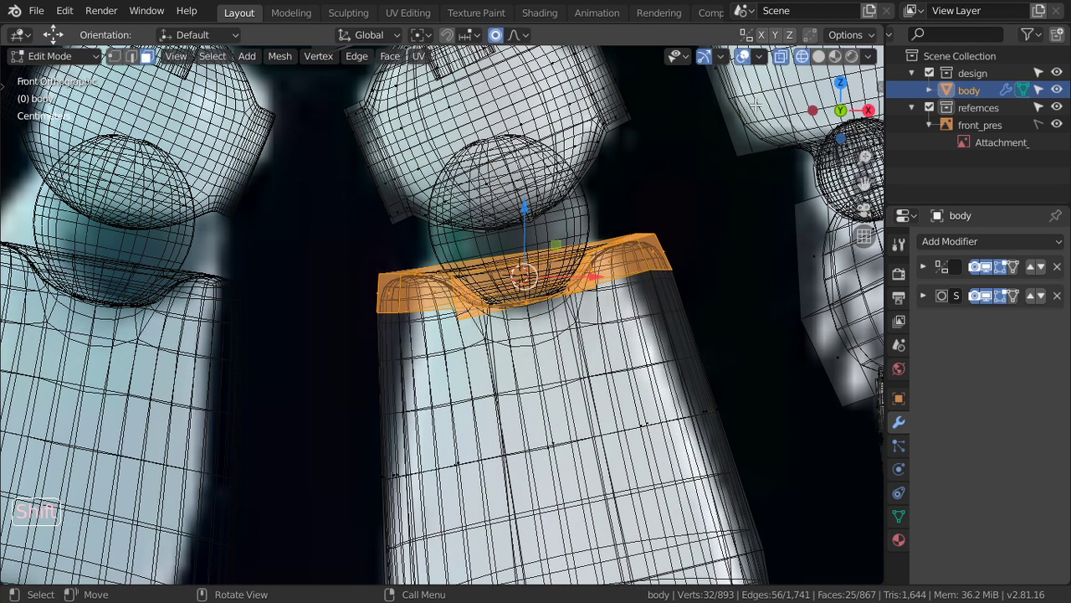
{"action": "left_click", "coordinate": [515, 35]}
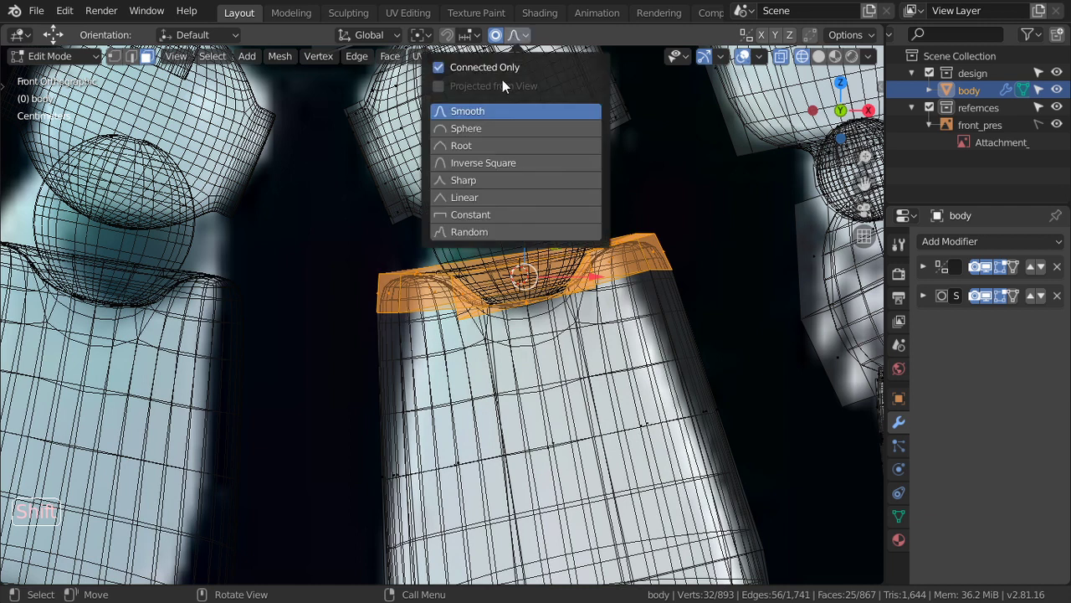
{"action": "left_click", "coordinate": [491, 112]}
{"action": "key", "text": "s"}
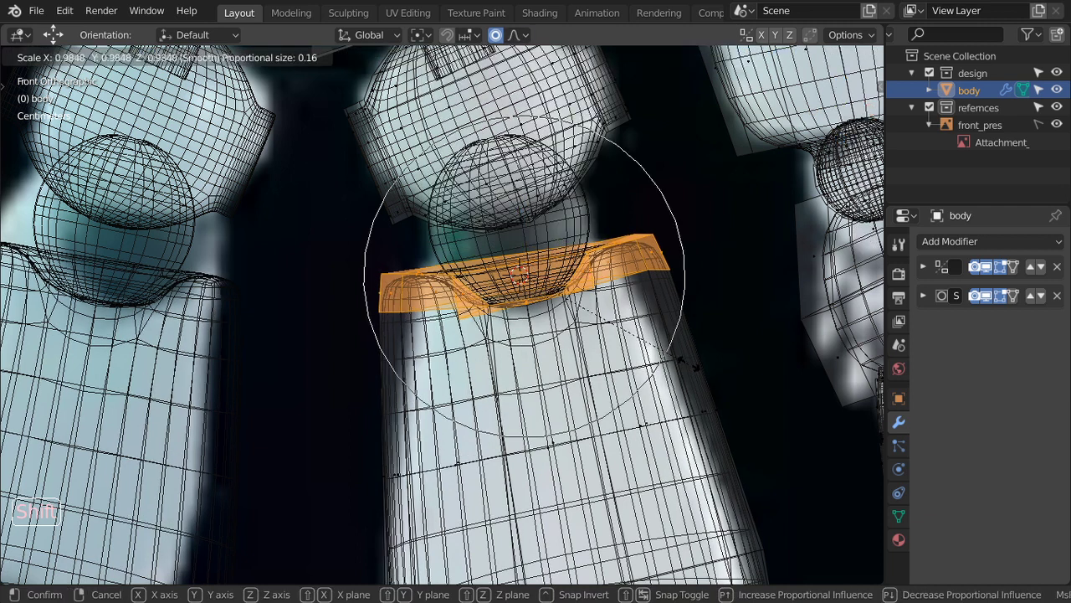
{"action": "left_click", "coordinate": [613, 226]}
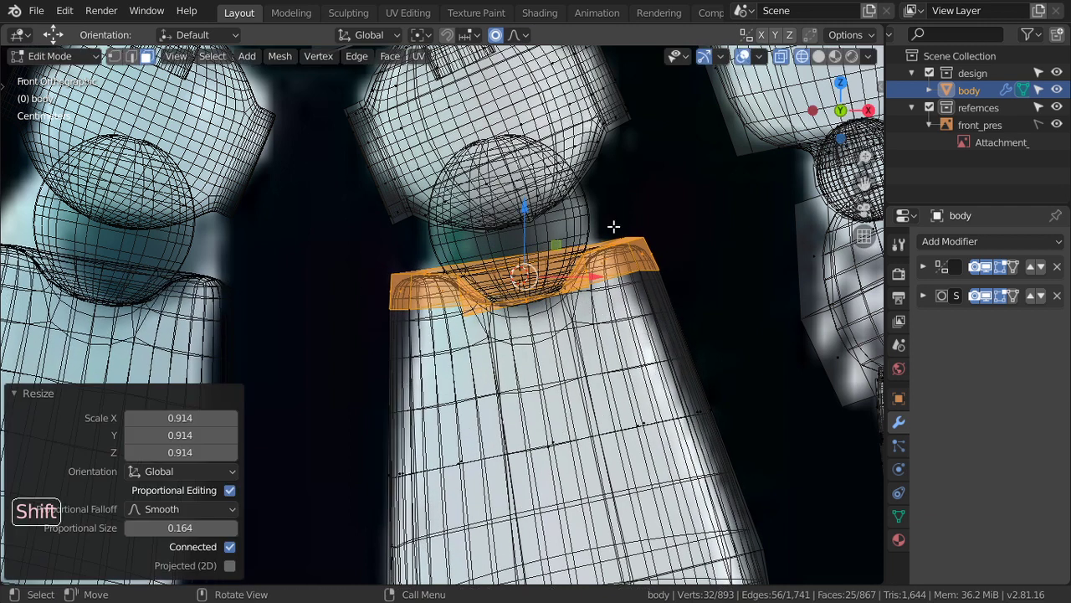
{"action": "left_click", "coordinate": [515, 38]}
{"action": "left_click", "coordinate": [483, 124]}
{"action": "key", "text": "s"}
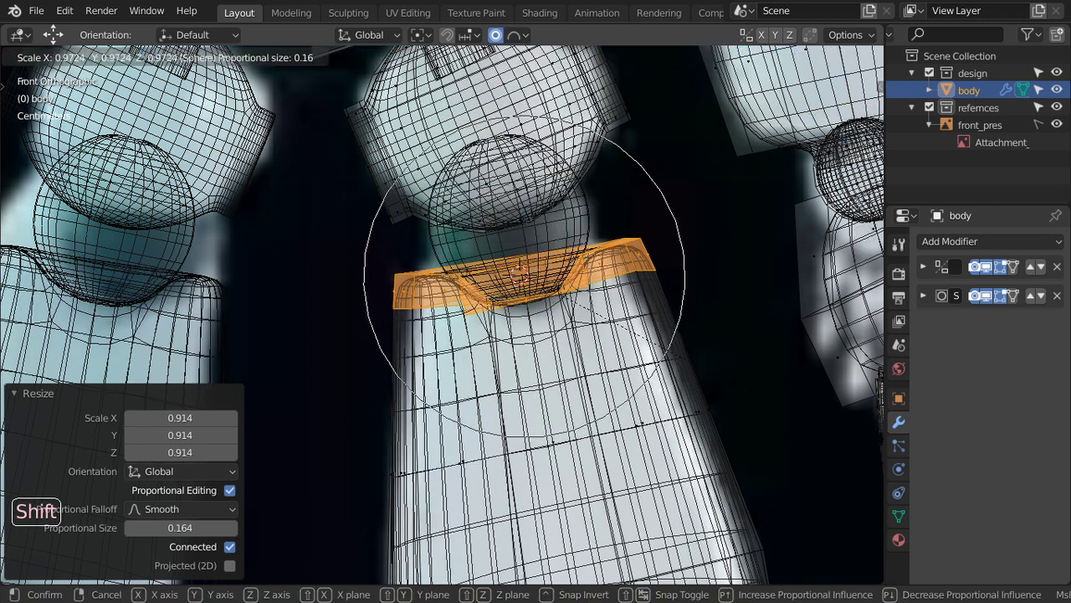
{"action": "left_click", "coordinate": [738, 377]}
{"action": "key", "text": "shift+z"}
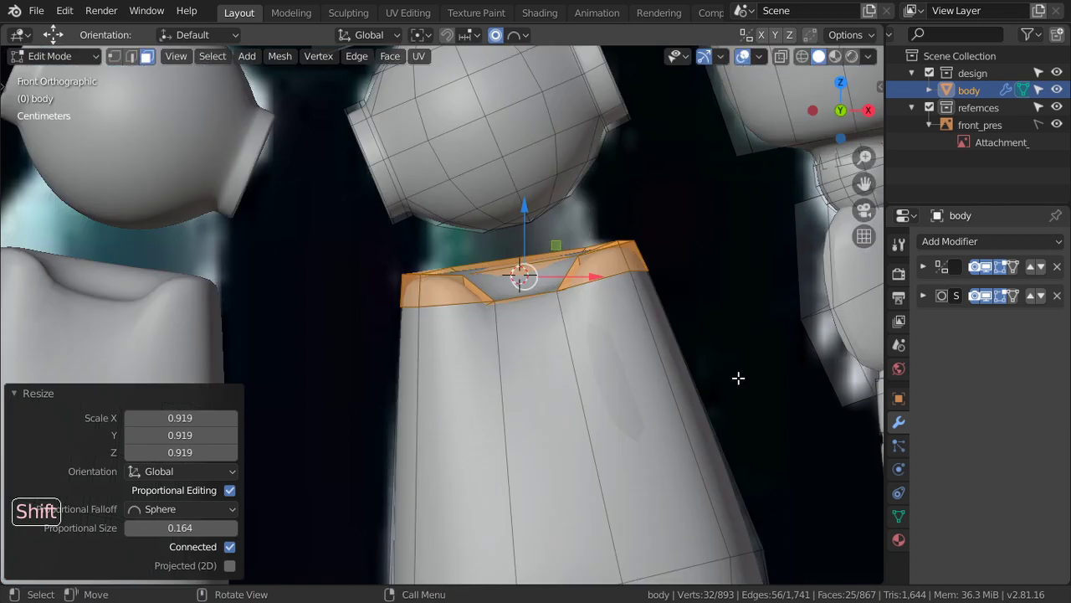
{"action": "key", "text": "alt+h"}
{"action": "key", "text": "Tab"}
{"action": "scroll", "coordinate": [738, 377], "scroll_direction": "down", "scroll_amount": 5}
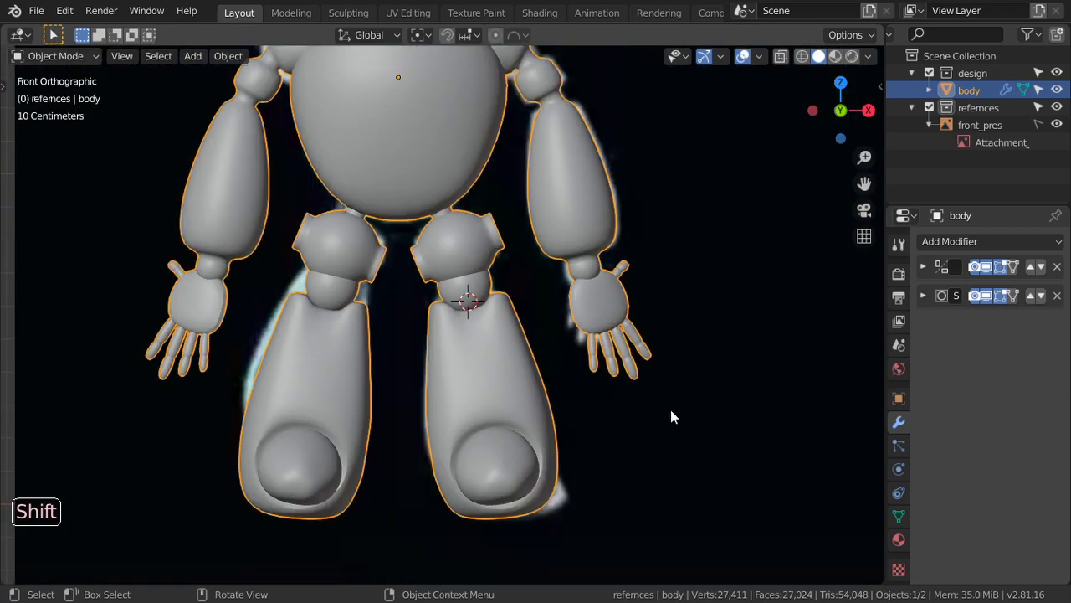
{"action": "mouse_move", "coordinate": [671, 409]}
{"action": "middle_mouse_down"}
{"action": "mouse_move", "coordinate": [534, 433]}
{"action": "mouse_move", "coordinate": [619, 384]}
{"action": "mouse_move", "coordinate": [634, 416]}
{"action": "mouse_move", "coordinate": [717, 382]}
{"action": "mouse_move", "coordinate": [629, 427]}
{"action": "mouse_move", "coordinate": [442, 336]}
{"action": "mouse_move", "coordinate": [430, 374]}
{"action": "mouse_move", "coordinate": [504, 348]}
{"action": "middle_mouse_up"}
{"action": "scroll", "coordinate": [630, 420], "scroll_direction": "down", "scroll_amount": 3}
{"action": "key", "text": "KP_3"}
{"action": "scroll", "coordinate": [430, 375], "scroll_direction": "up", "scroll_amount": 2}
{"action": "scroll", "coordinate": [432, 381], "scroll_direction": "up", "scroll_amount": 2}
{"action": "scroll", "coordinate": [433, 388], "scroll_direction": "down", "scroll_amount": 4}
{"action": "key", "text": "KP_1"}
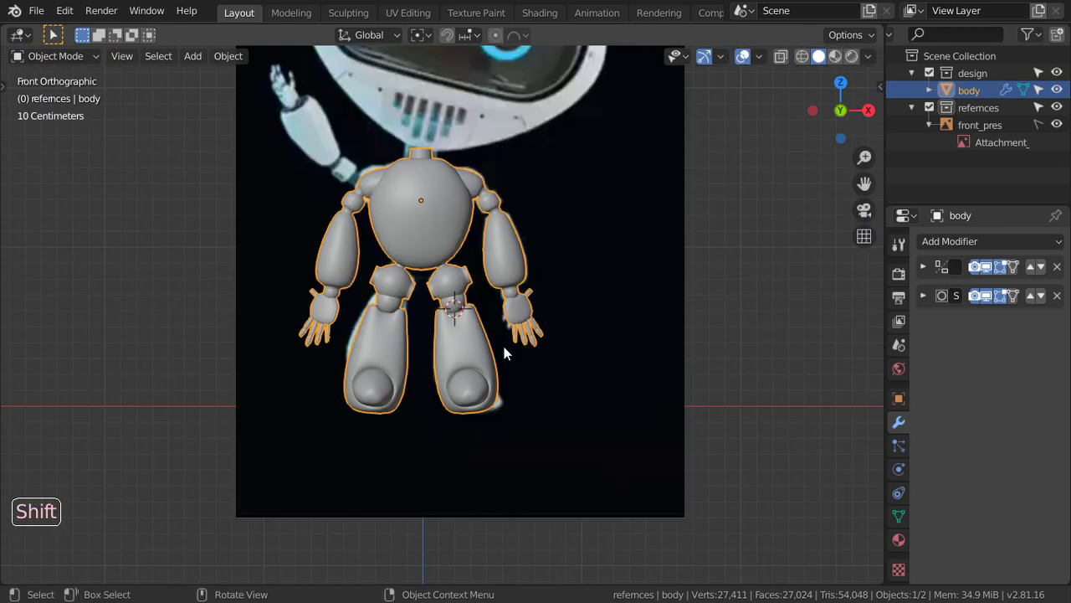